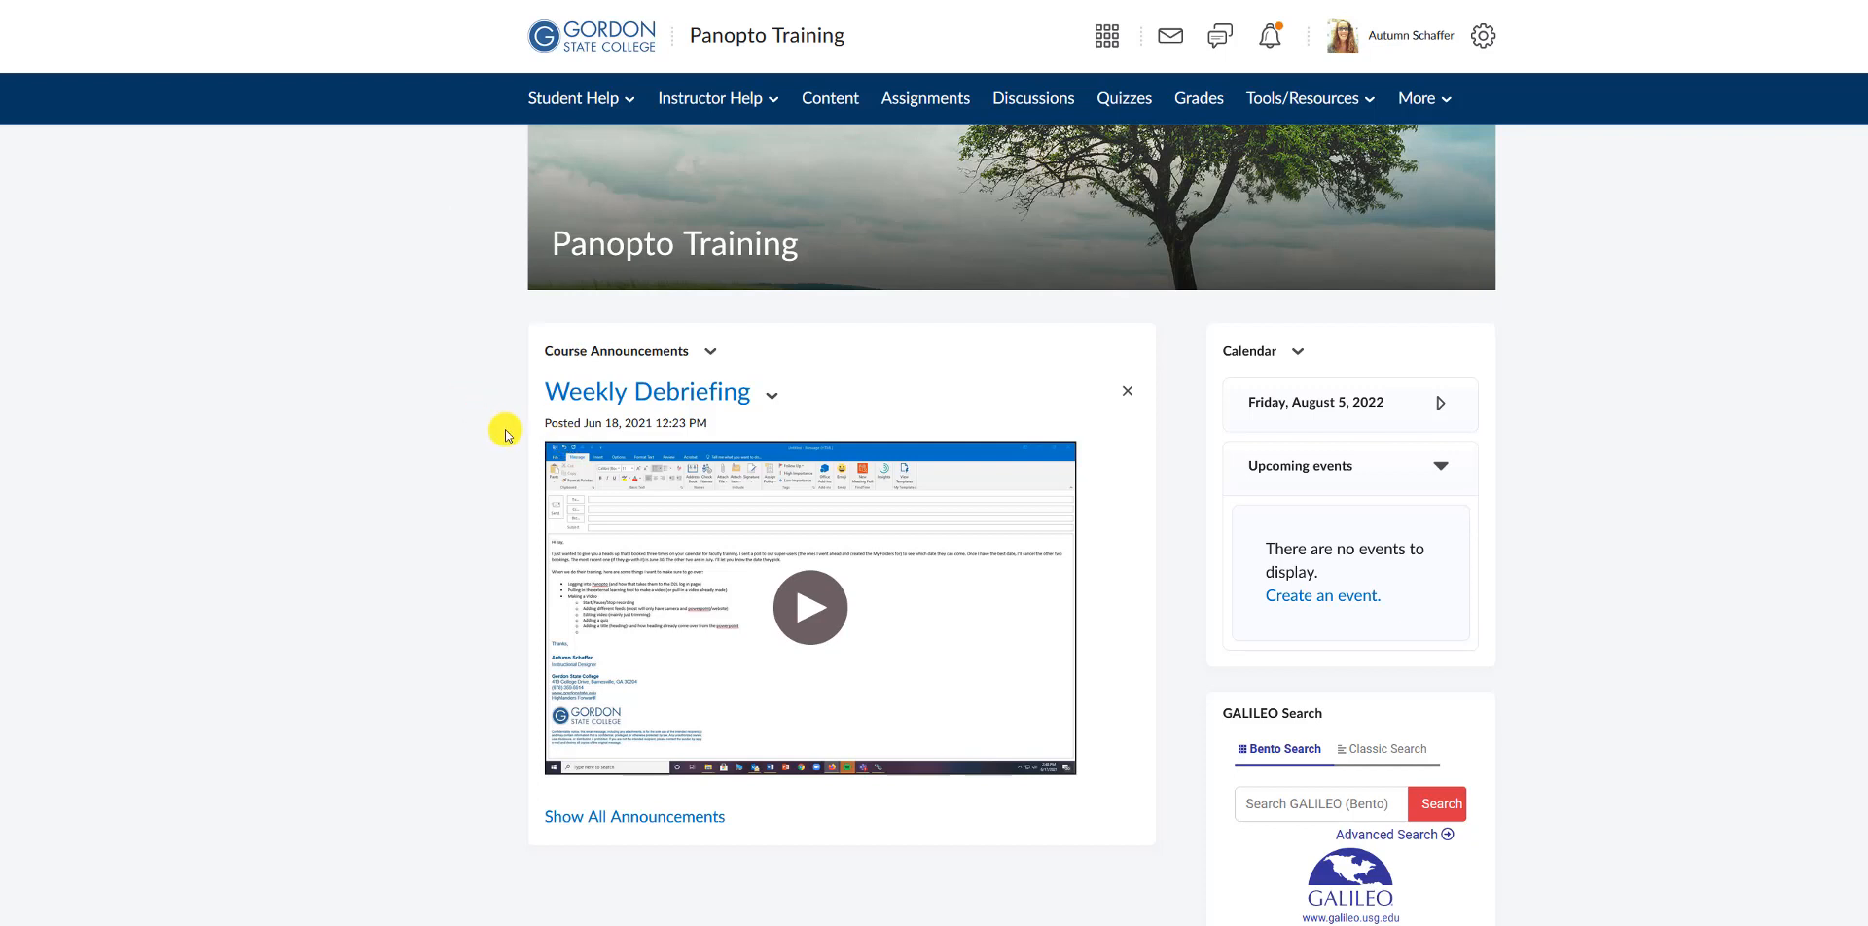
# Open the Weekly Debriefing announcement for editing and delete the embedded video from its content.
pyautogui.click(771, 395)
pyautogui.click(792, 493)
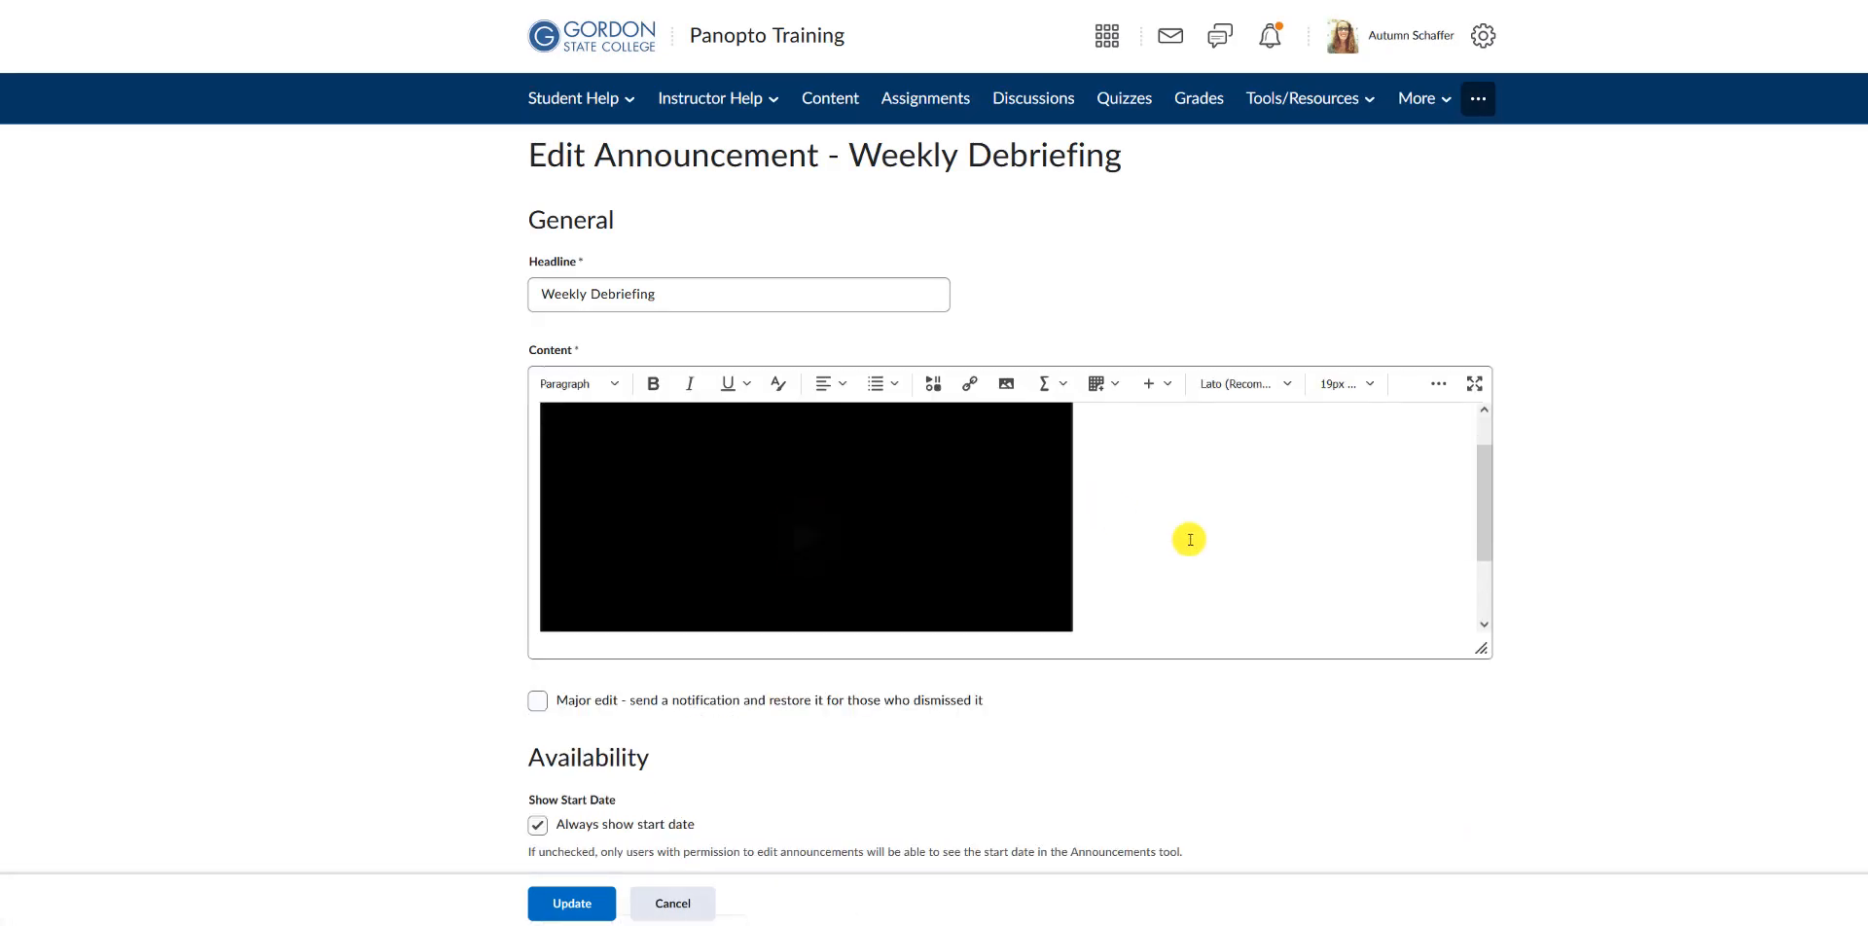
pyautogui.scroll(1, 1189, 533)
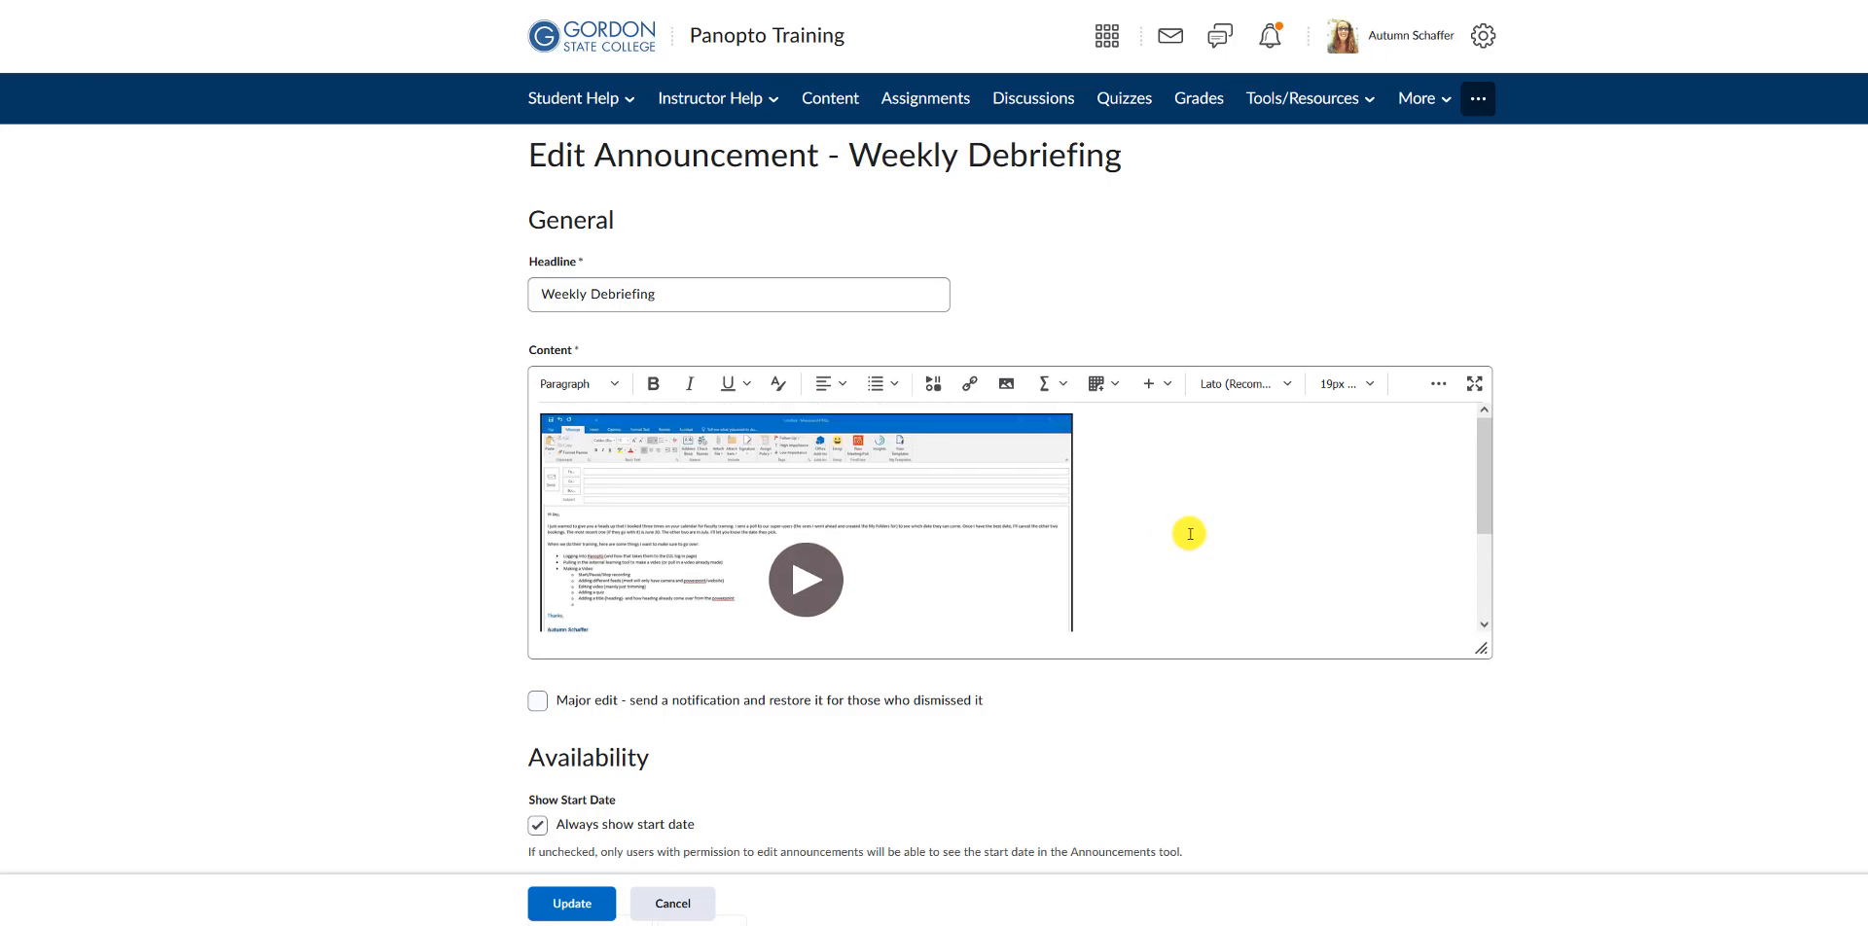
pyautogui.scroll(-2, 1269, 554)
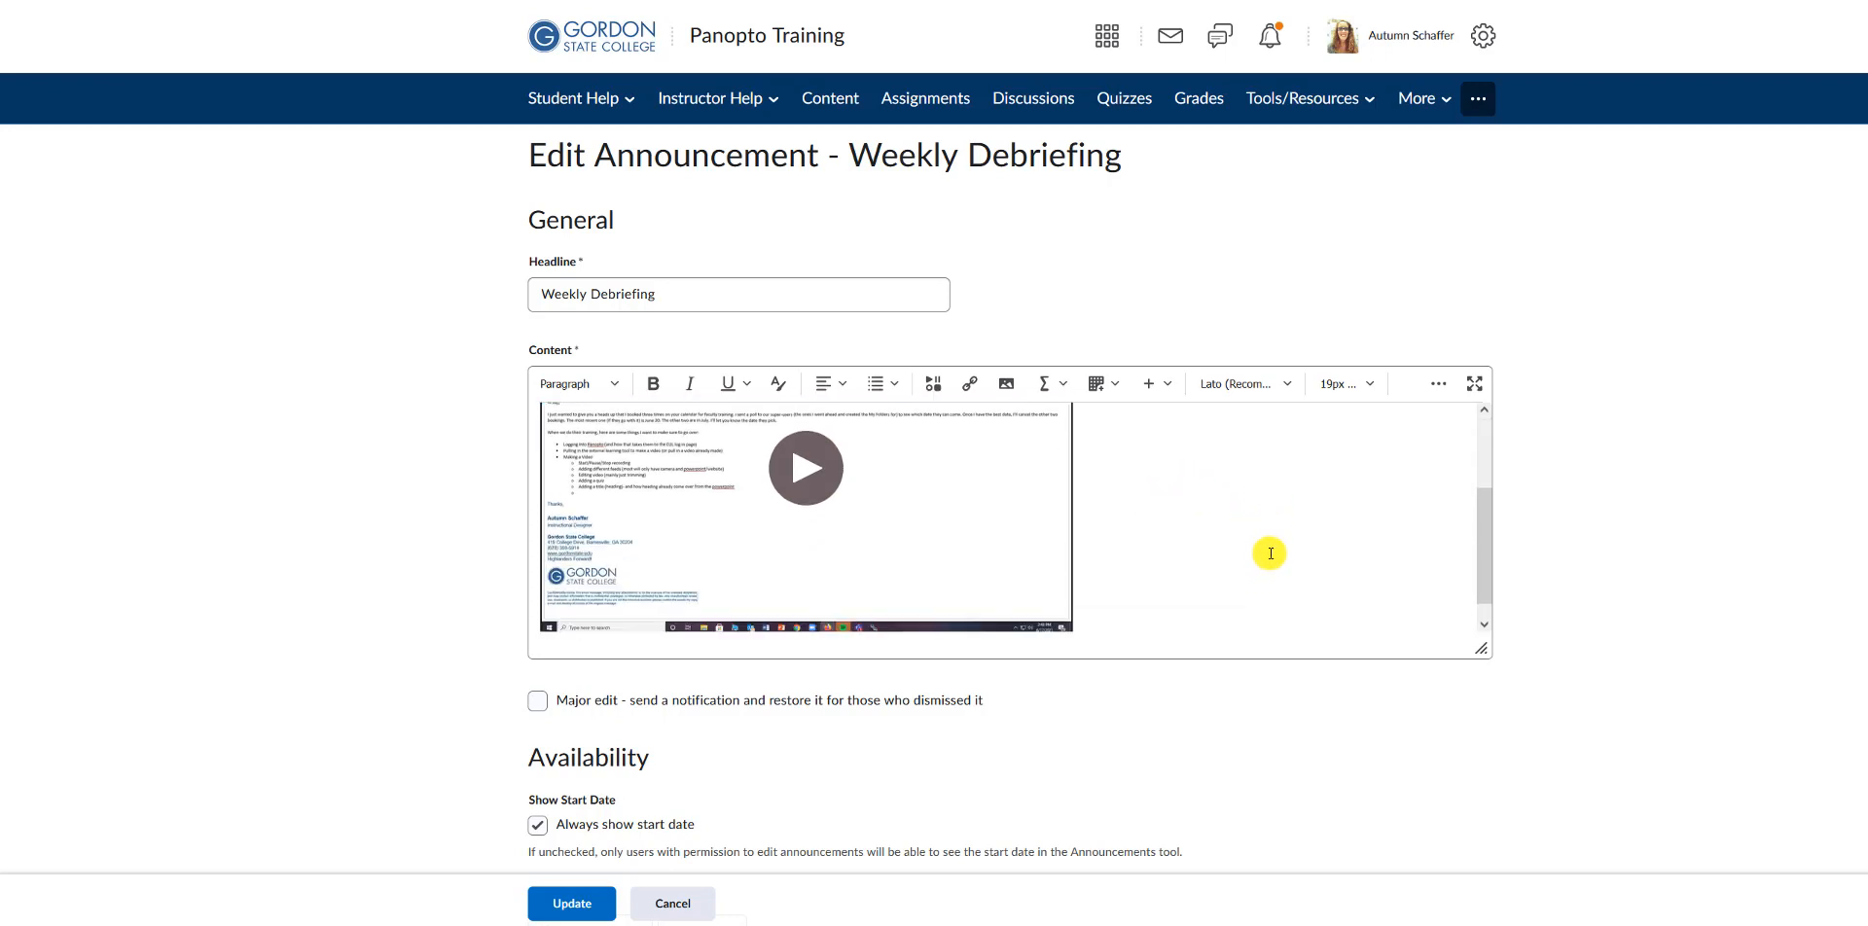
pyautogui.press('BackSpace')
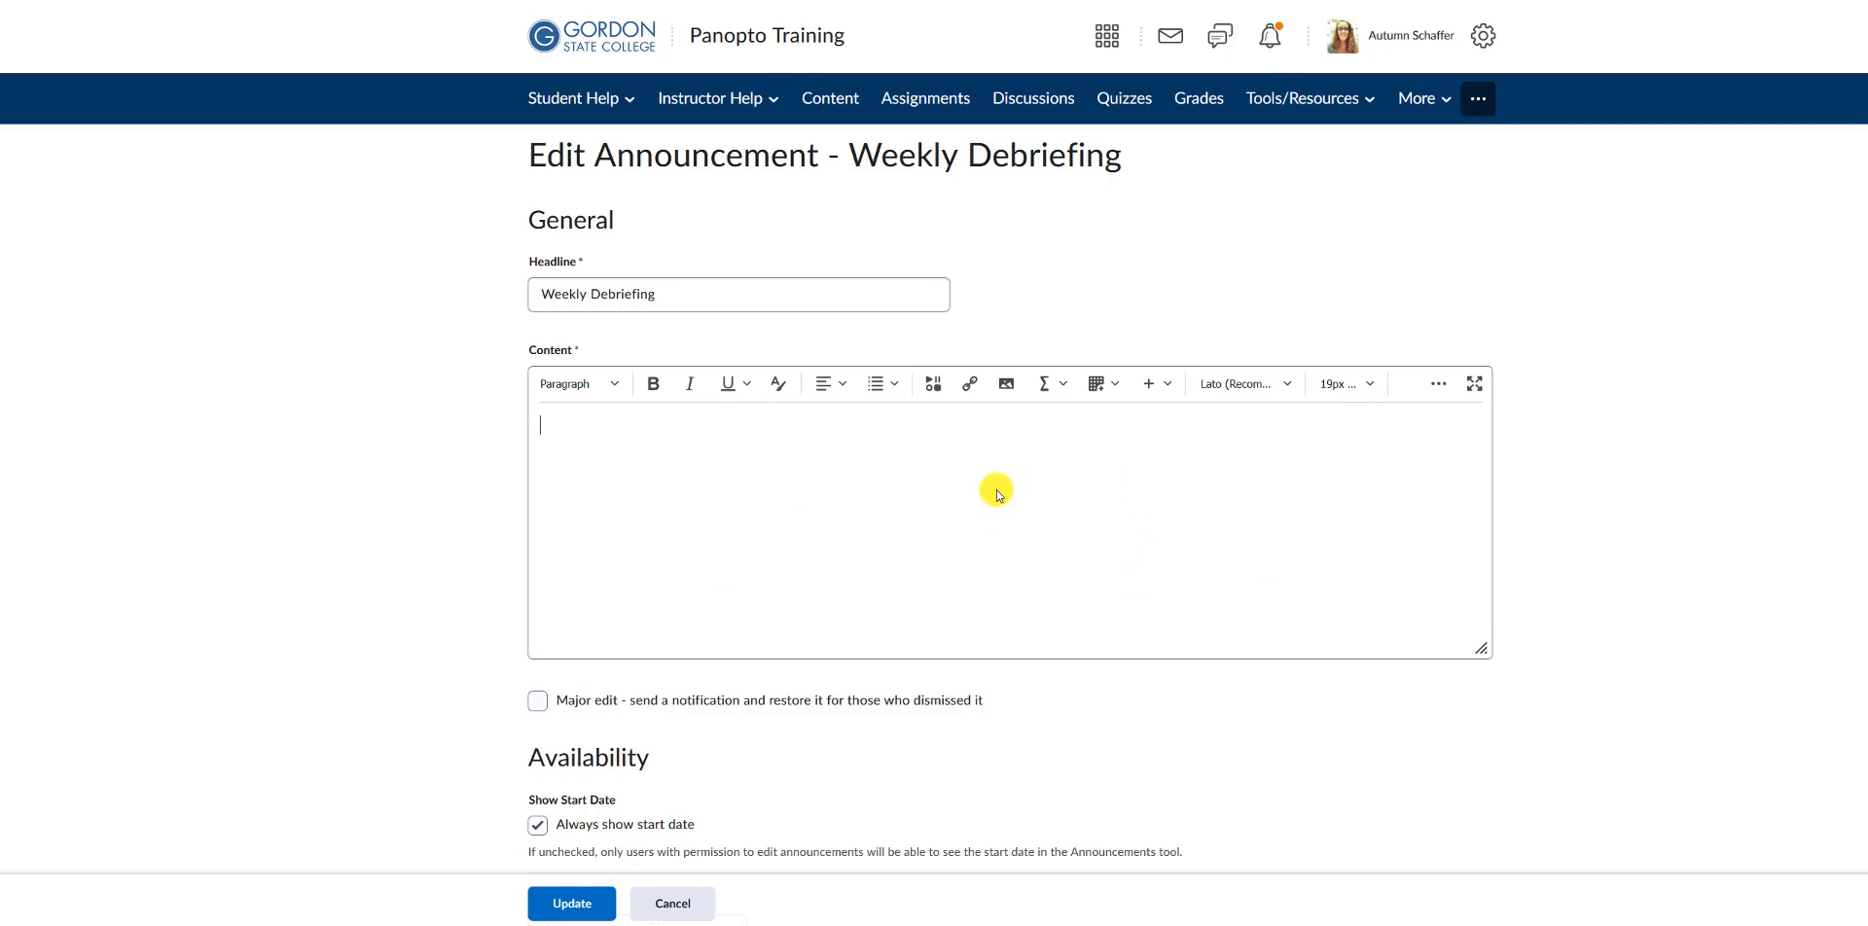
# Open the YuJa Media Chooser for the announcement content and look over the available media.
pyautogui.click(934, 393)
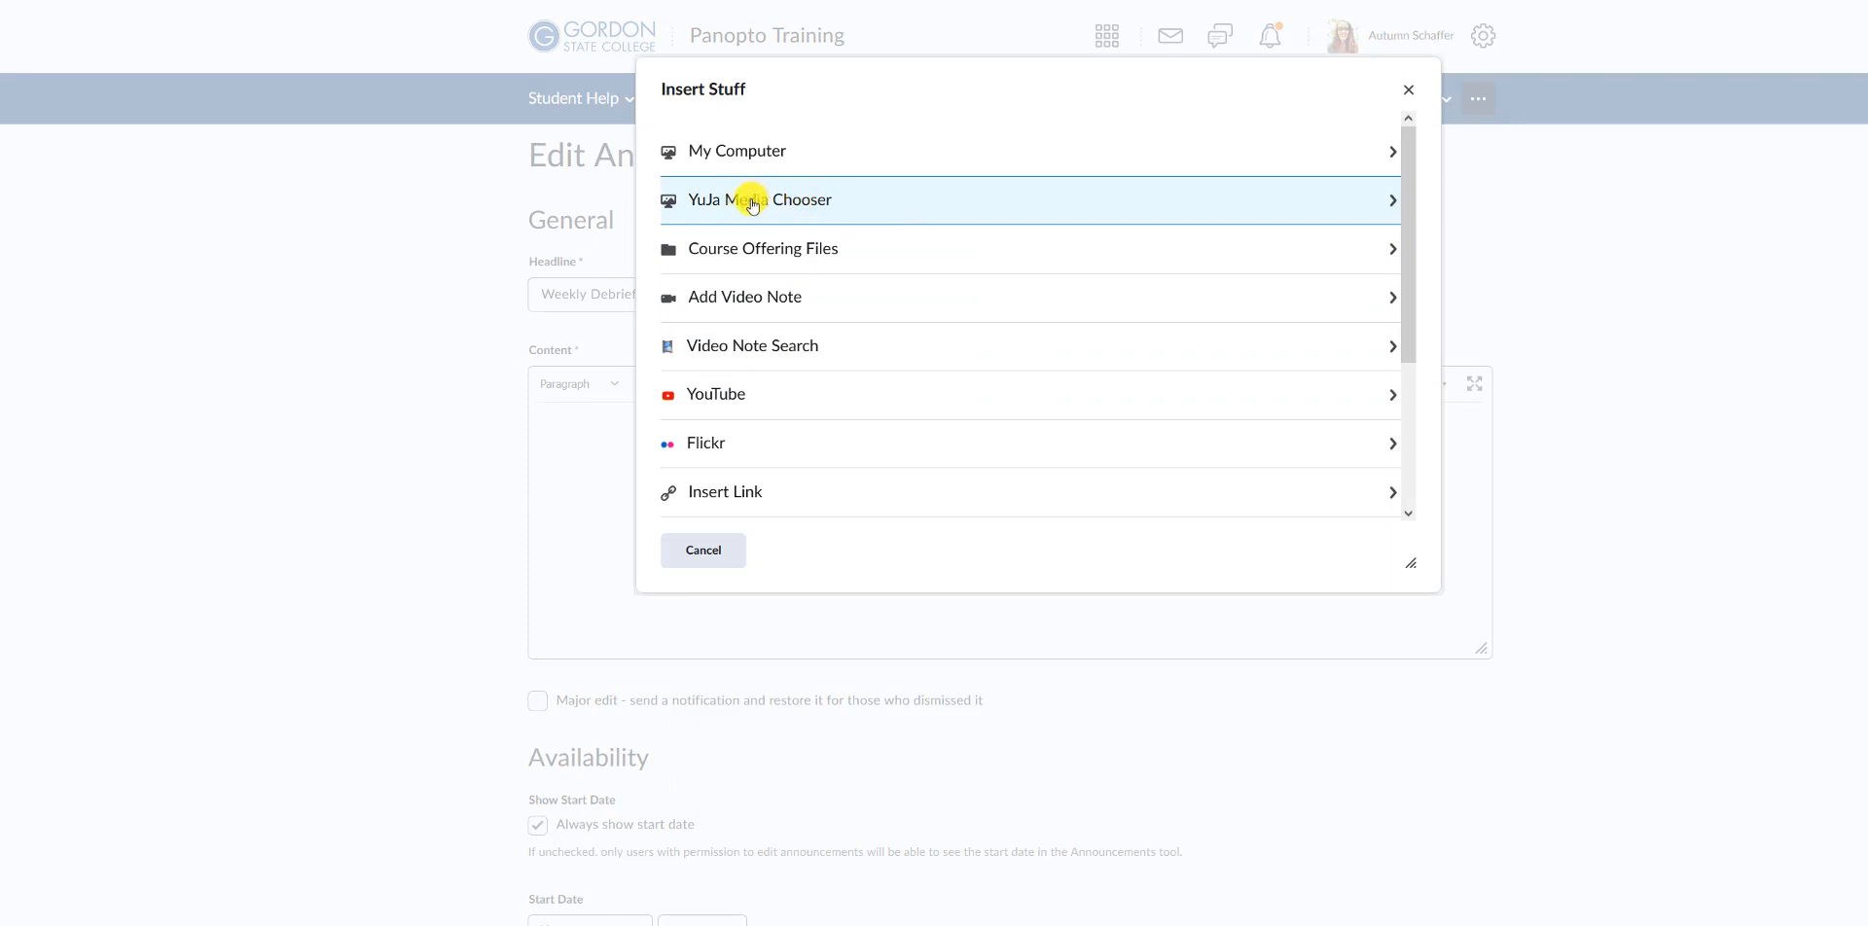
pyautogui.scroll(-3, 859, 347)
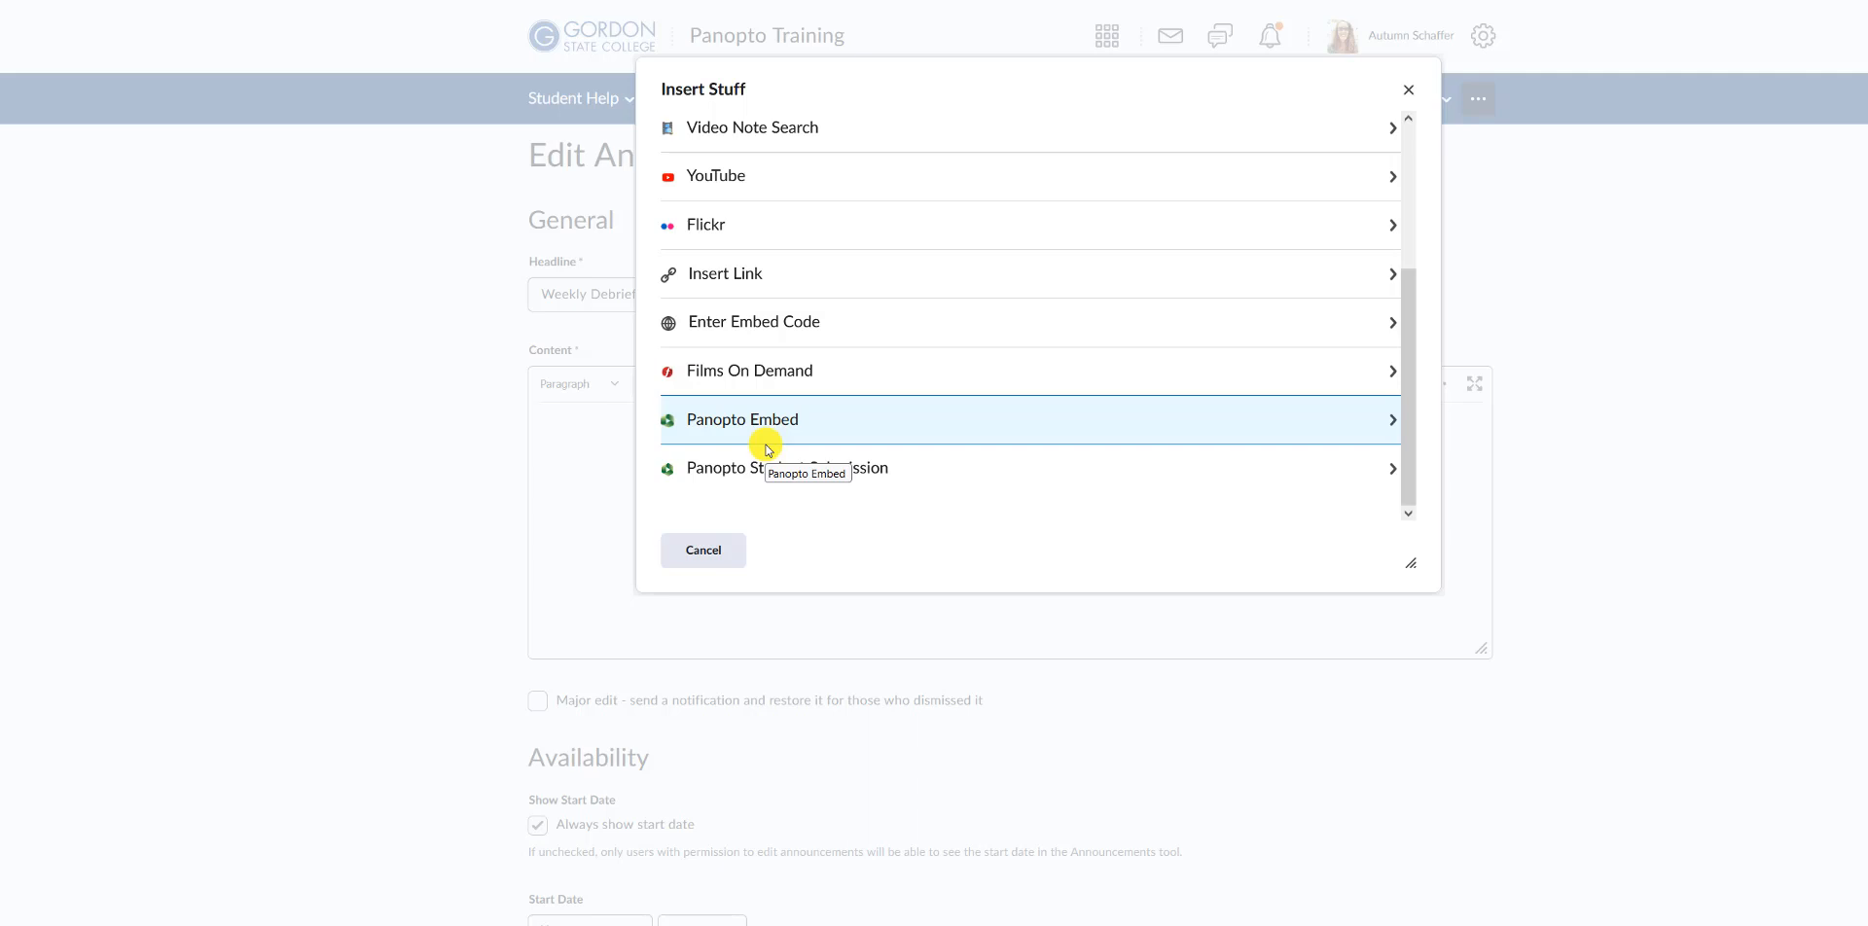
pyautogui.scroll(3, 807, 374)
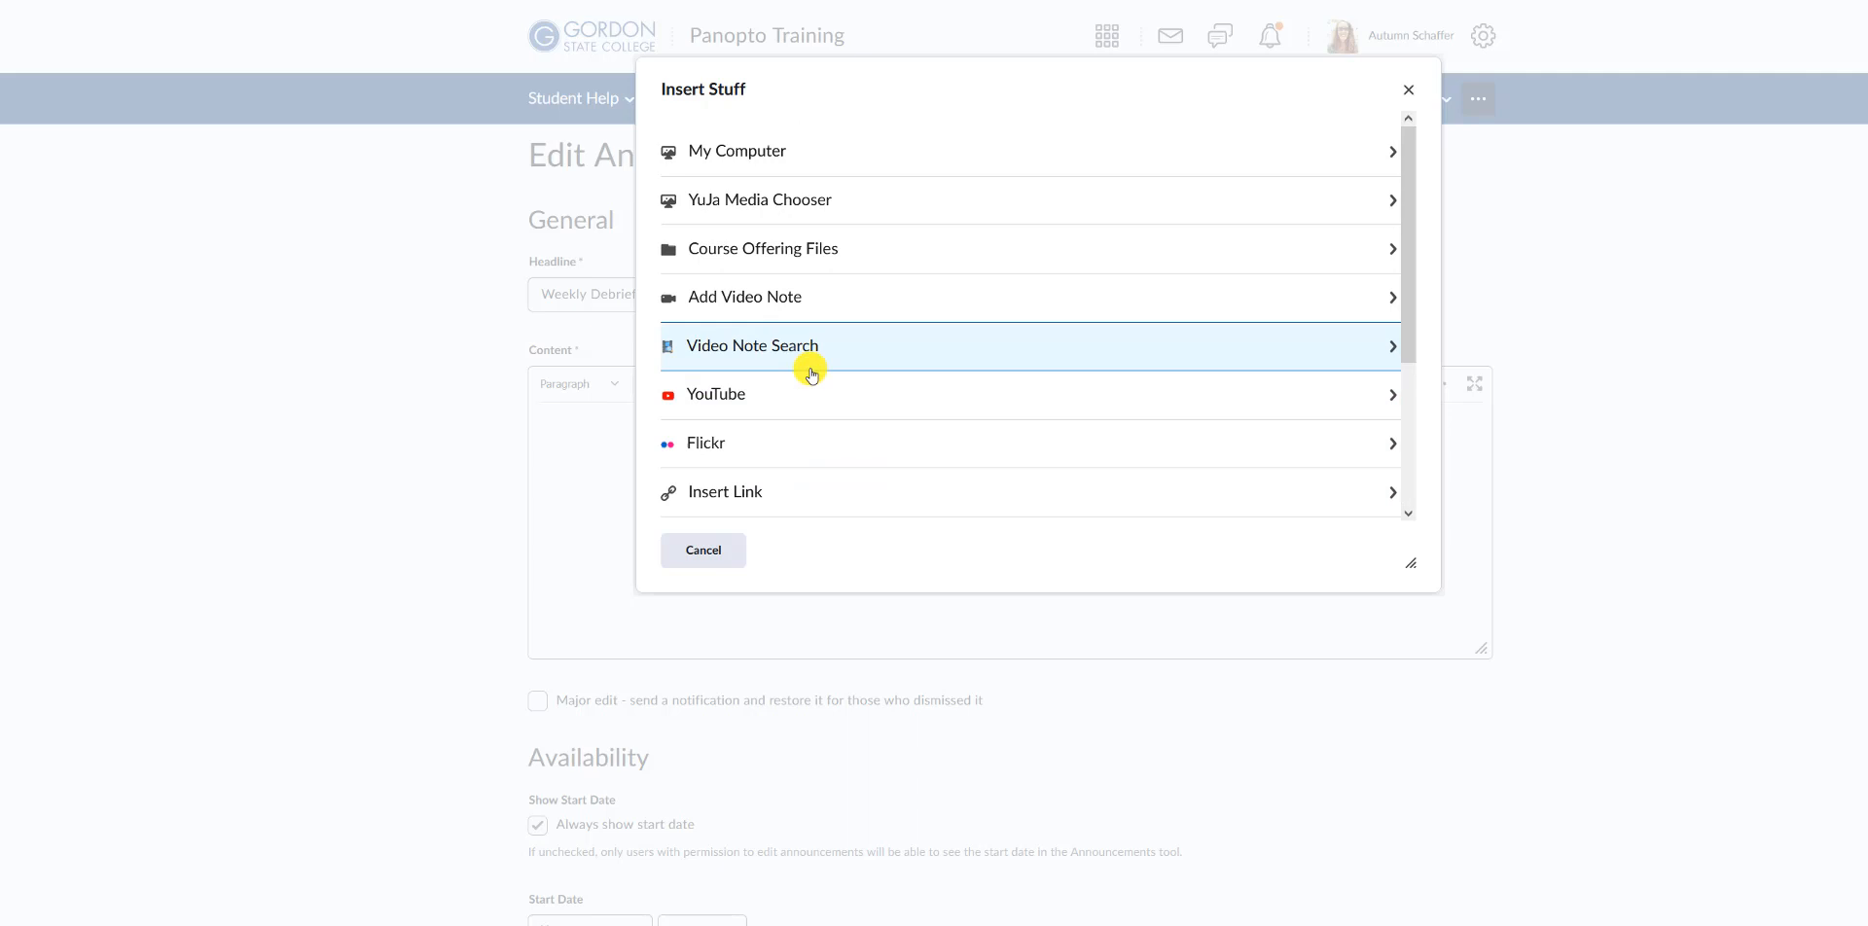
pyautogui.click(775, 201)
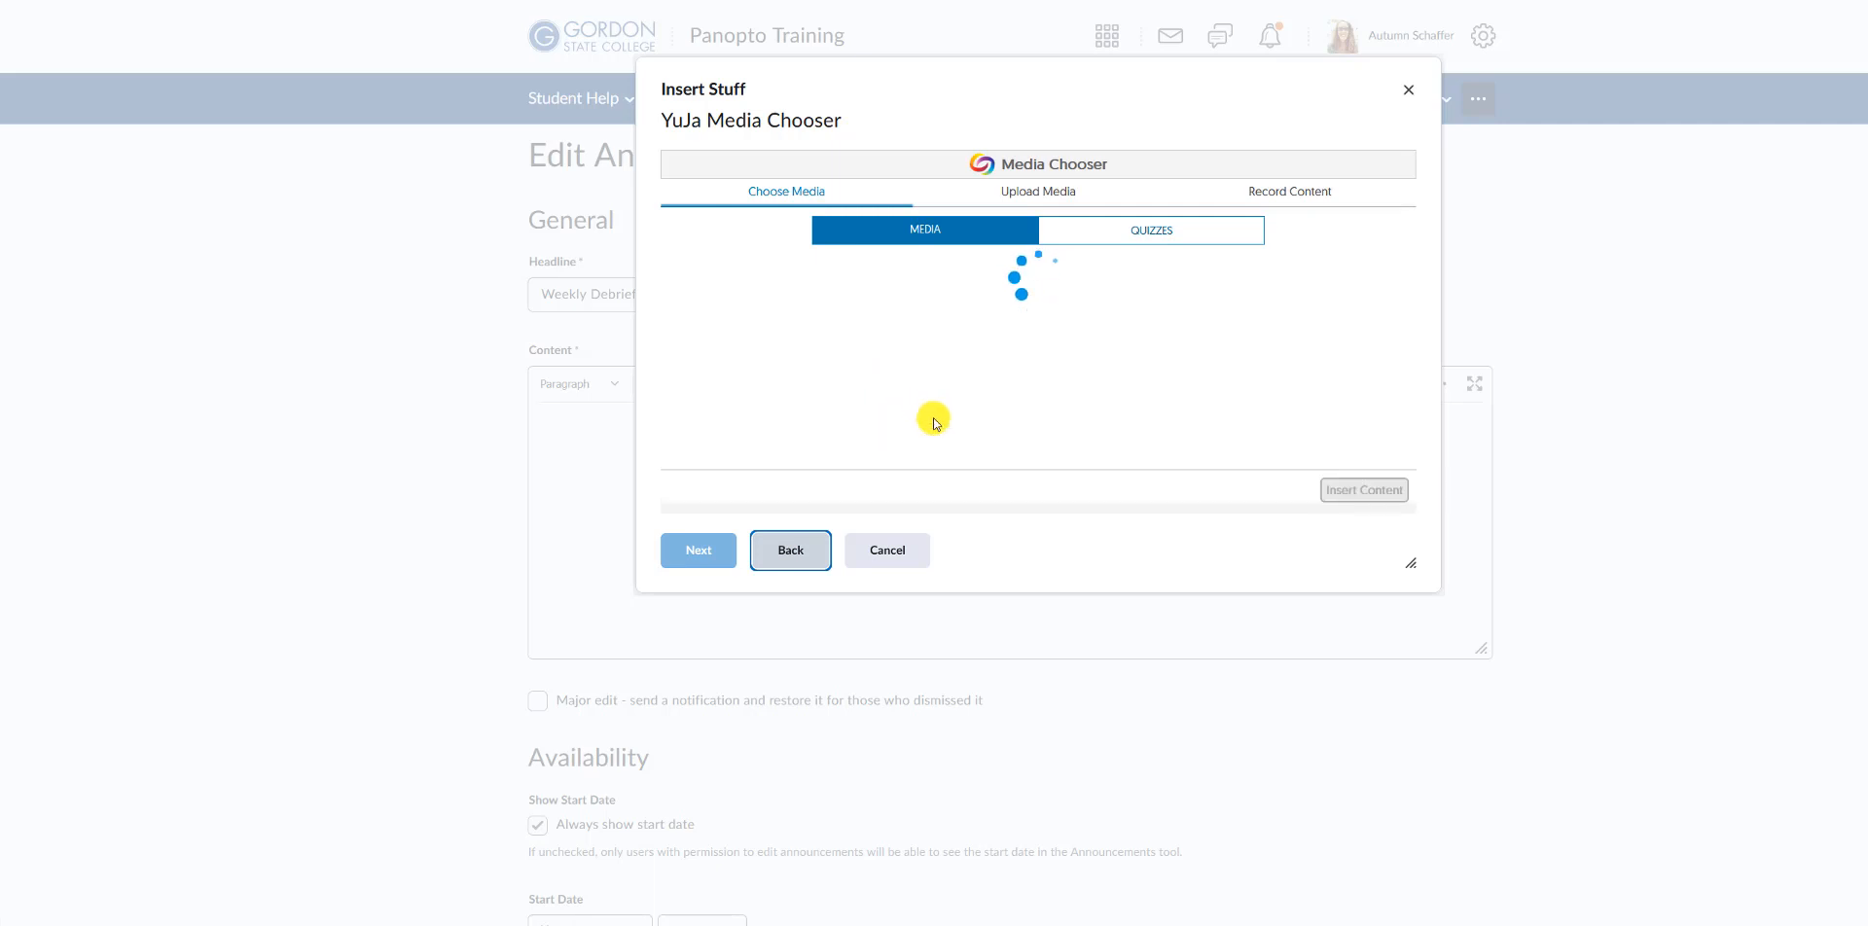
pyautogui.scroll(-5, 887, 379)
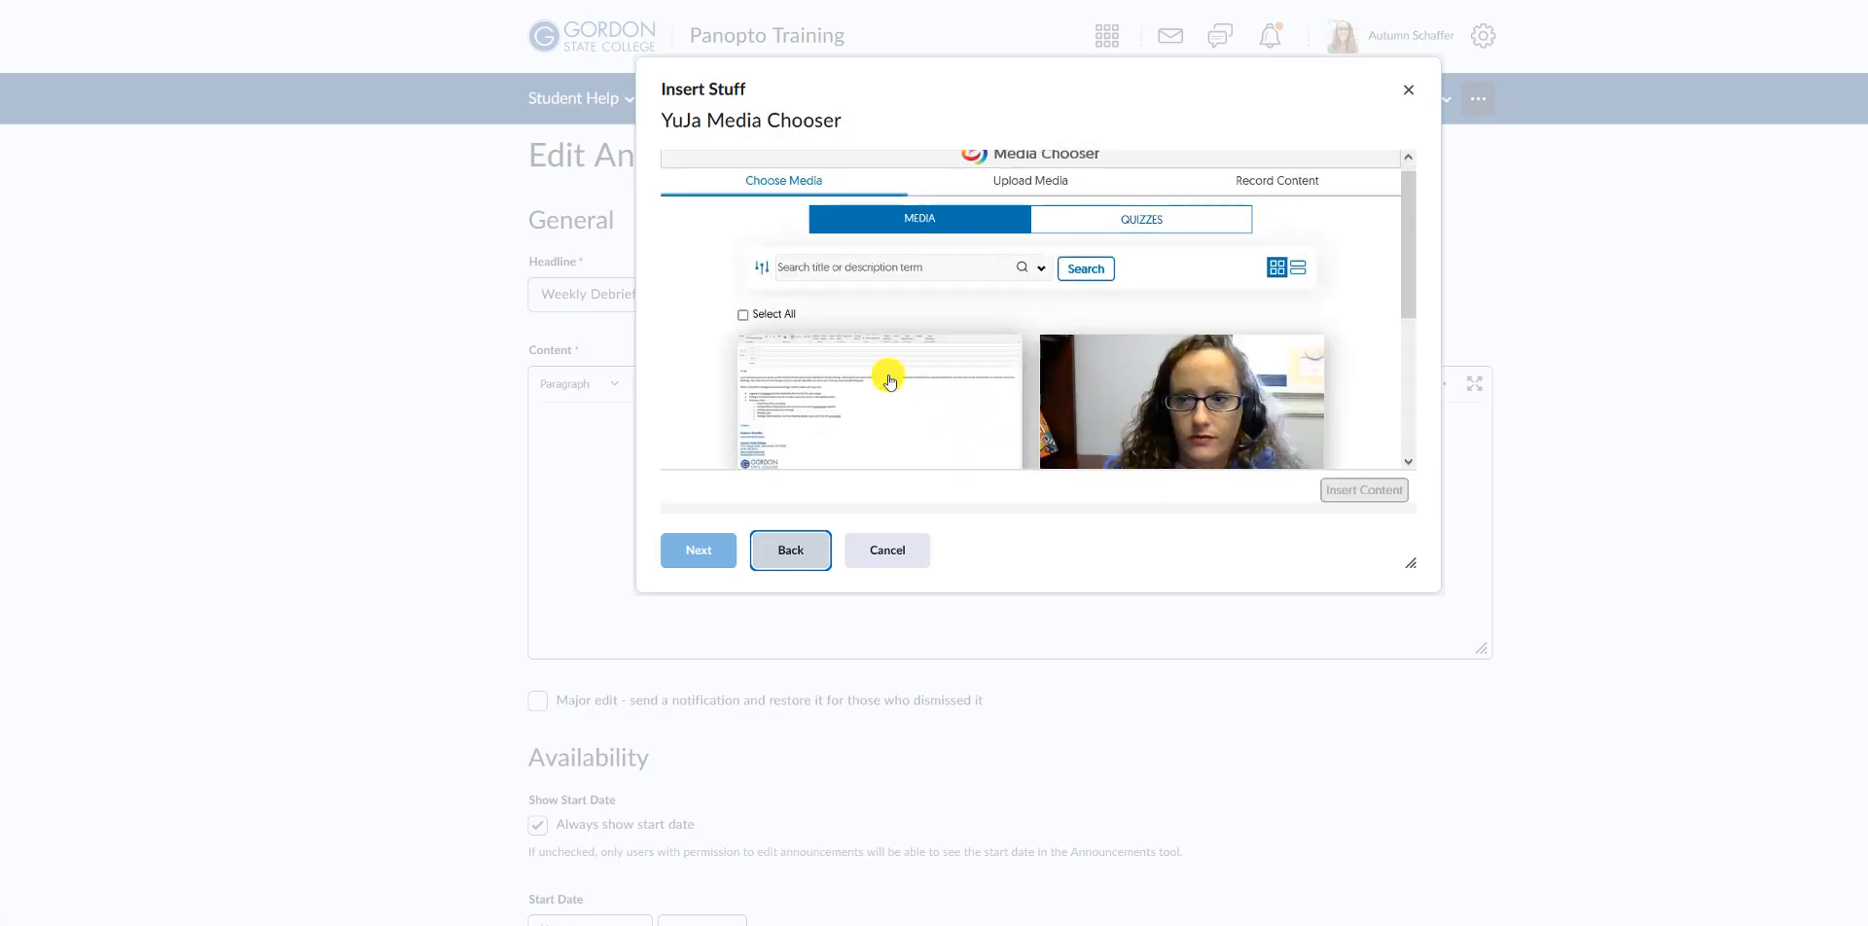
pyautogui.scroll(5, 890, 384)
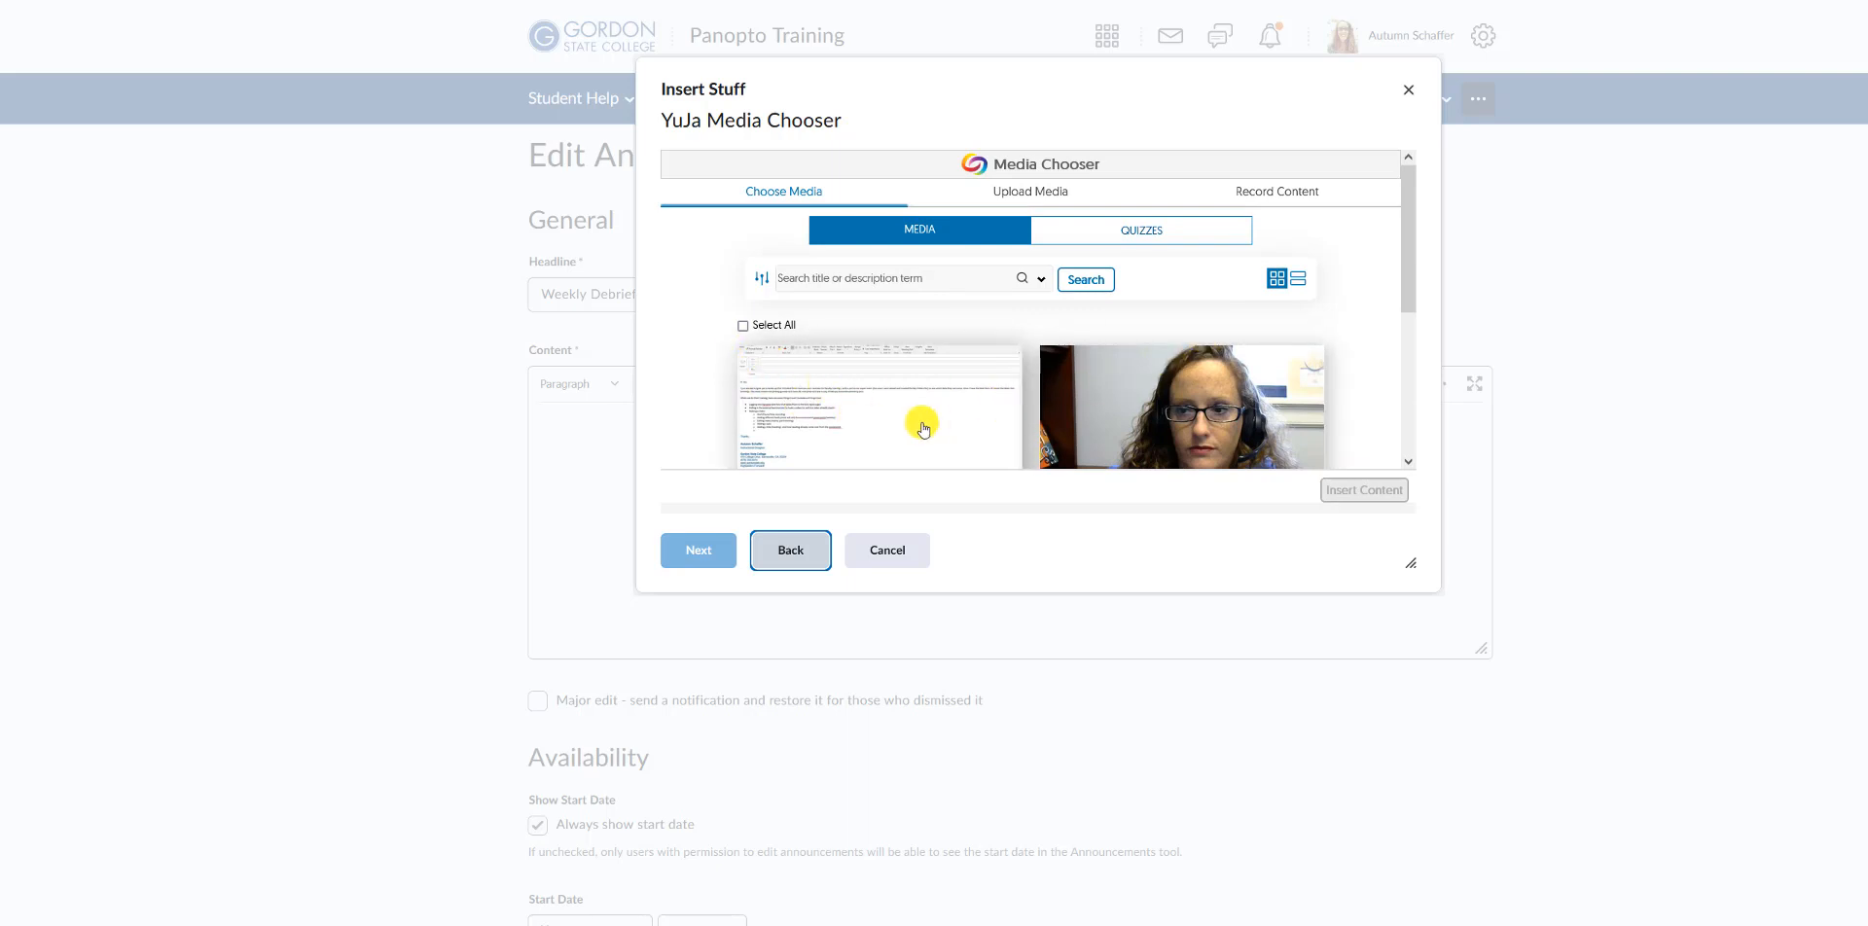
pyautogui.scroll(-5, 915, 422)
pyautogui.scroll(5, 915, 422)
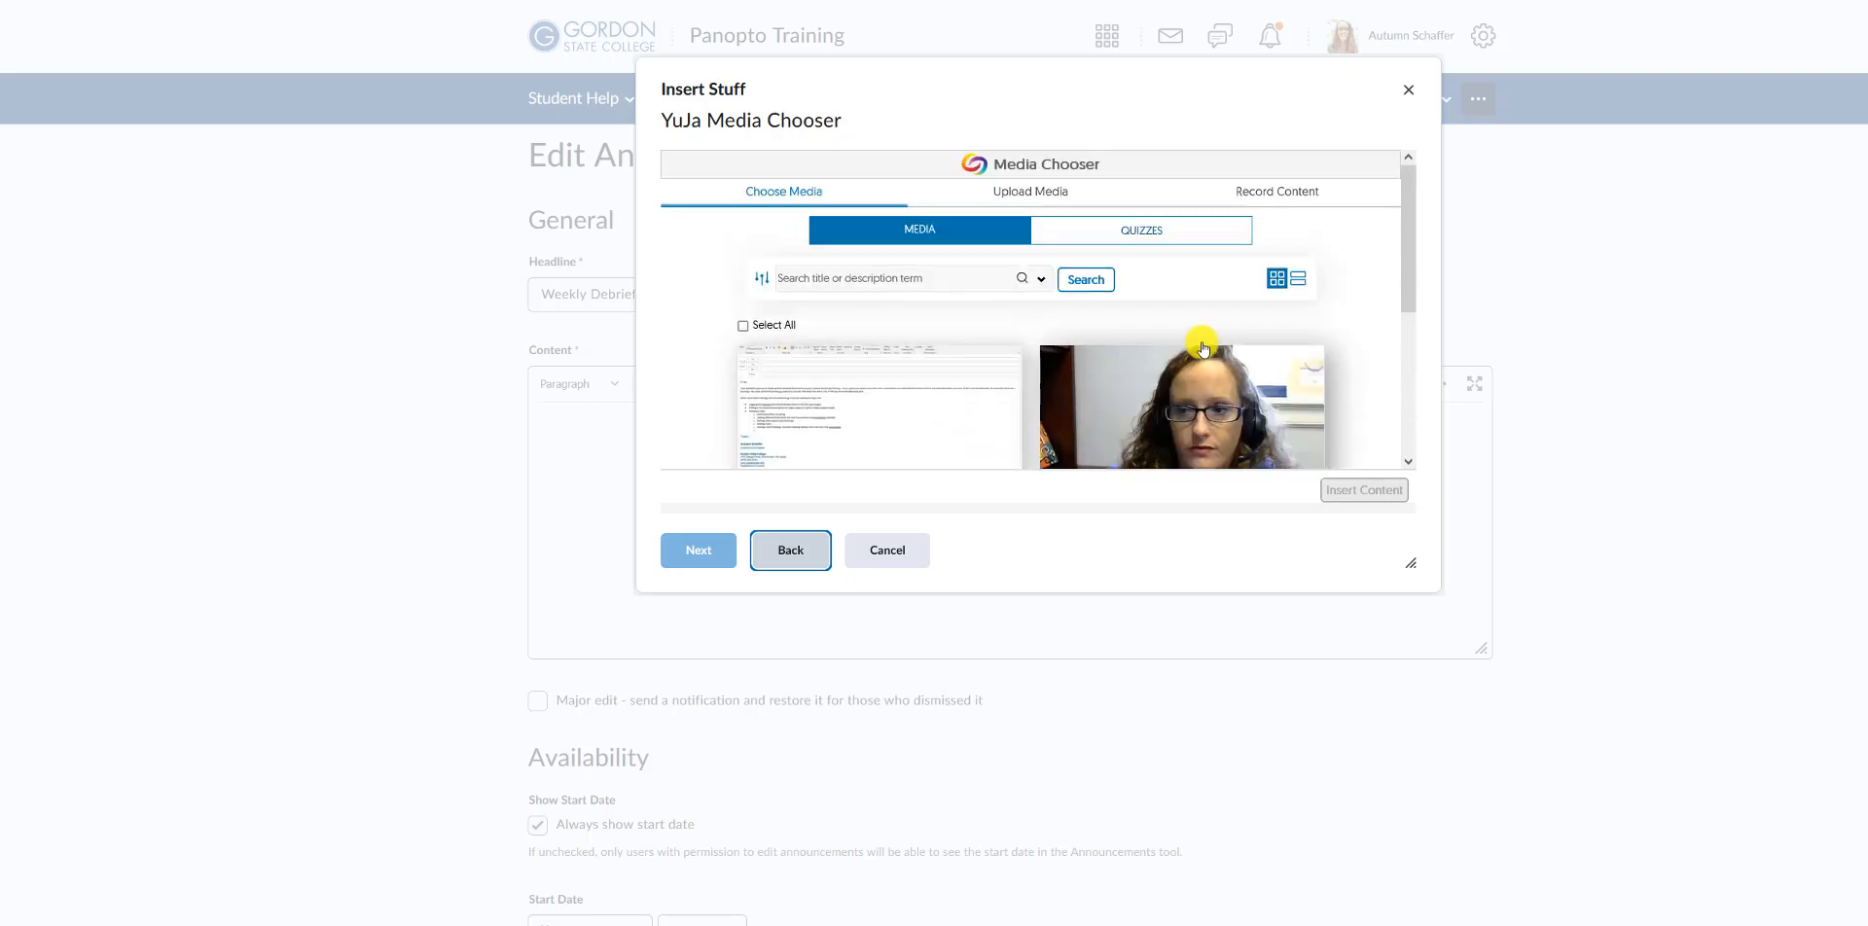
# Switch the media chooser to list view and look through the listed videos by title and date.
pyautogui.click(1298, 278)
pyautogui.scroll(-1, 927, 360)
pyautogui.scroll(-4, 926, 359)
pyautogui.scroll(1, 1051, 354)
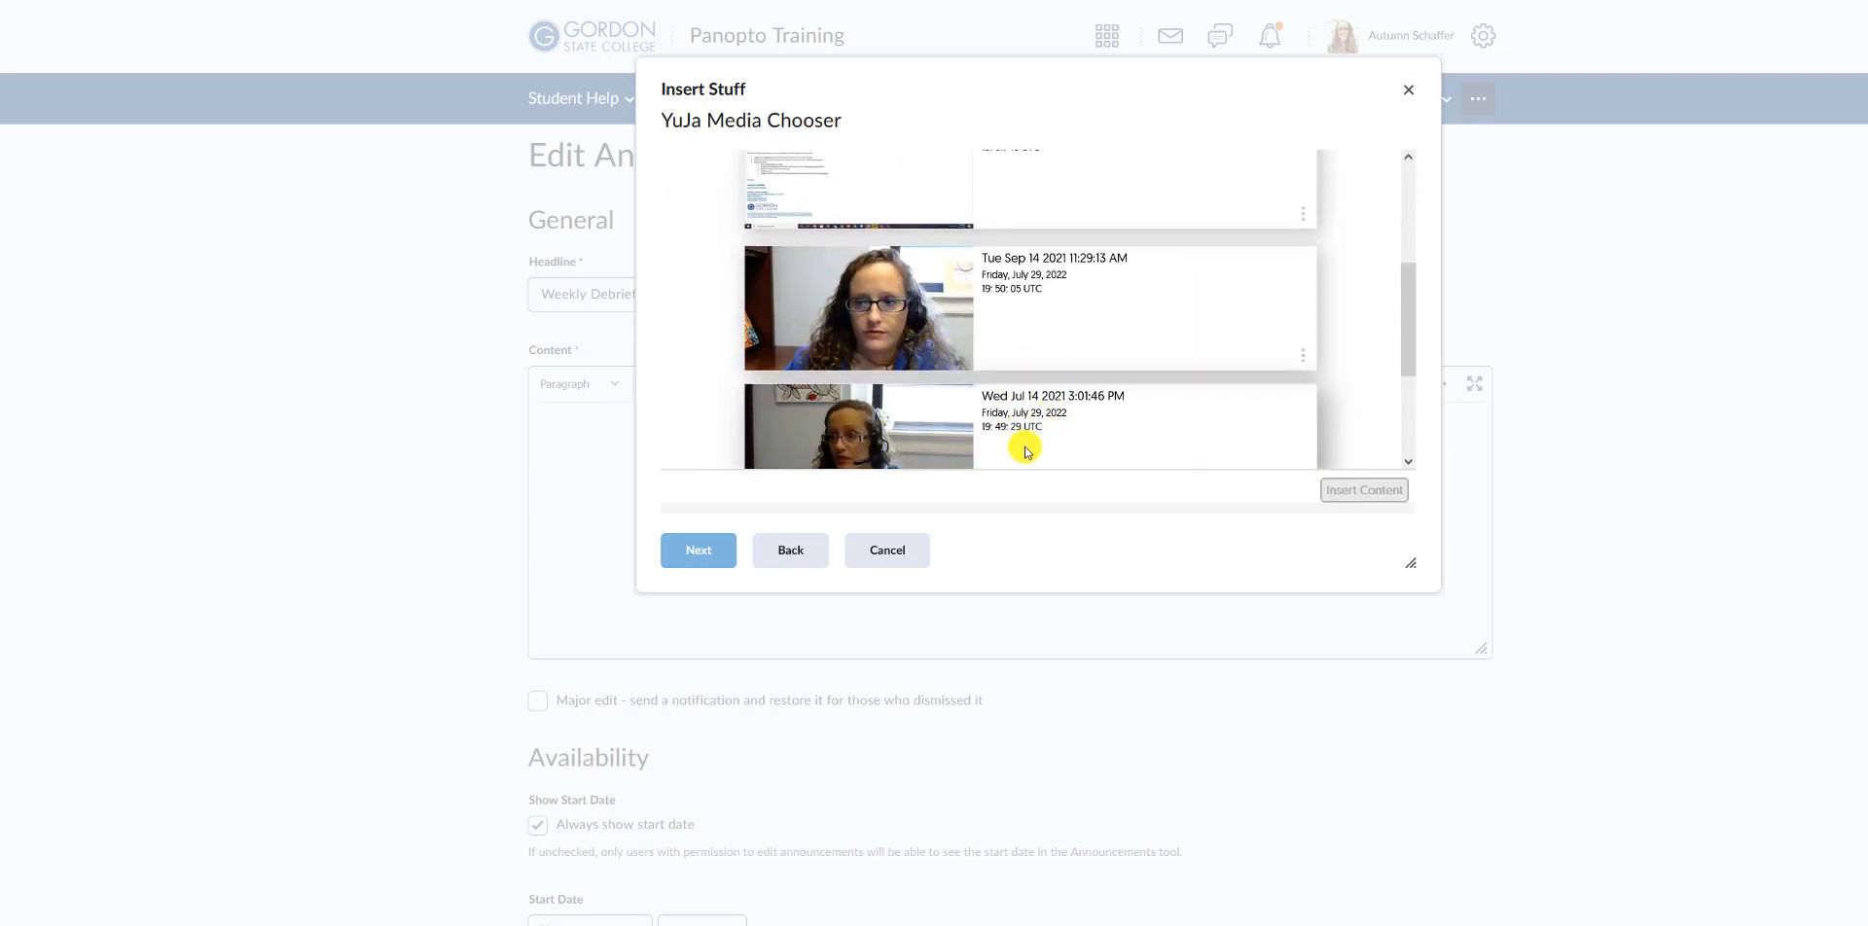
pyautogui.scroll(1, 1026, 425)
pyautogui.scroll(2, 1013, 404)
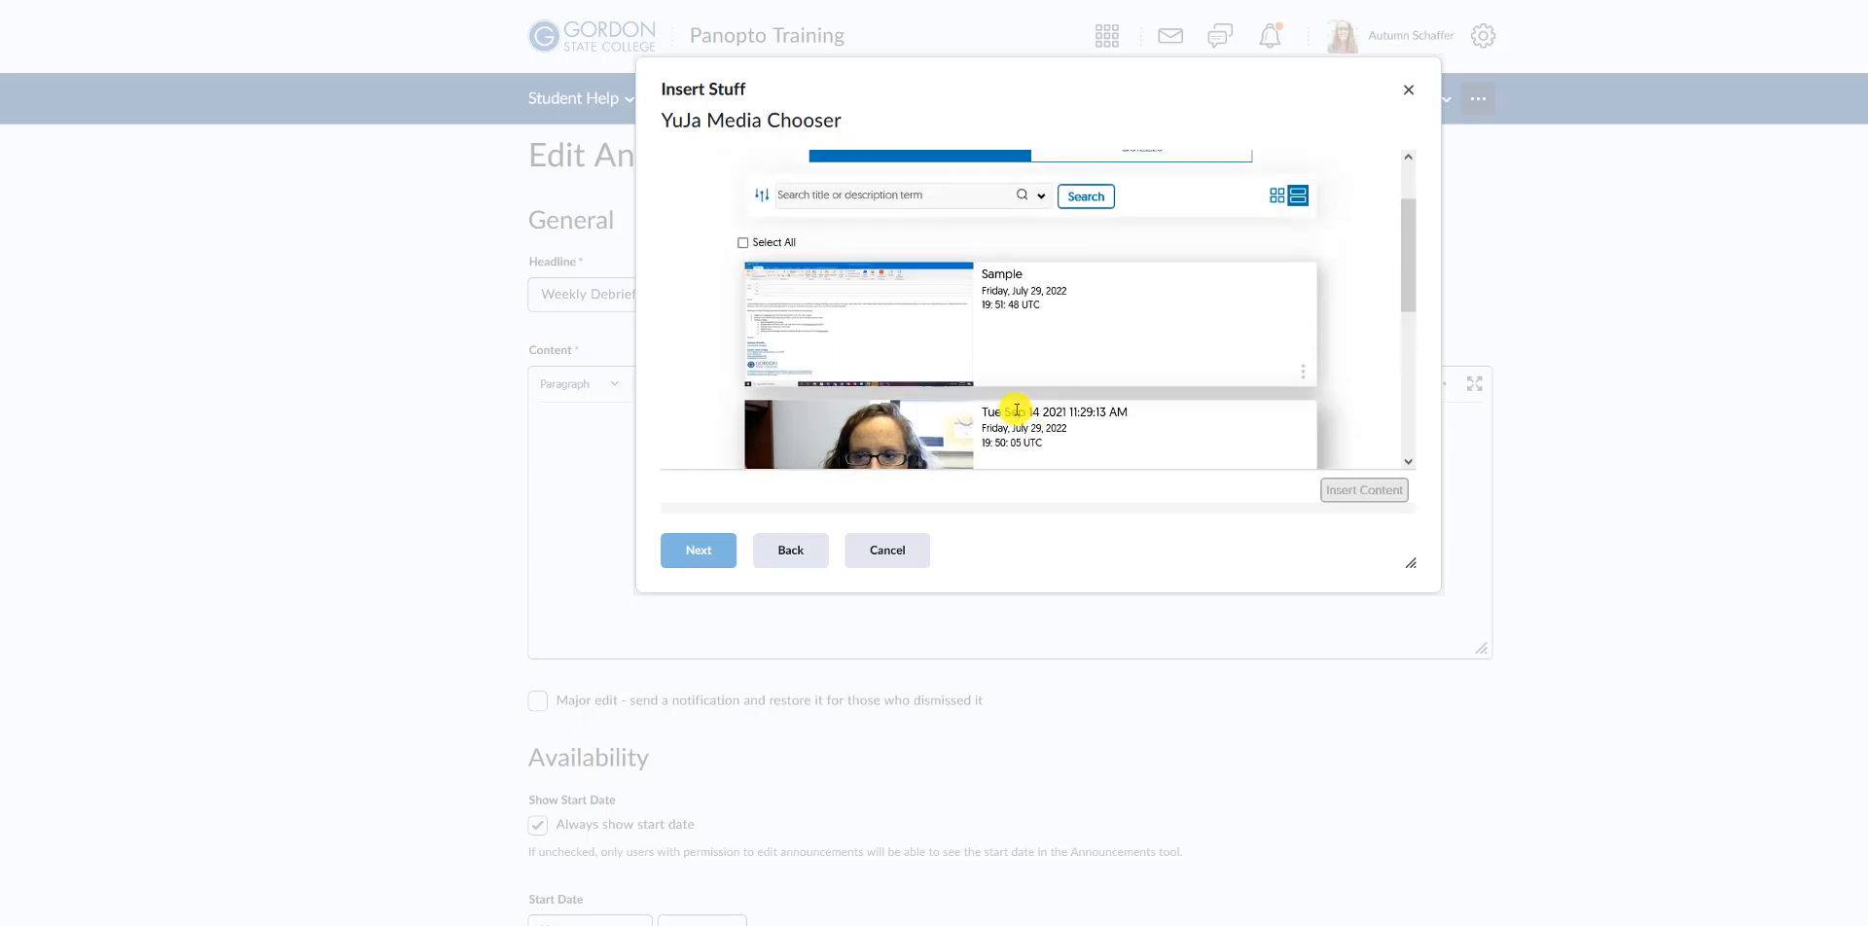
pyautogui.scroll(-3, 989, 409)
pyautogui.scroll(3, 991, 416)
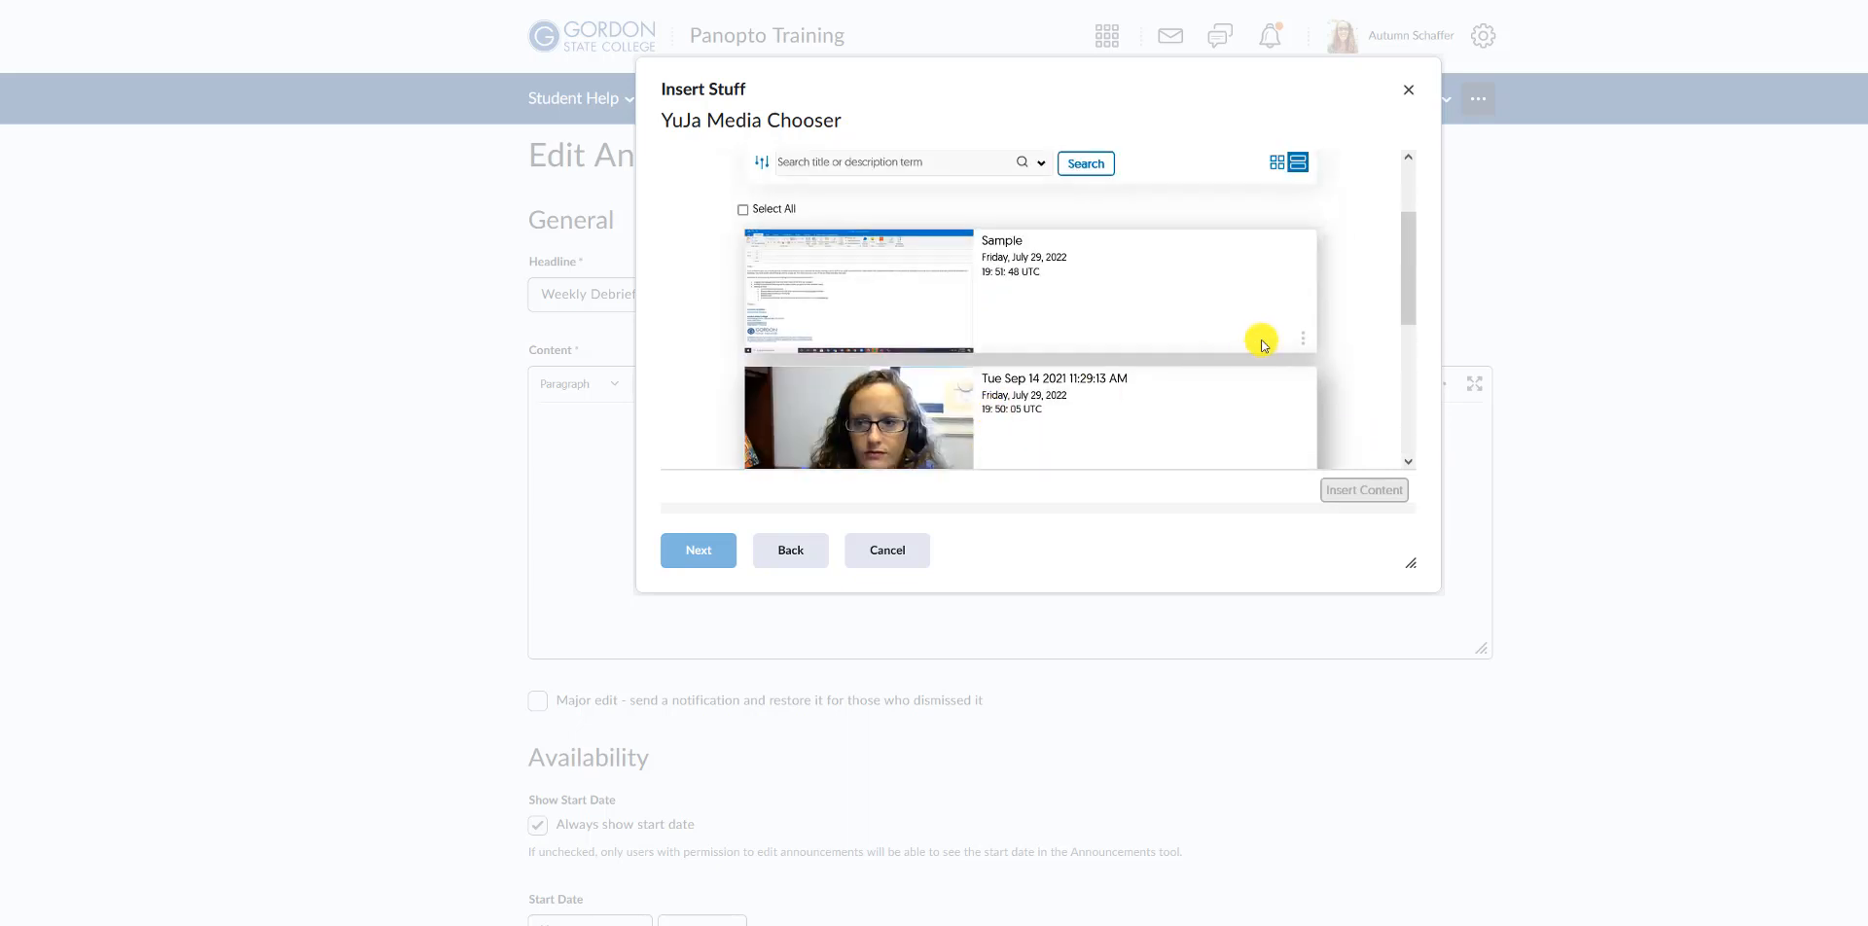
pyautogui.scroll(2, 1268, 341)
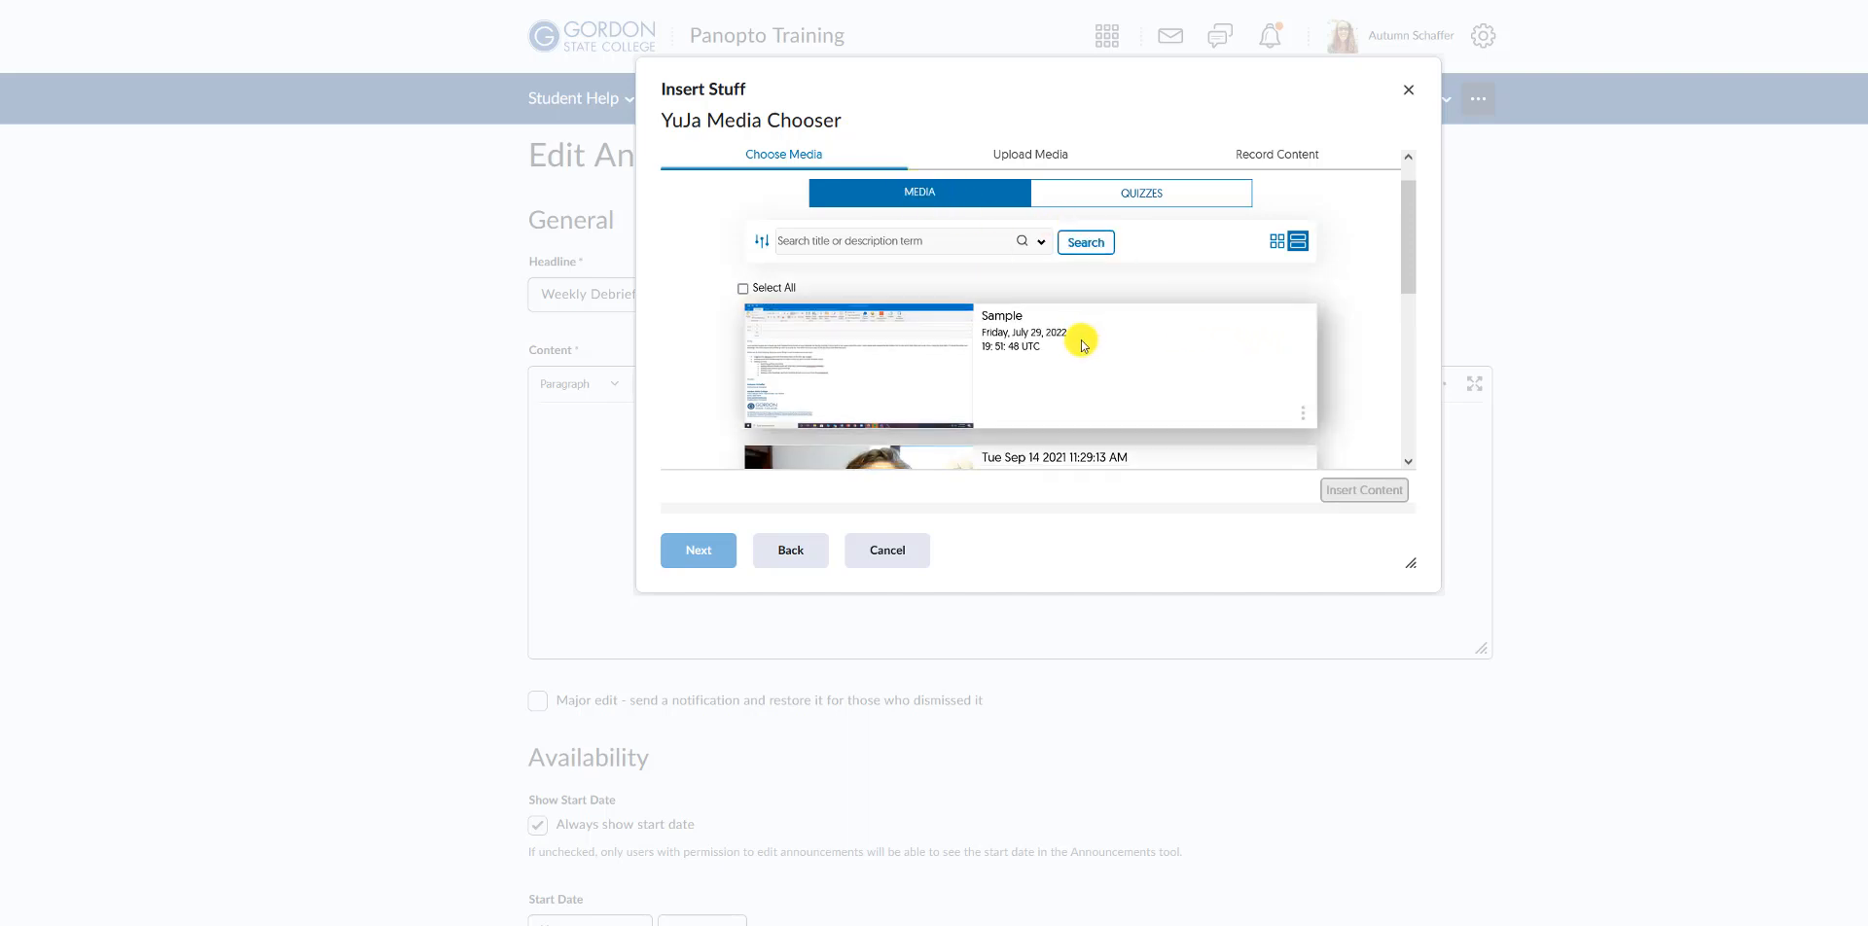
# Insert the YuJa video titled Sample into the announcement content and save the updated announcement.
pyautogui.click(976, 350)
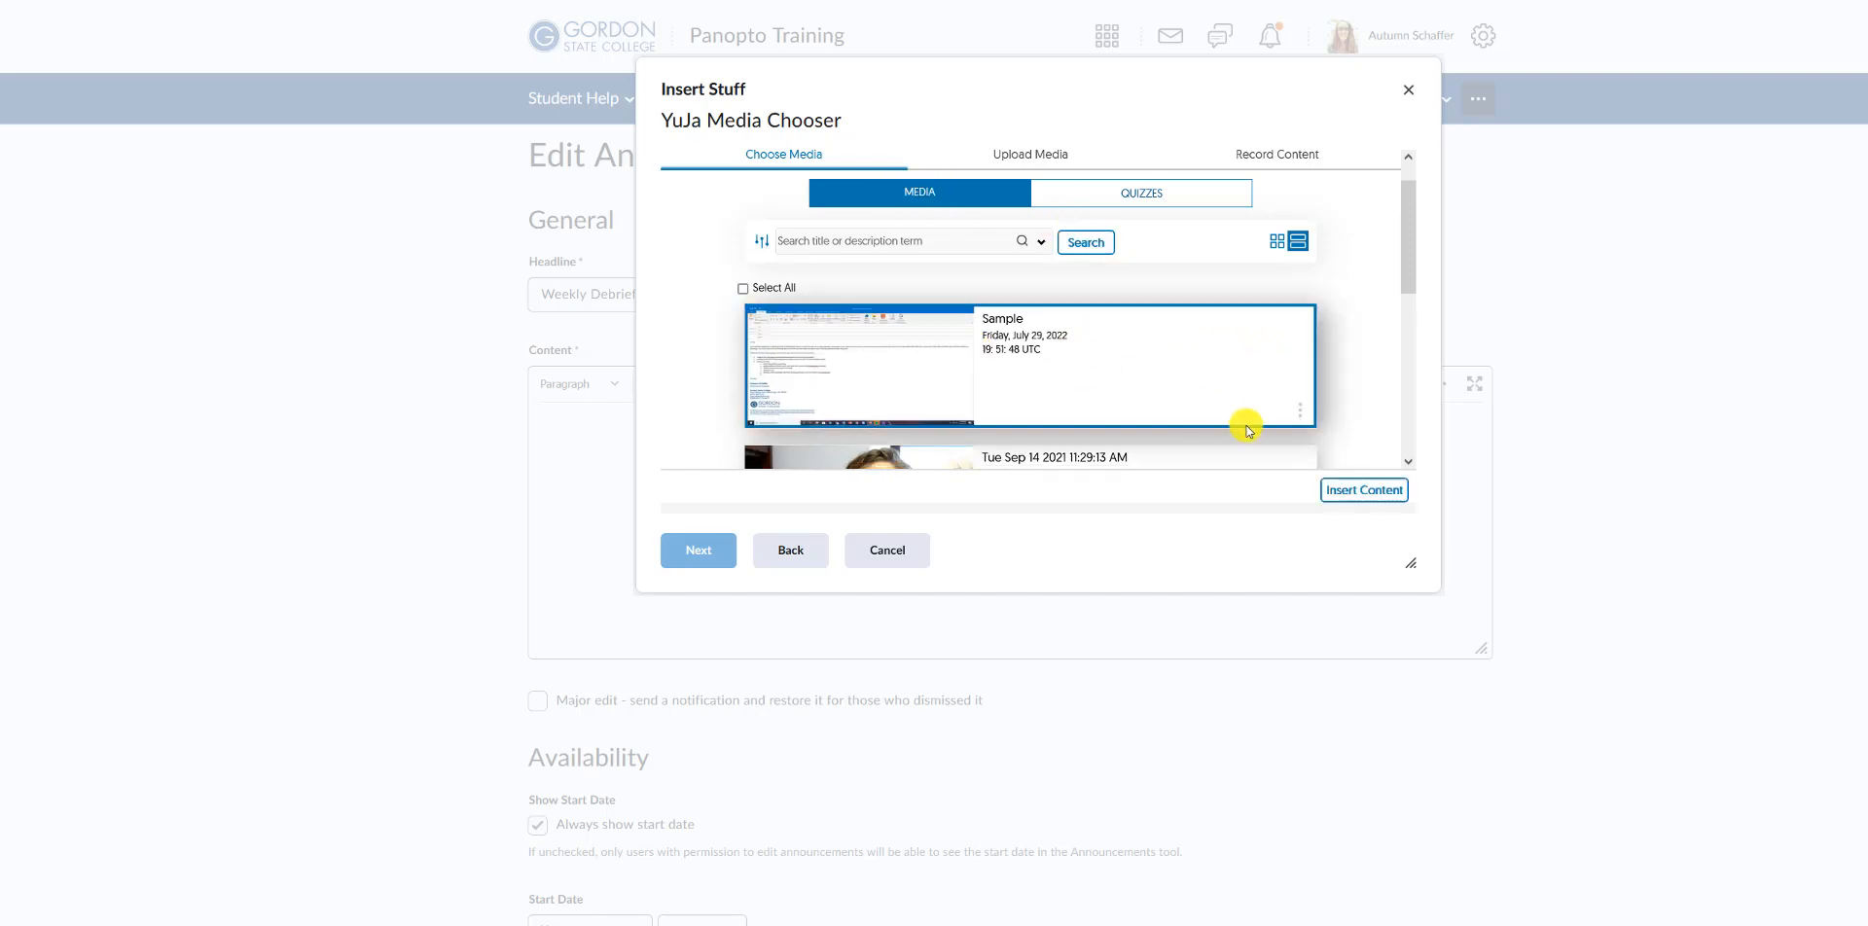
pyautogui.click(1342, 490)
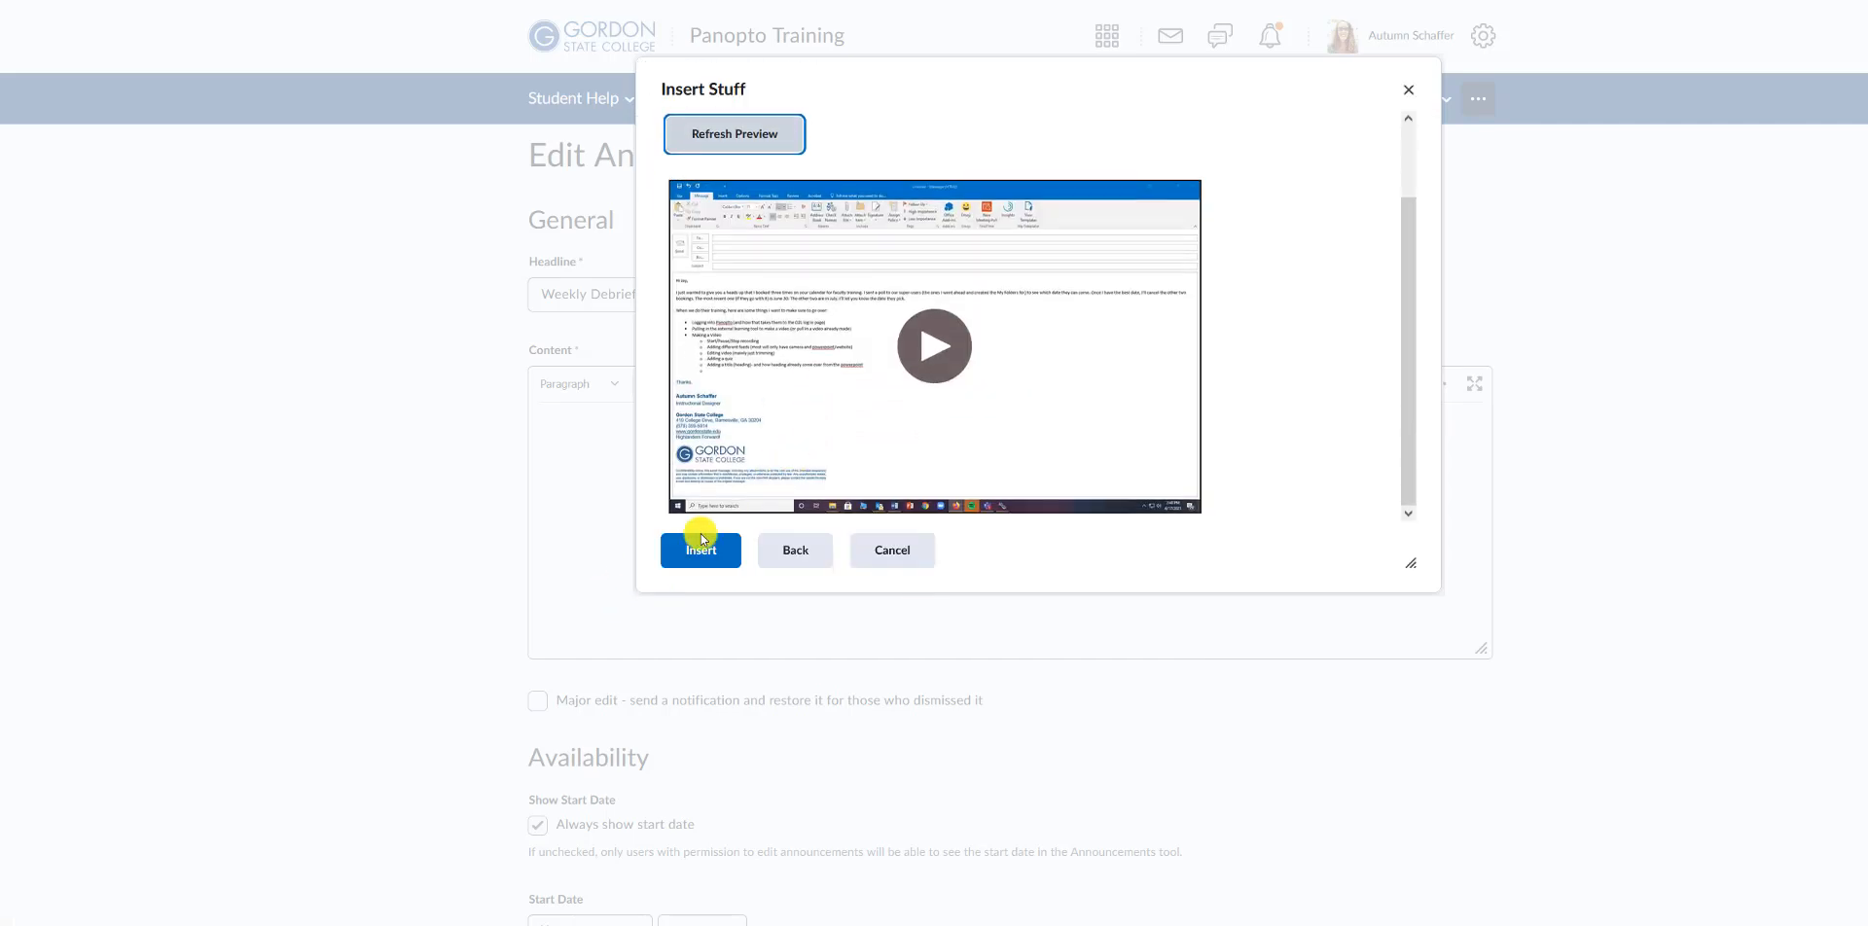
pyautogui.click(698, 548)
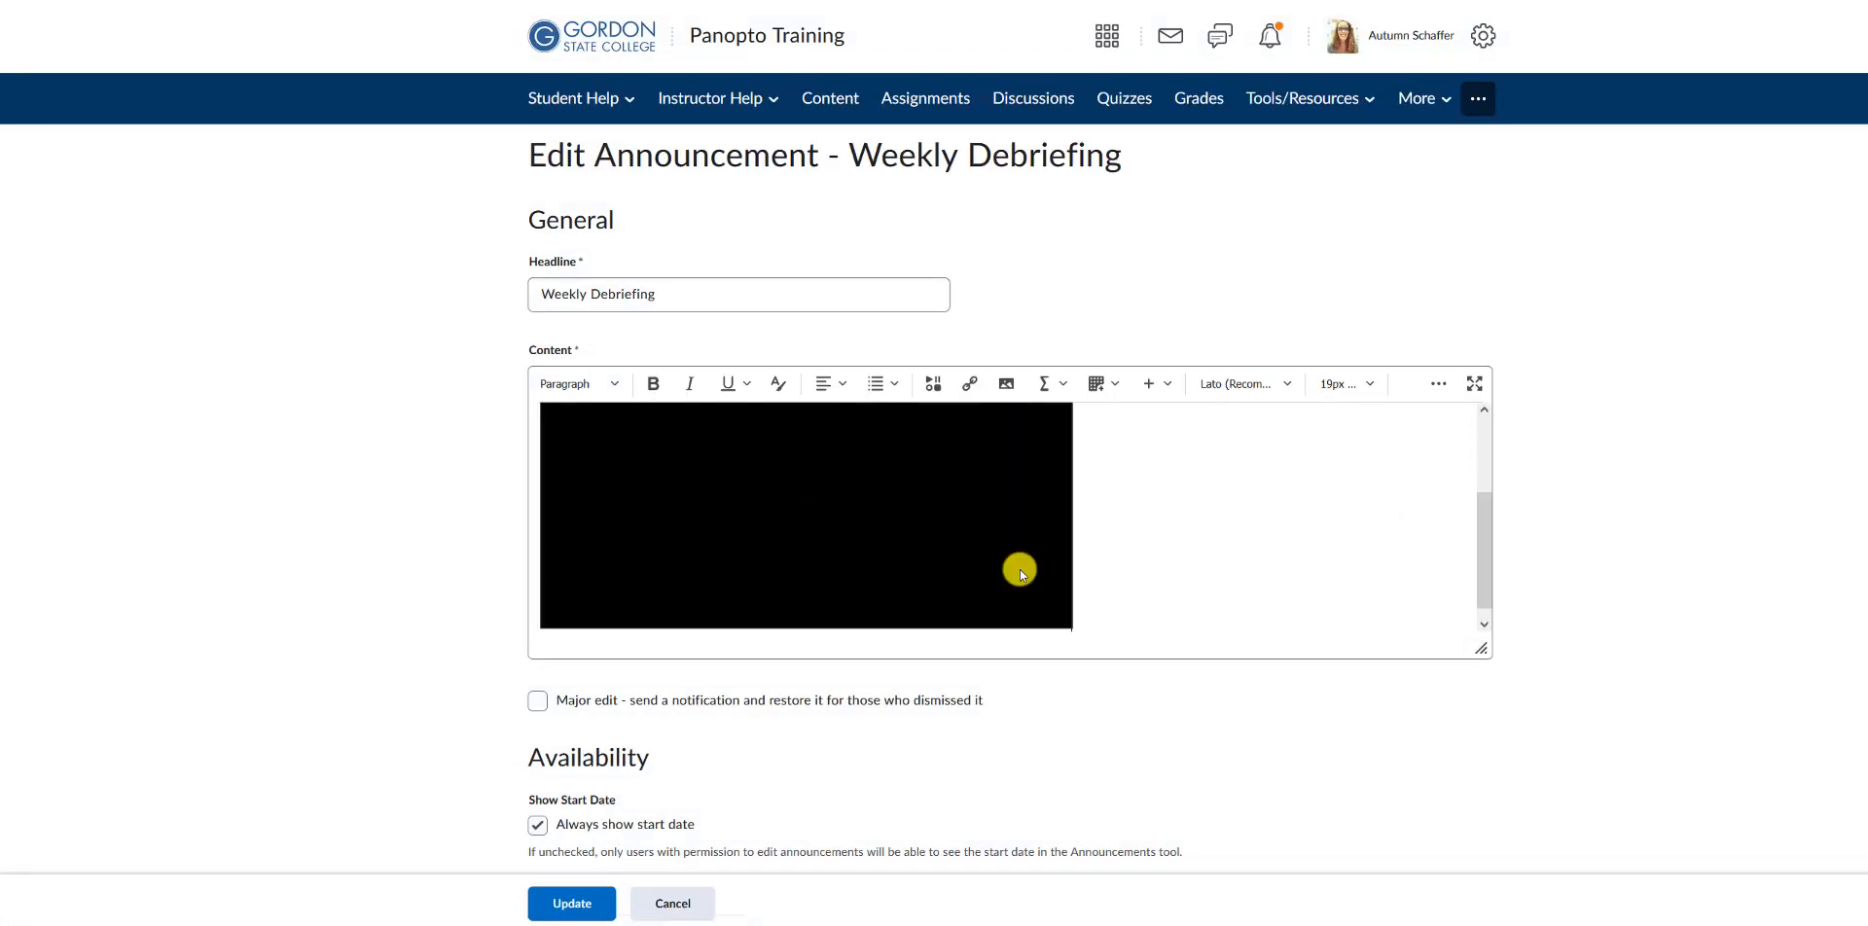
pyautogui.click(570, 904)
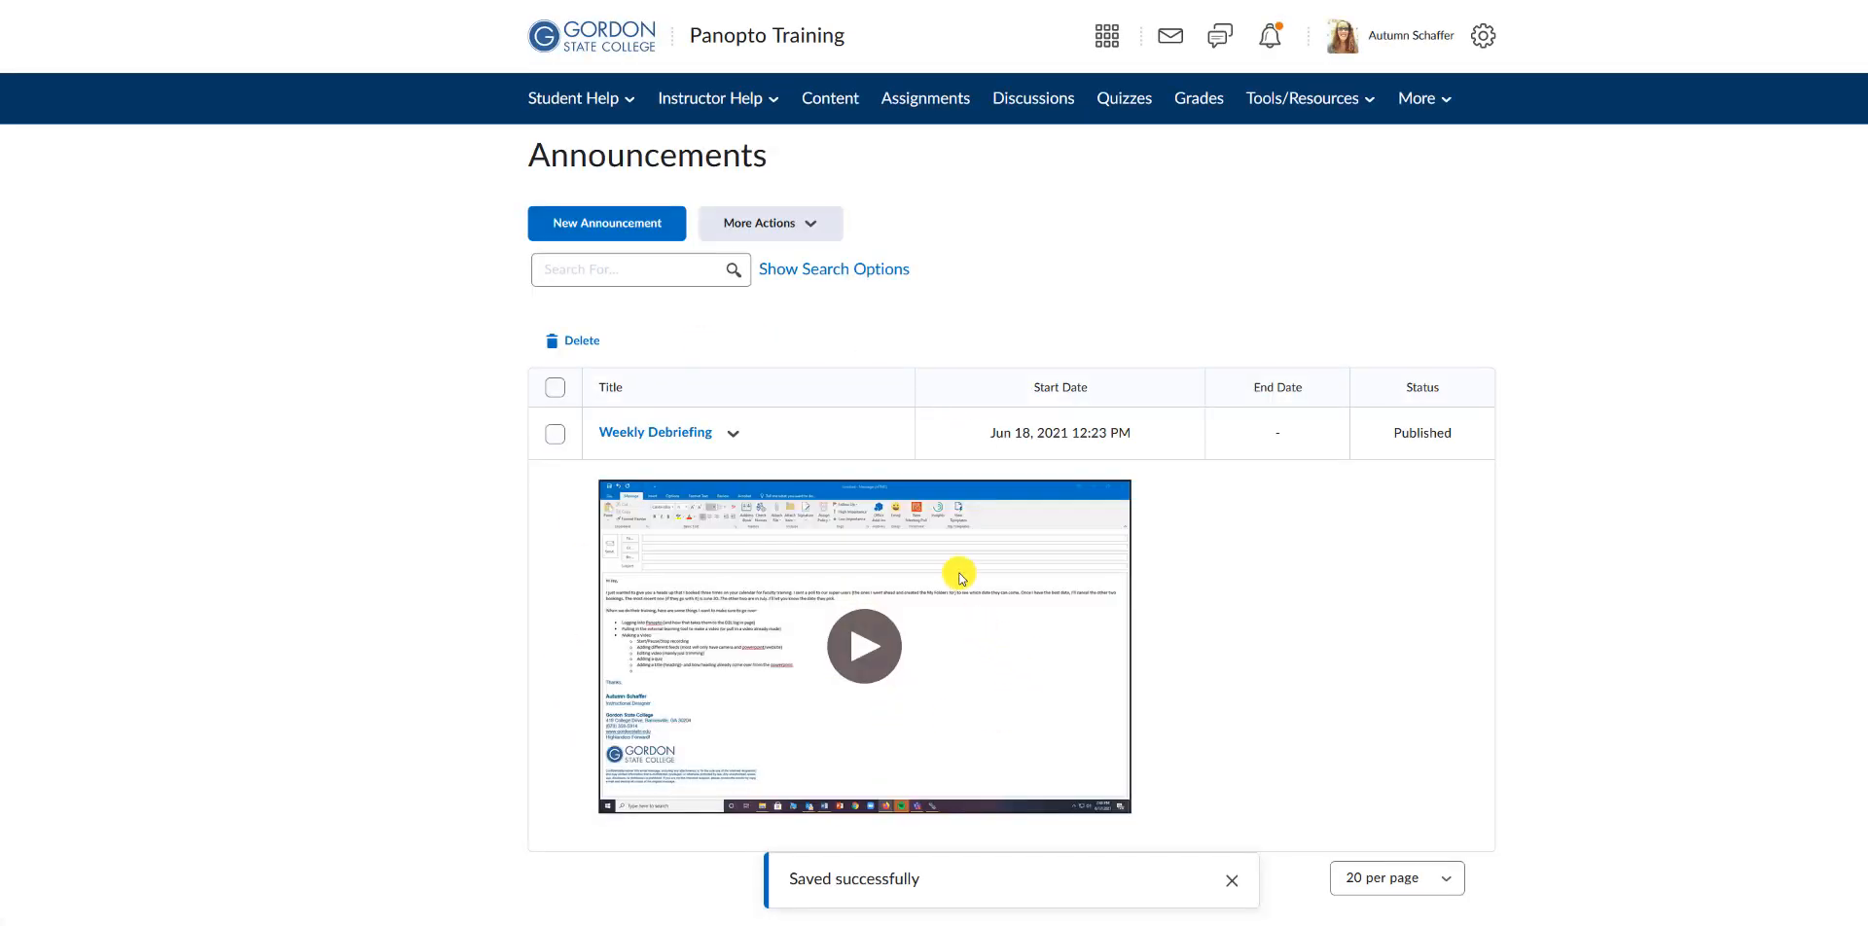
# Open the Unit 1 Resources page in the course content, review its embedded videos, and open its HTML for editing.
pyautogui.click(835, 101)
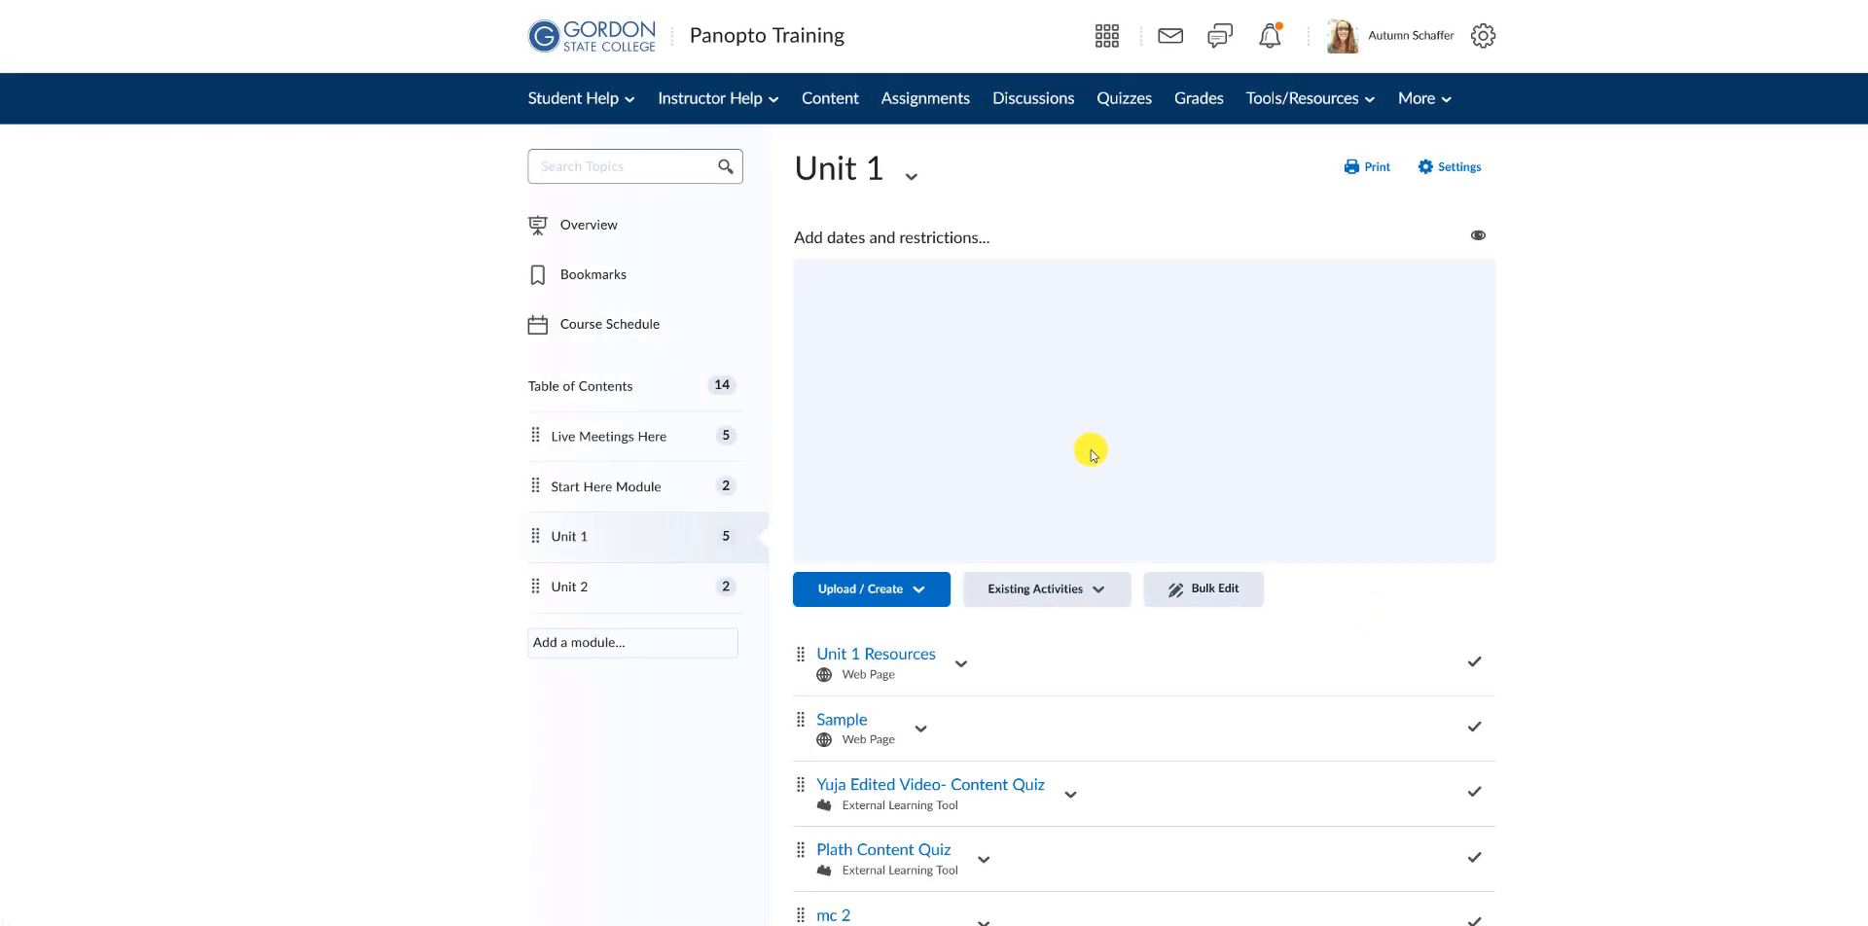
pyautogui.scroll(-1, 1087, 447)
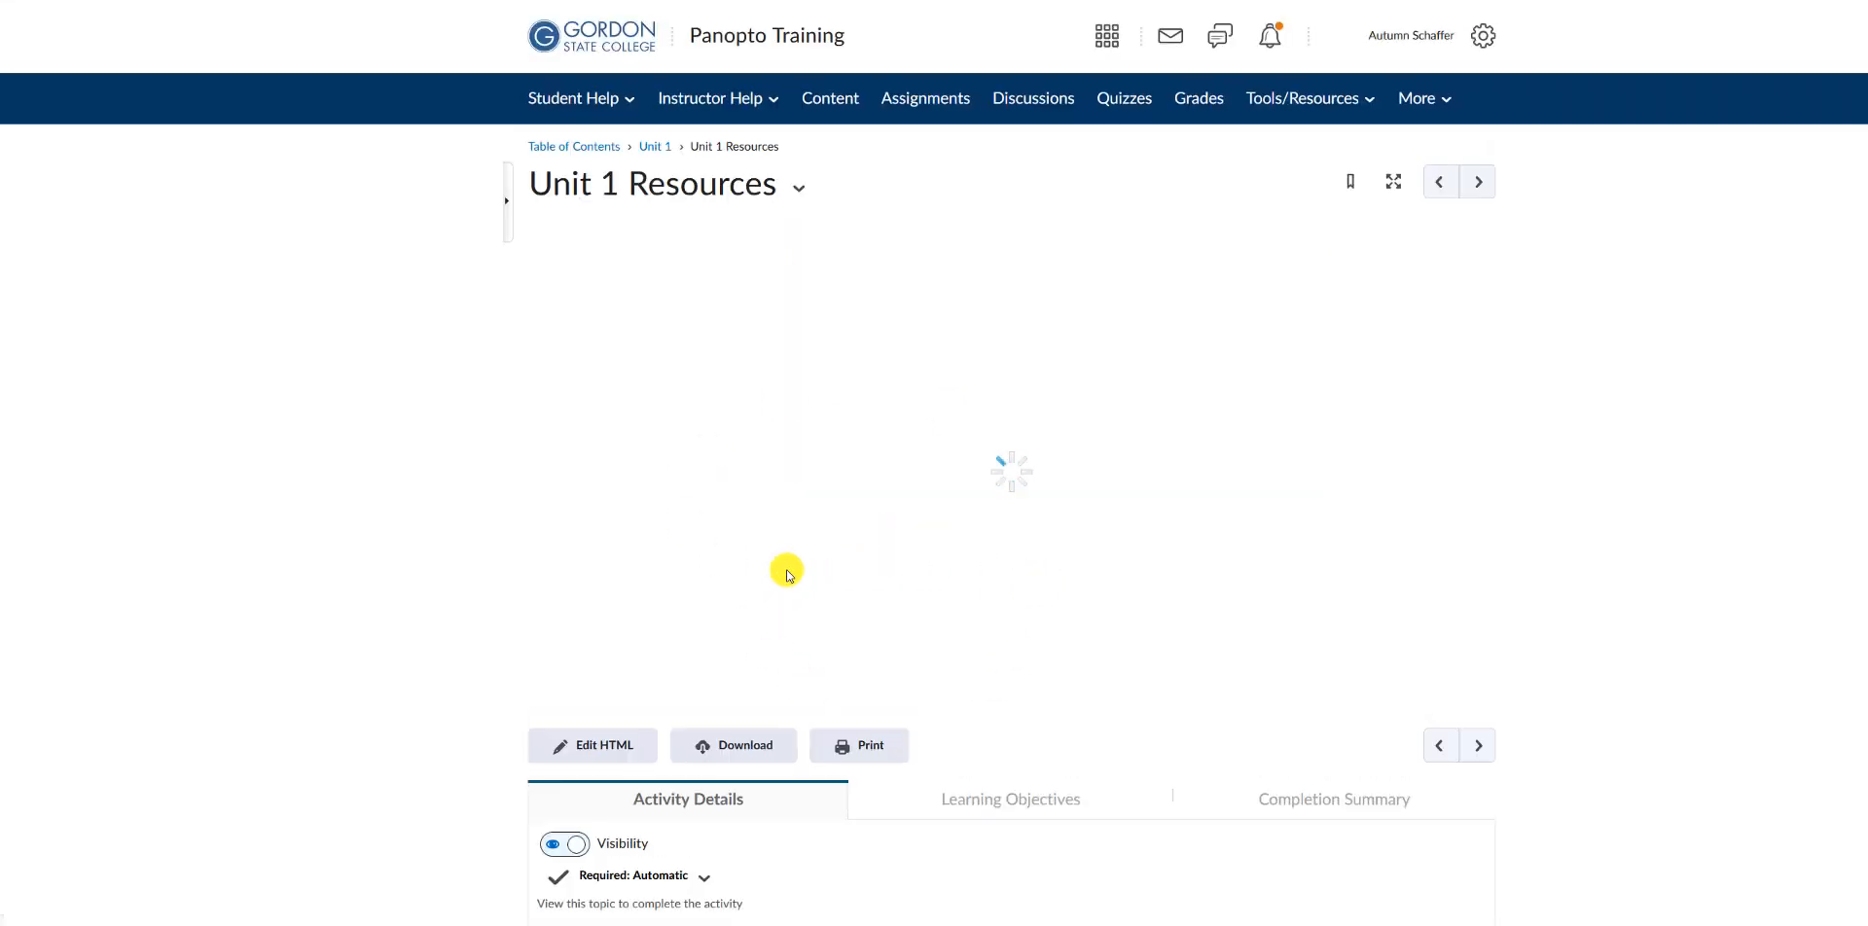
pyautogui.scroll(-2, 1251, 592)
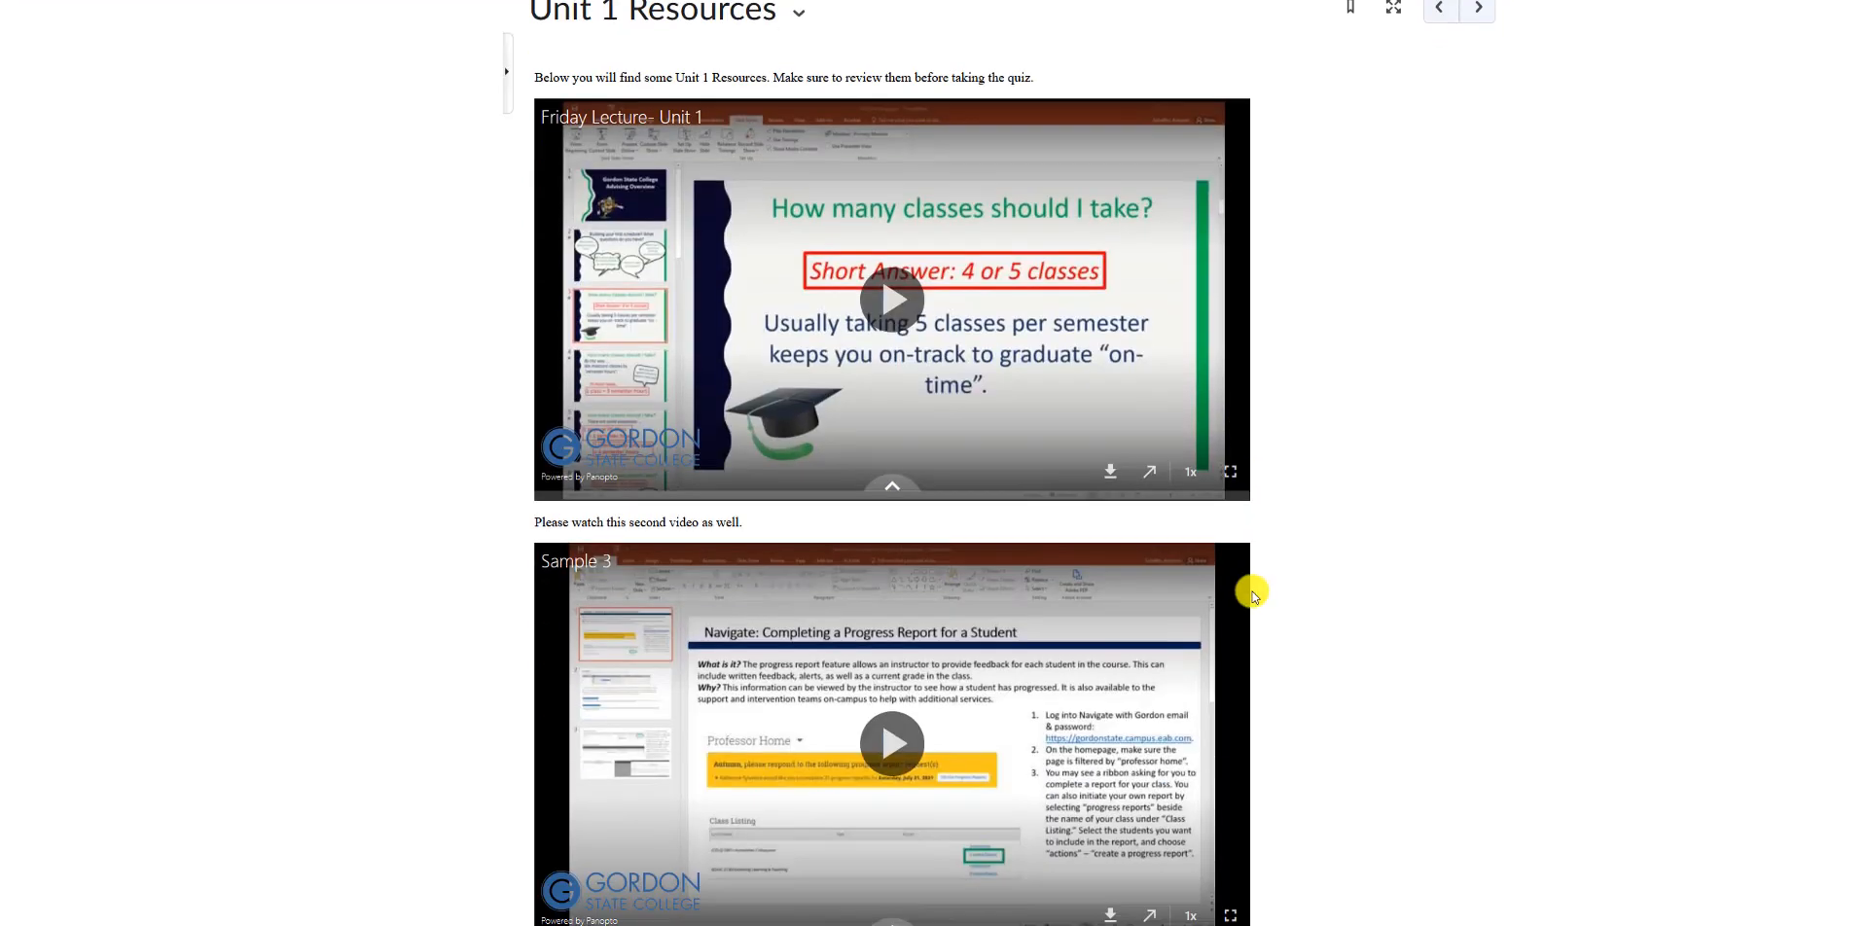
pyautogui.scroll(2, 1253, 596)
pyautogui.click(796, 190)
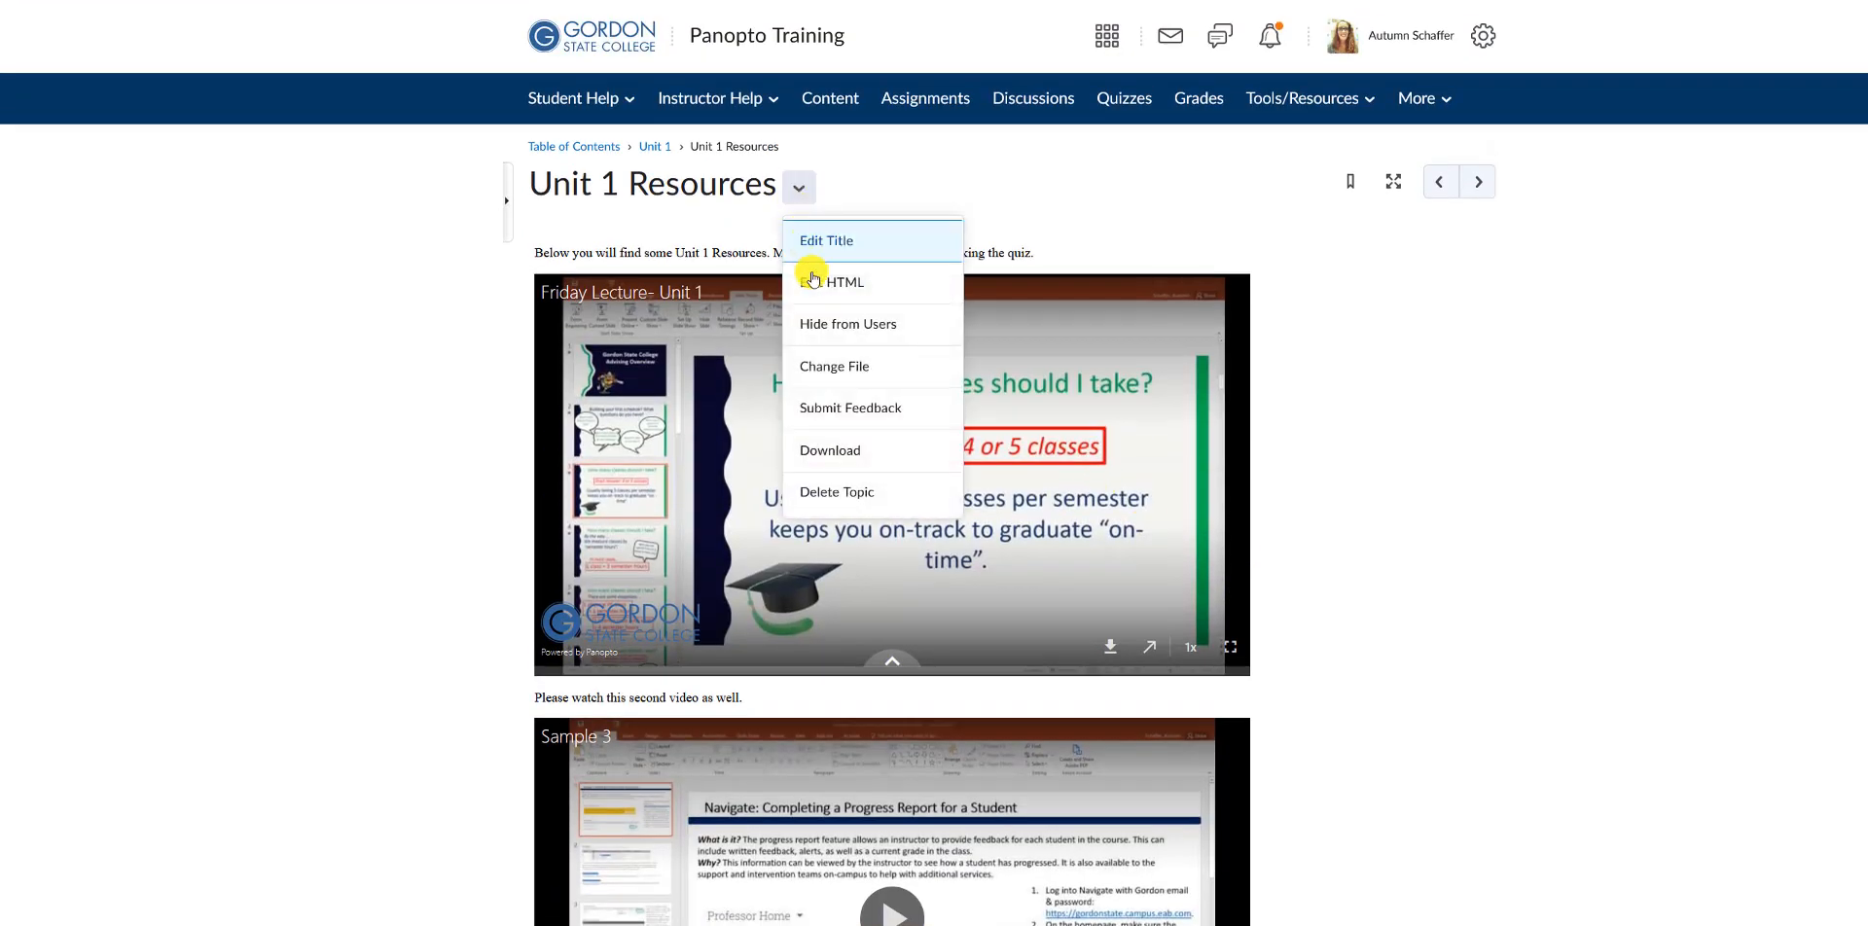
pyautogui.click(813, 282)
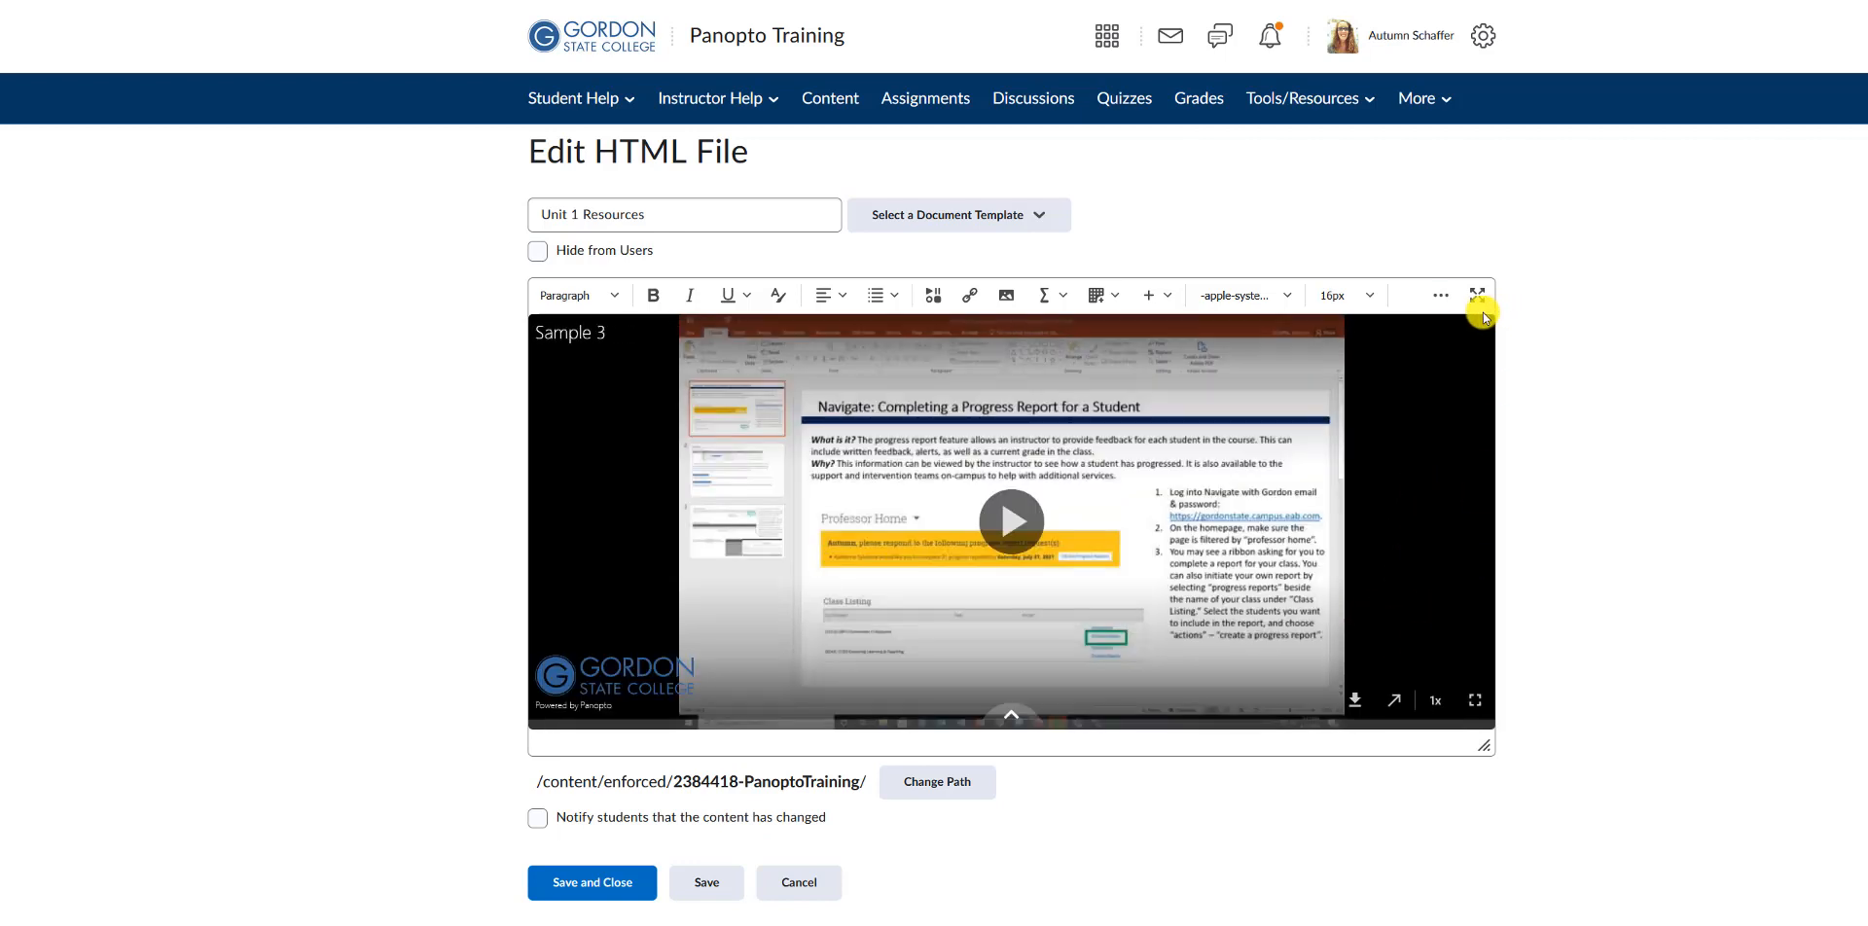
# Delete all source code below the DOCTYPE line of the Unit 1 Resources page and save the source.
pyautogui.click(1439, 298)
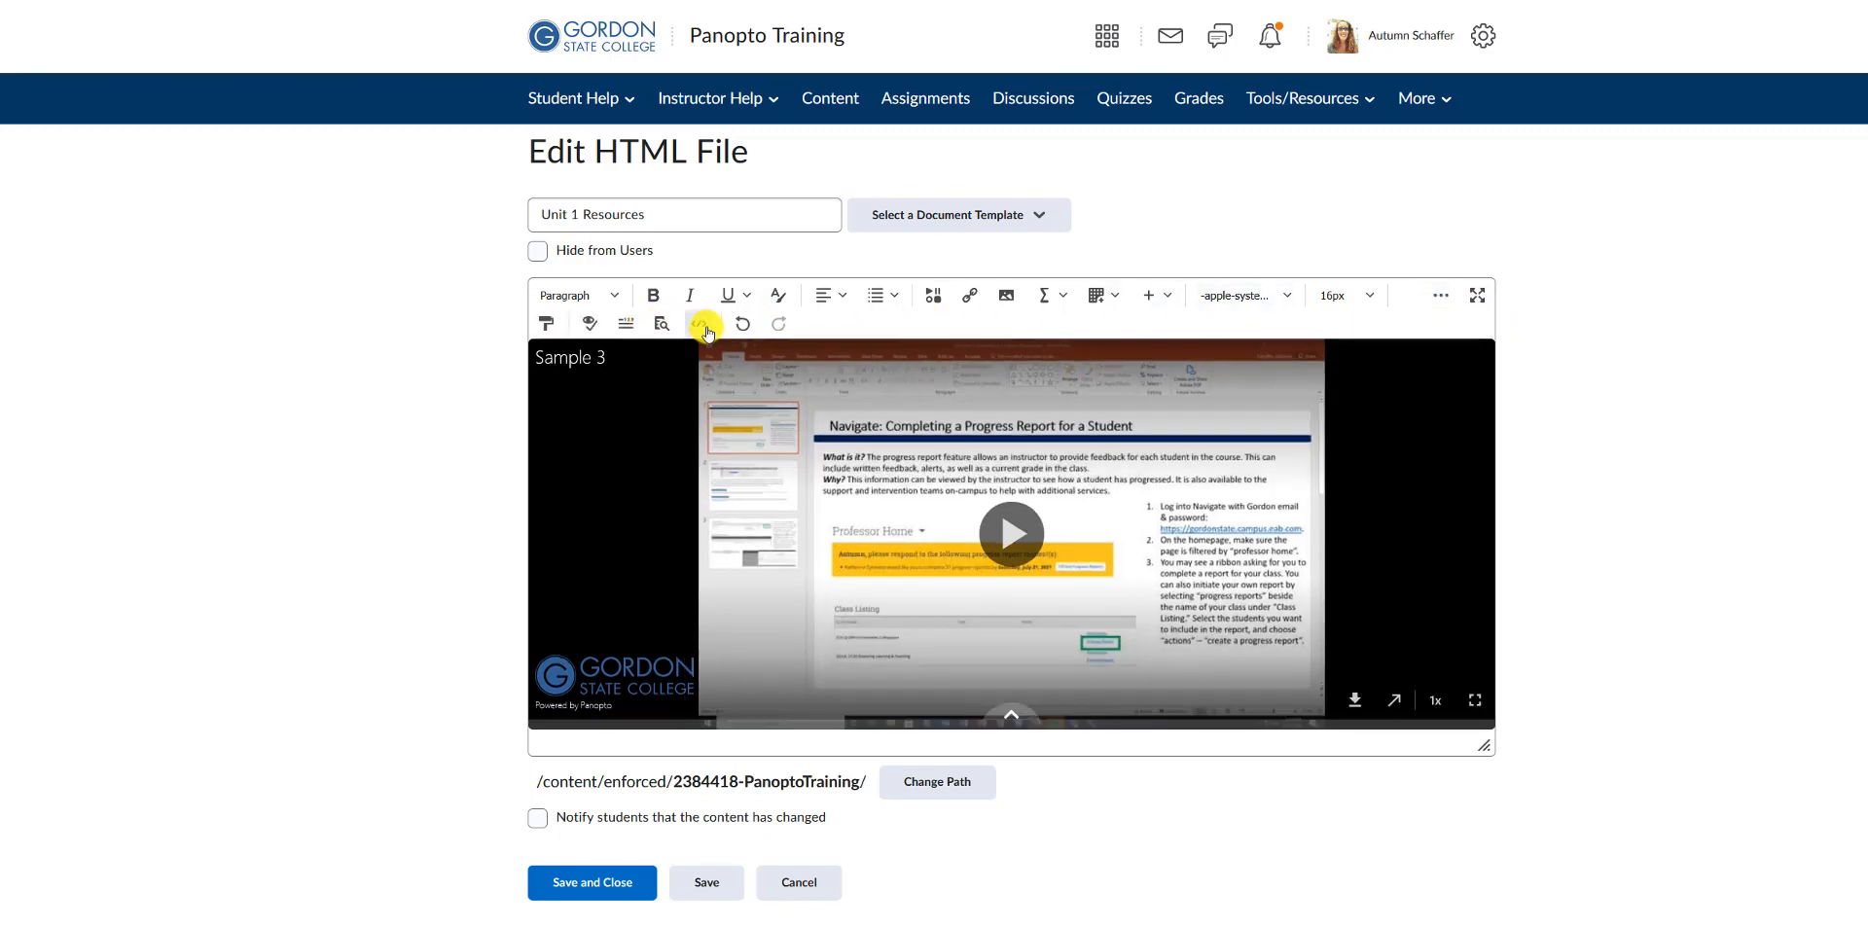
pyautogui.click(706, 331)
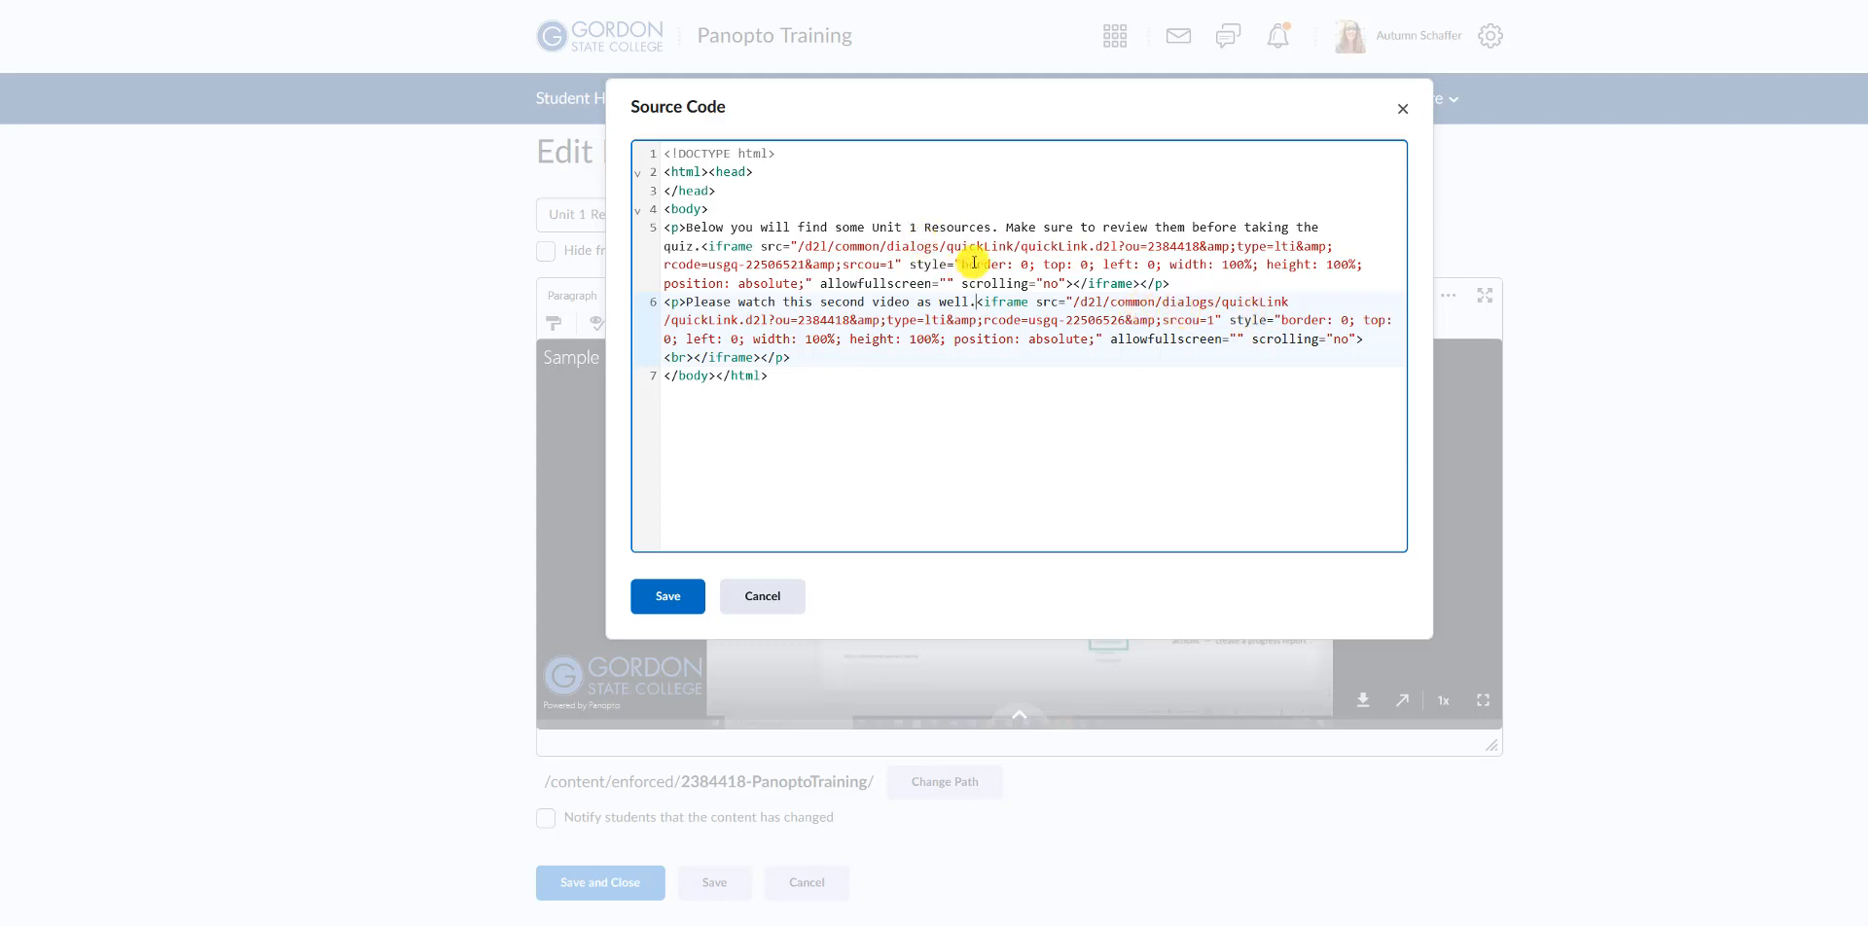
pyautogui.moveTo(774, 389); pyautogui.dragTo(661, 172)
pyautogui.press('BackSpace')
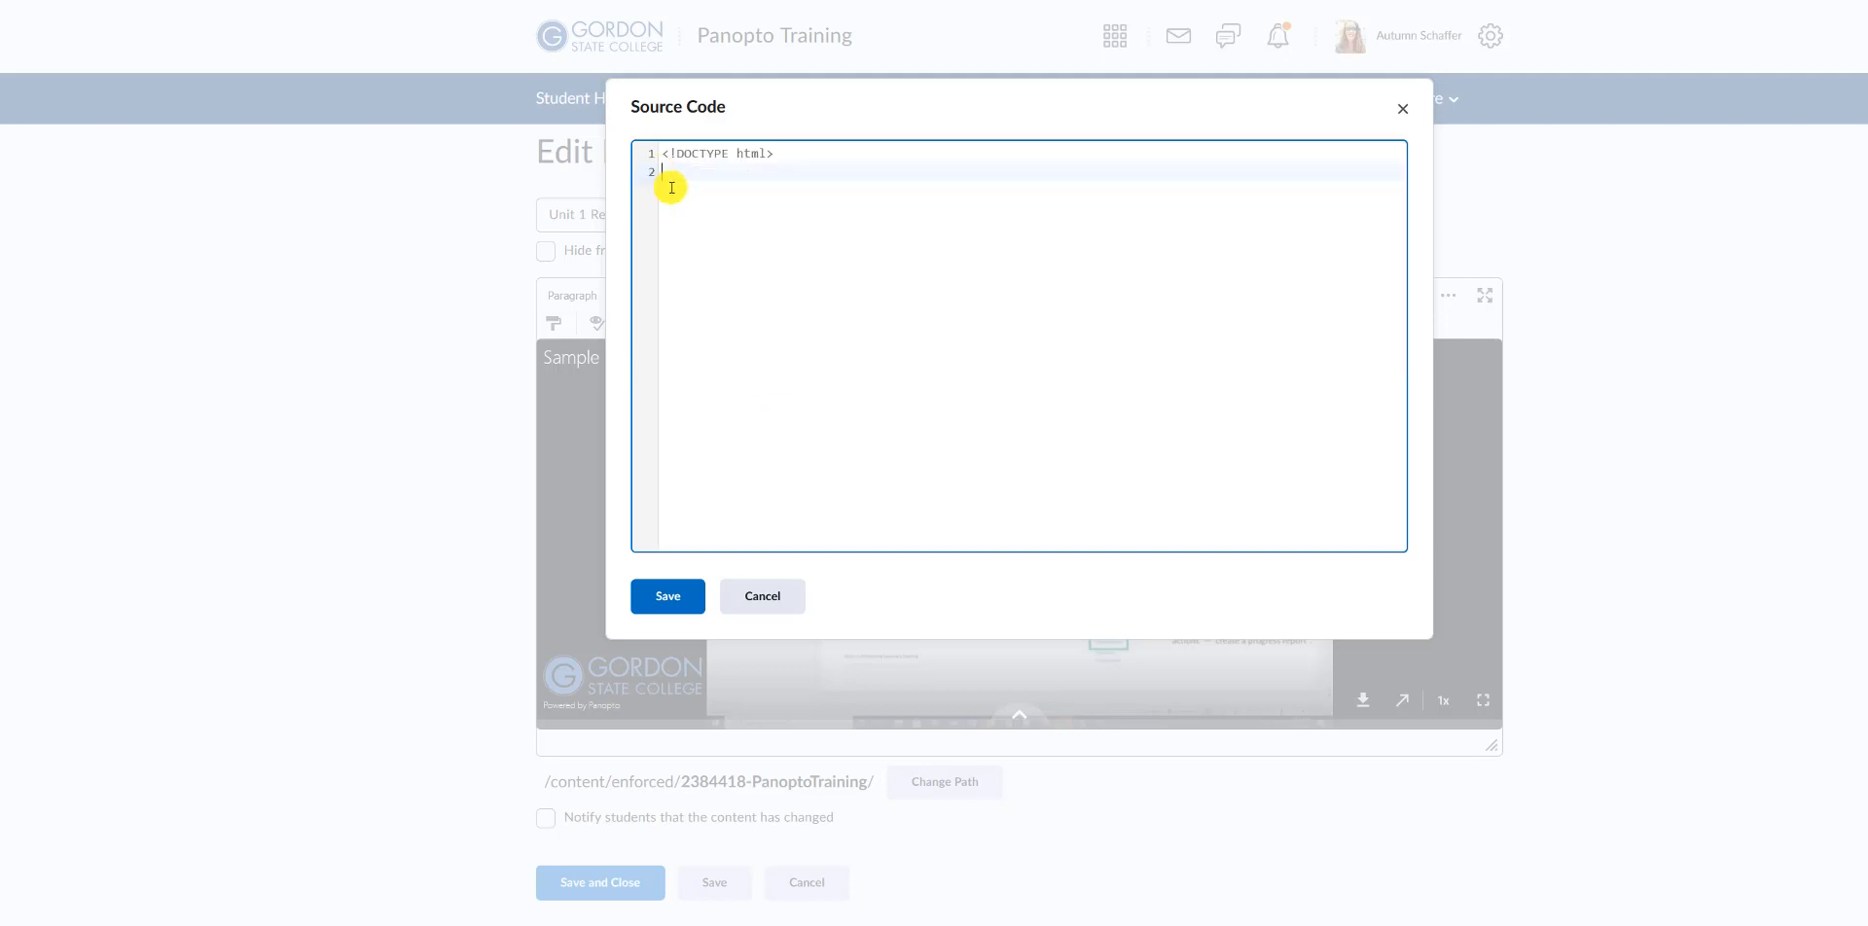
pyautogui.click(693, 596)
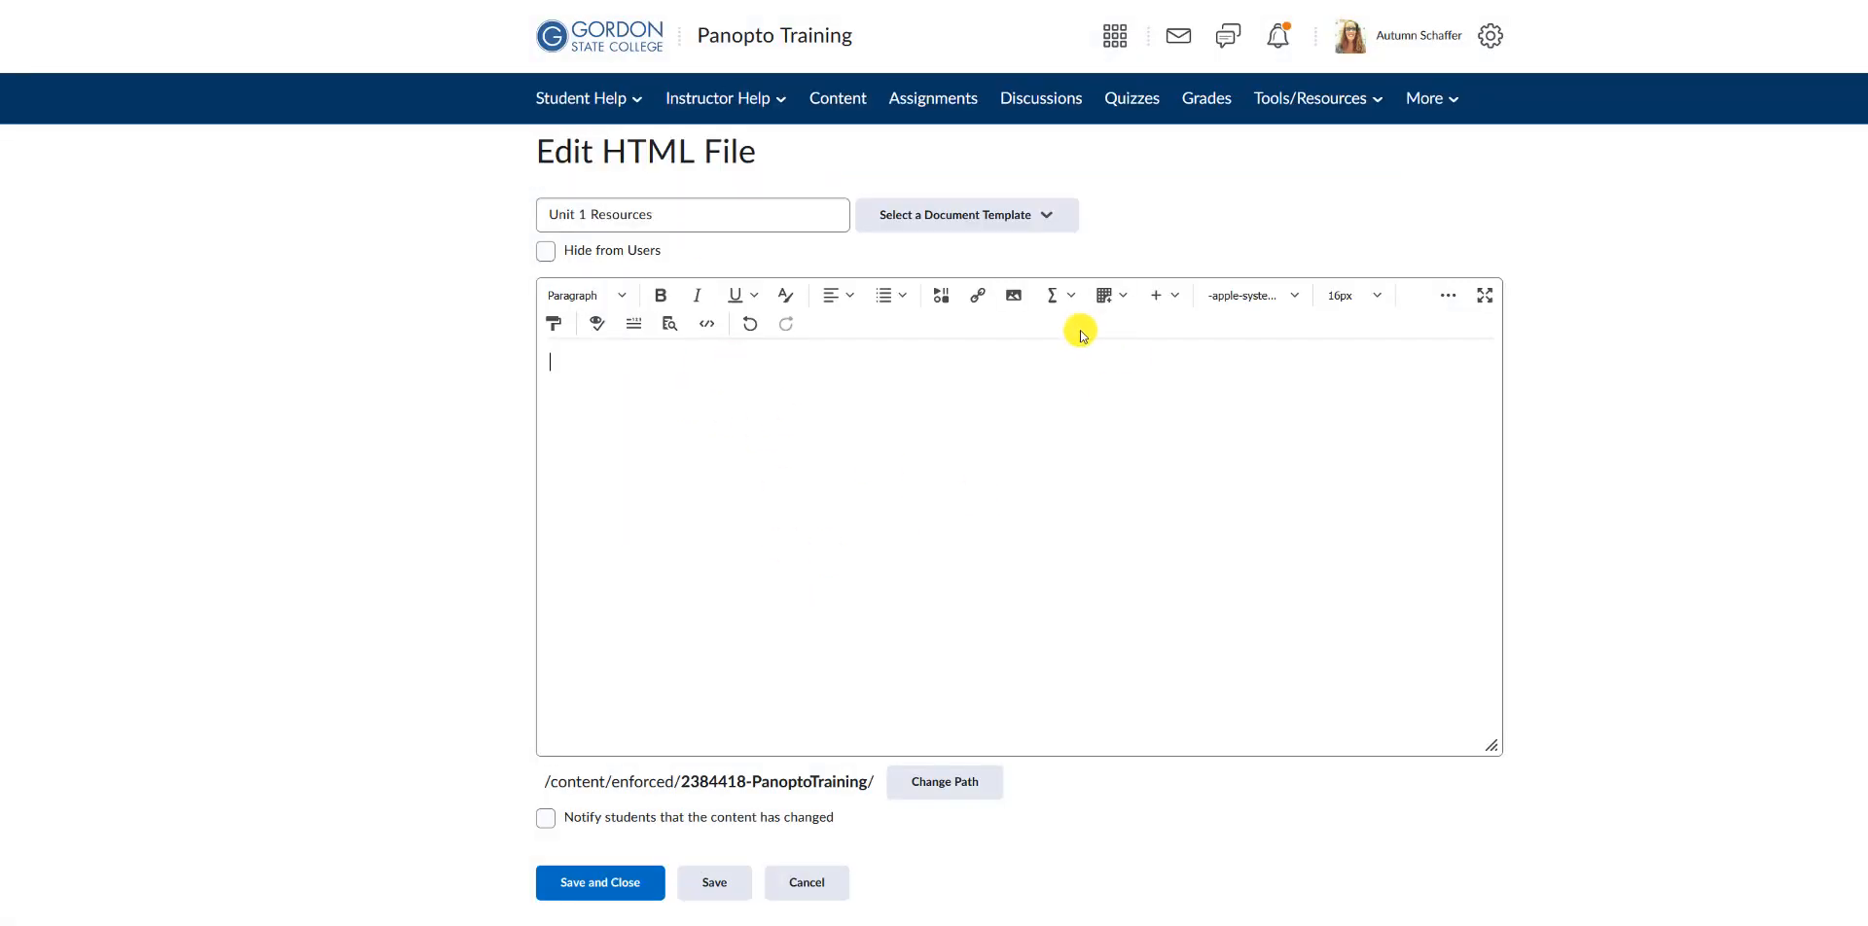
# Insert the YuJa video "Wed Jul 14 2021 3:01:46 PM" into the Unit 1 Resources page, then save and close it.
pyautogui.click(940, 295)
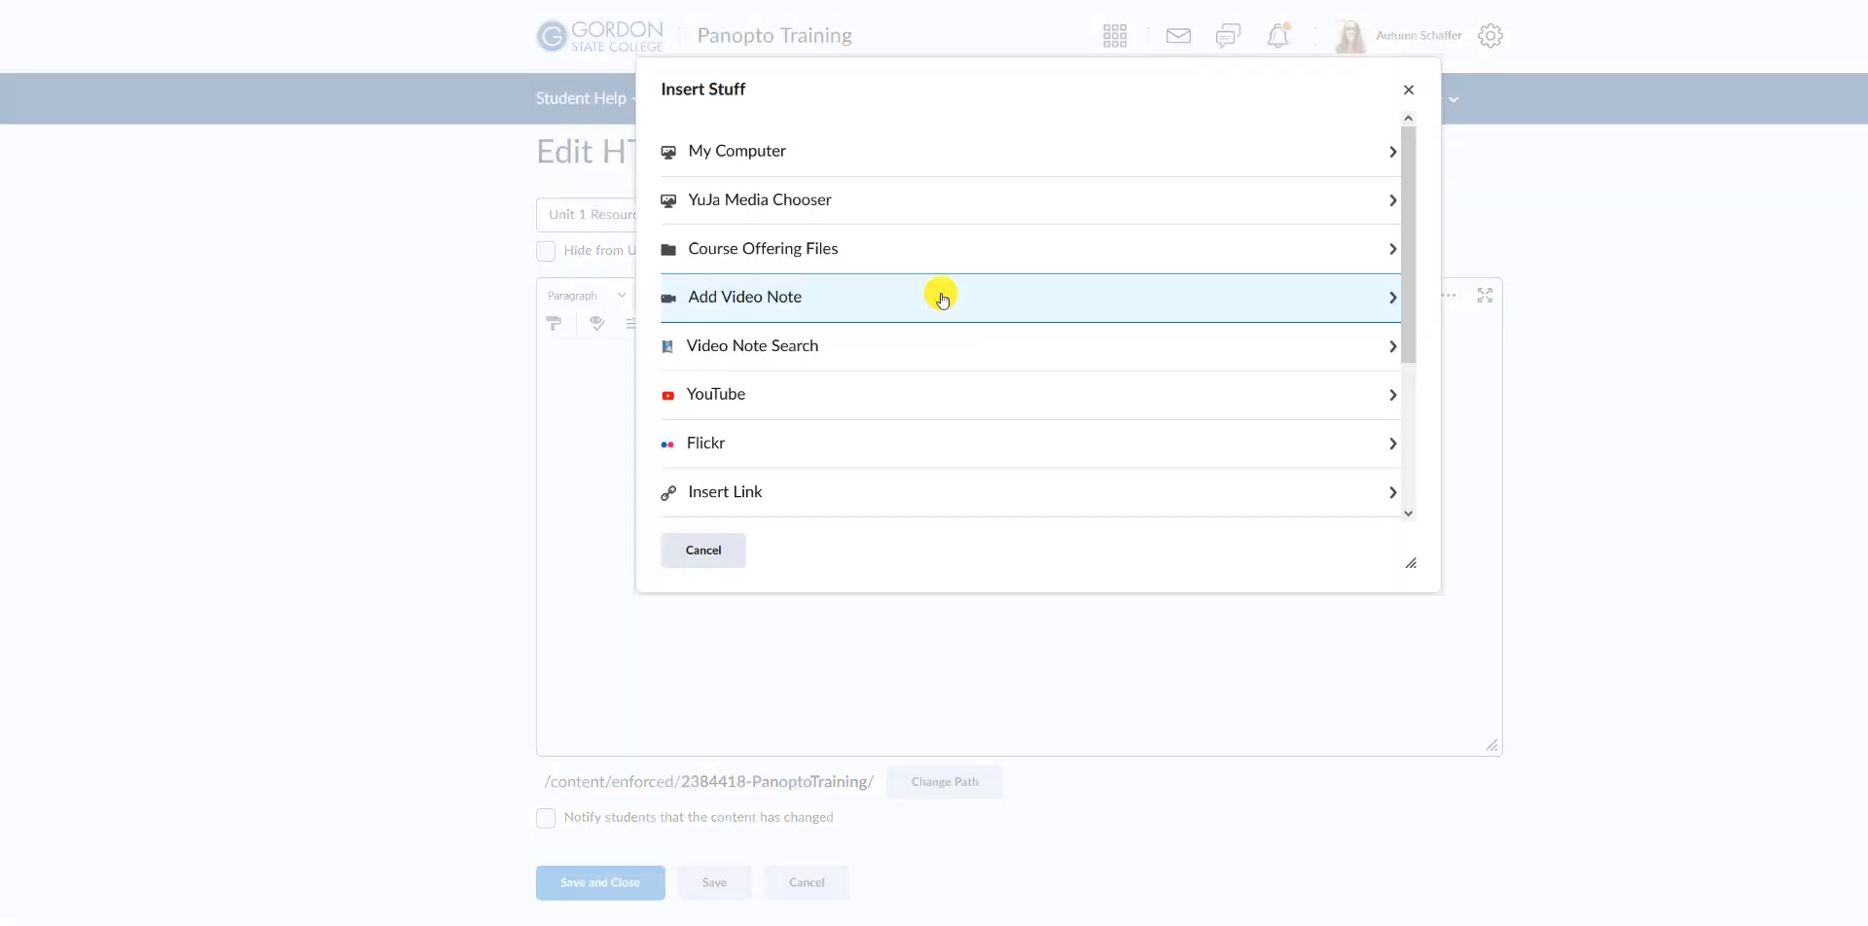
pyautogui.click(833, 200)
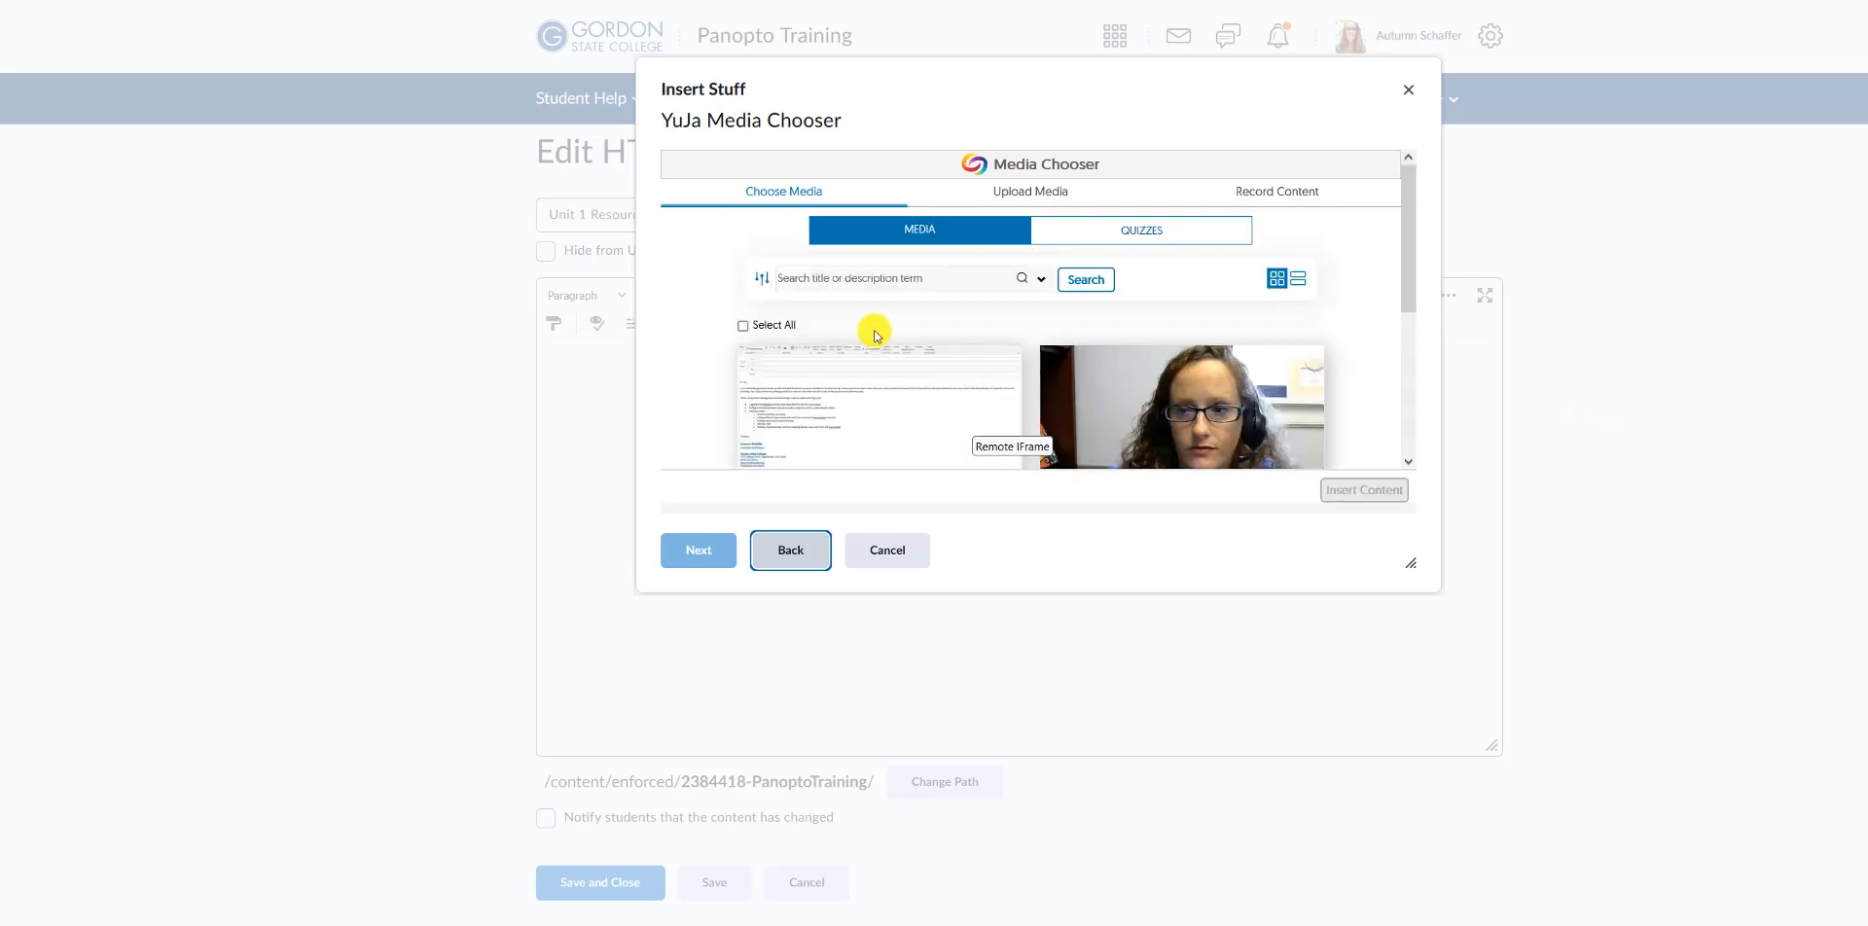
pyautogui.scroll(-3, 1110, 363)
pyautogui.scroll(1, 917, 413)
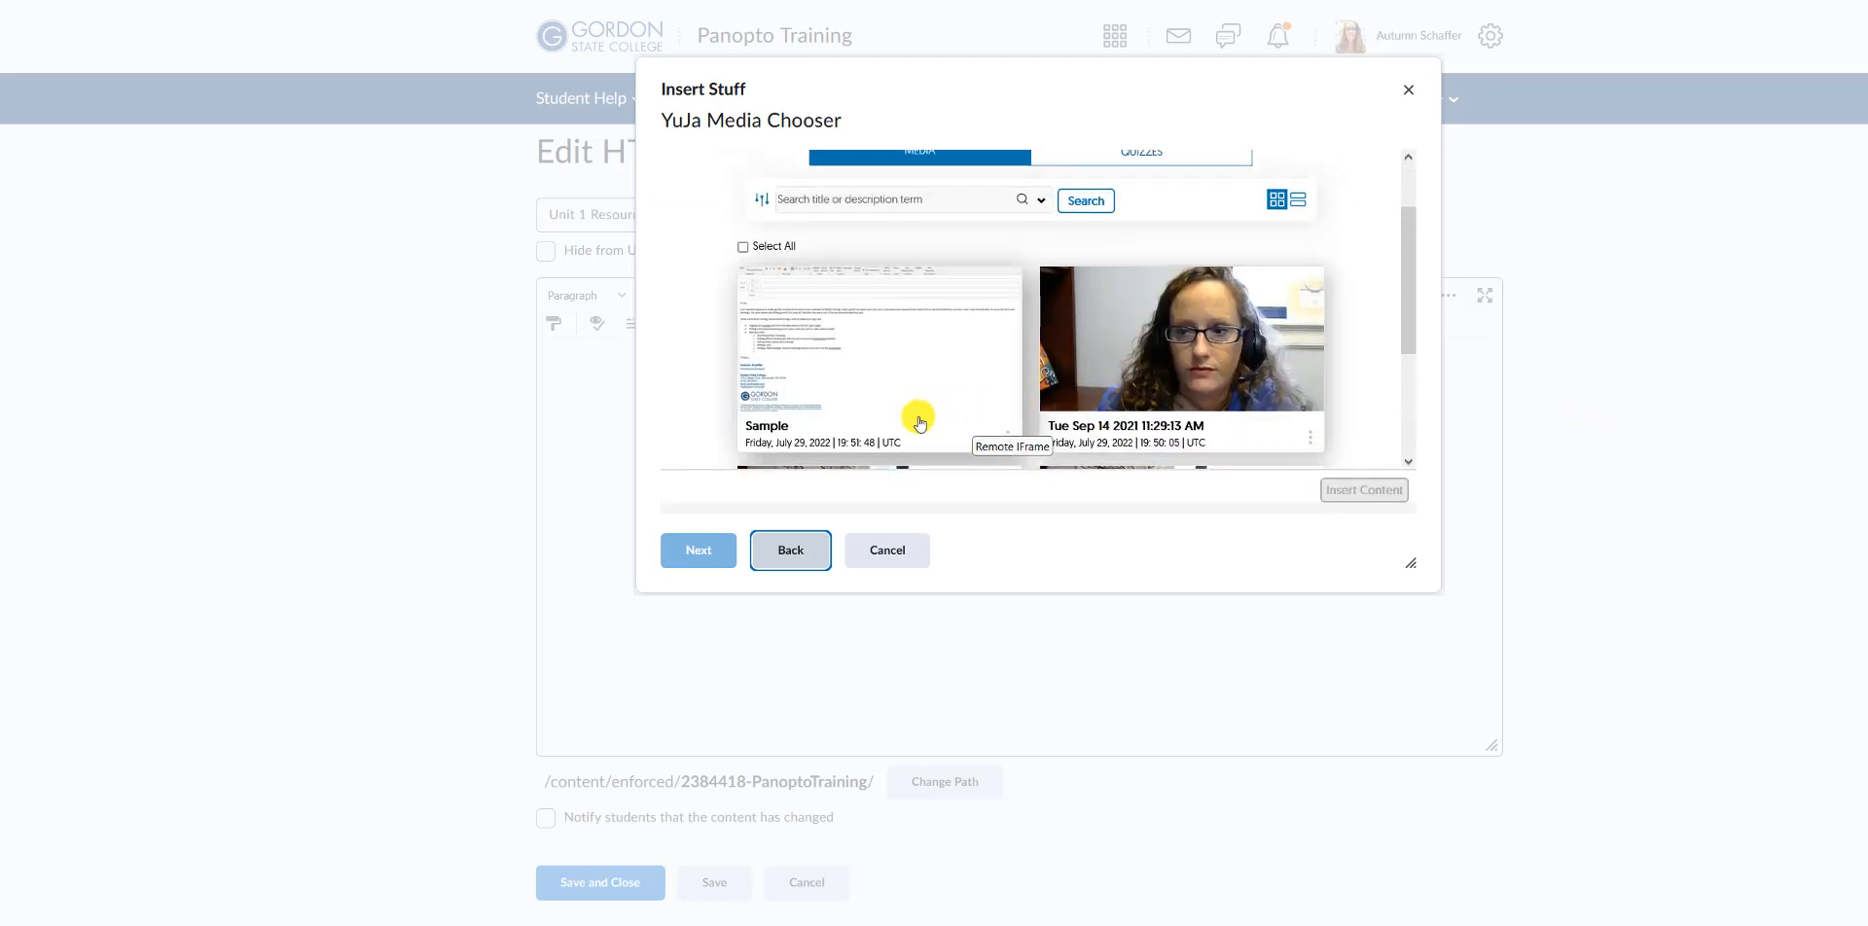
pyautogui.scroll(-3, 917, 412)
pyautogui.click(885, 412)
pyautogui.click(1367, 493)
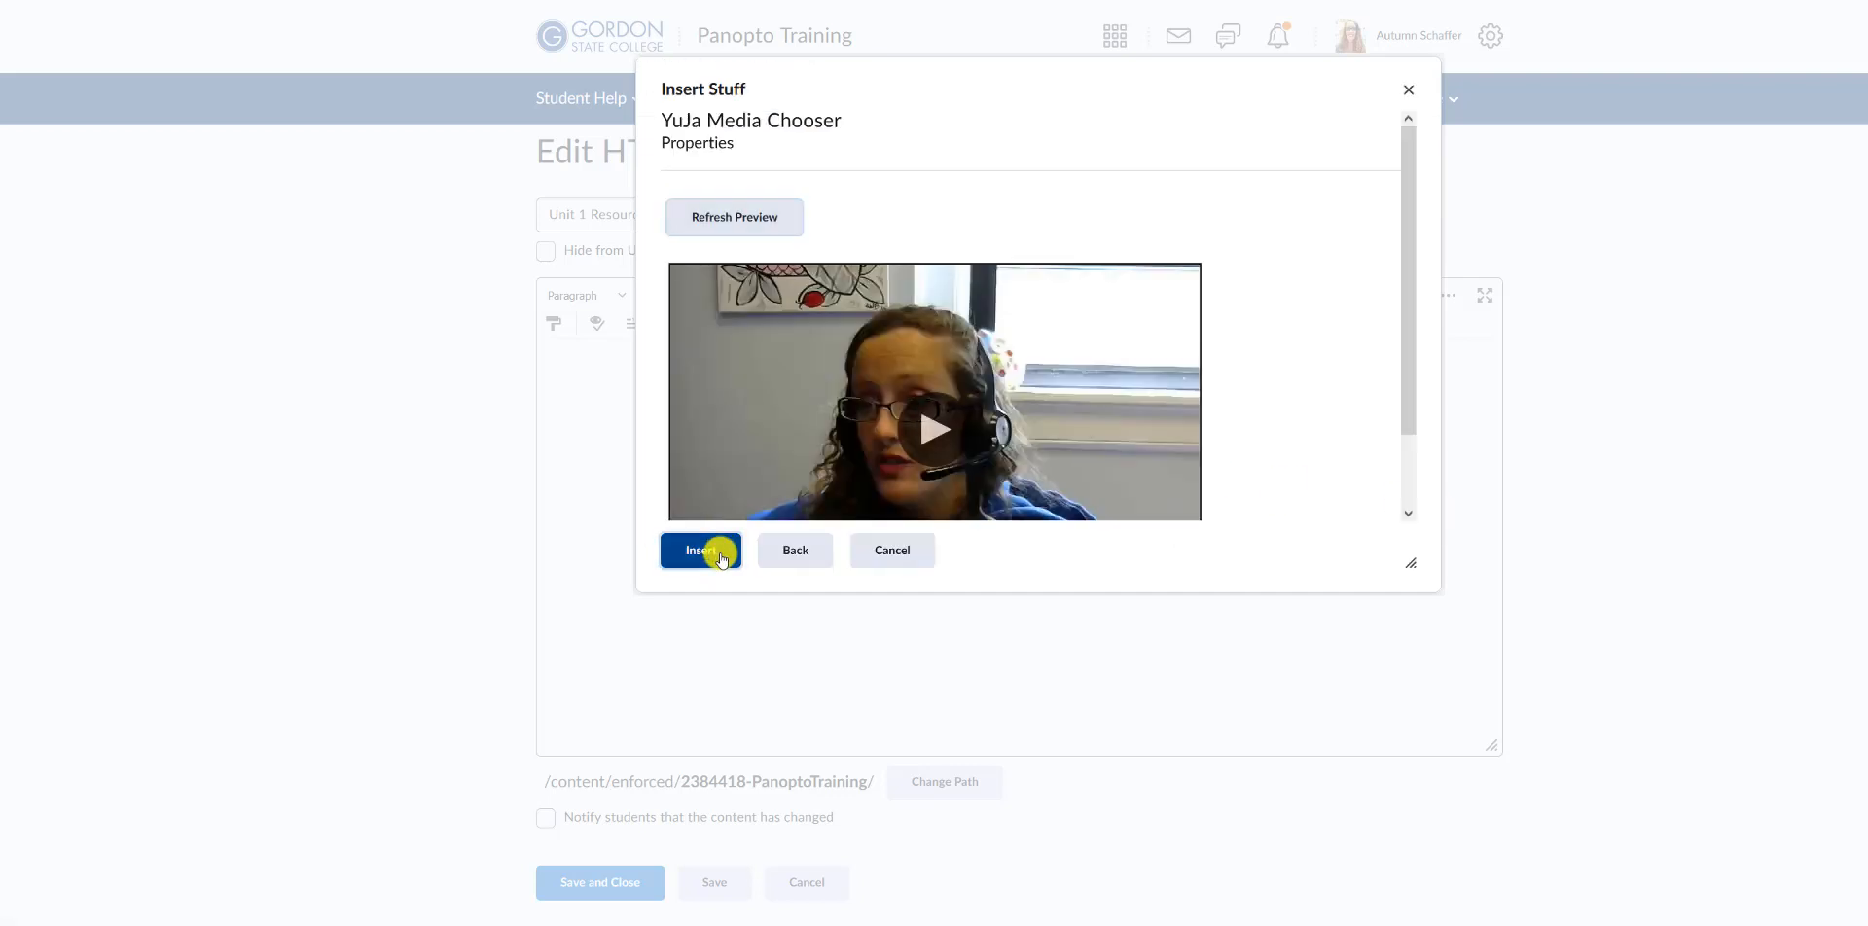
pyautogui.click(718, 547)
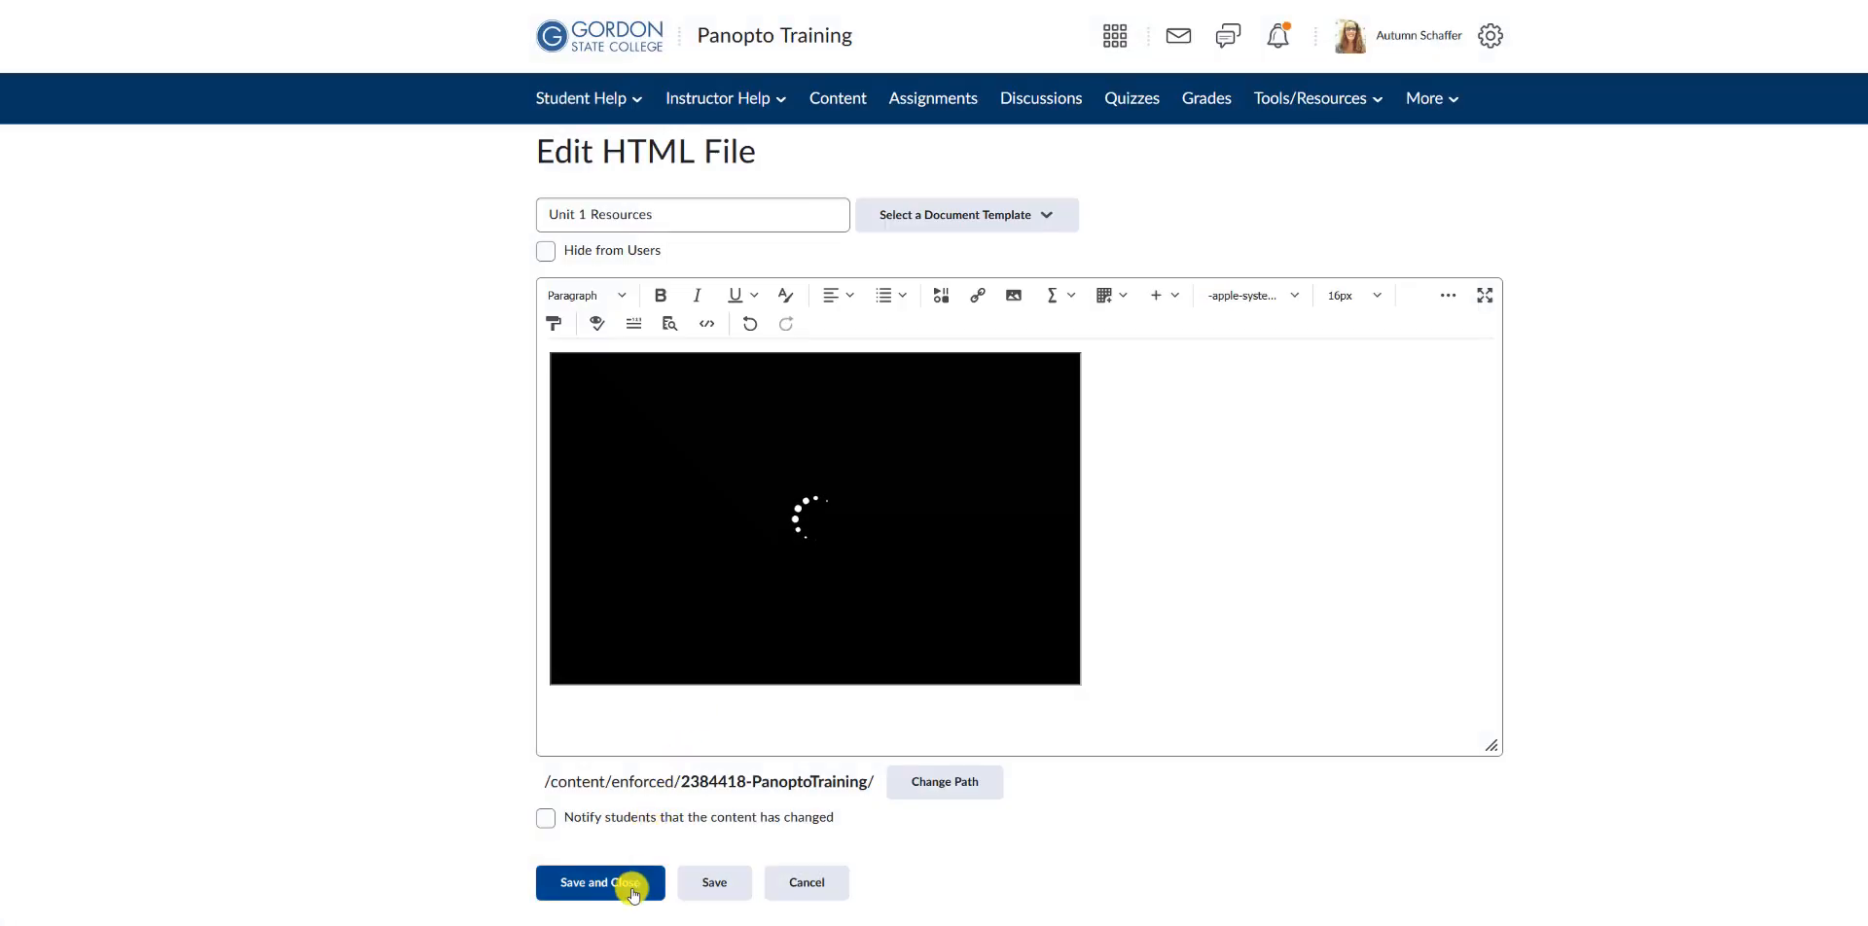
pyautogui.click(632, 886)
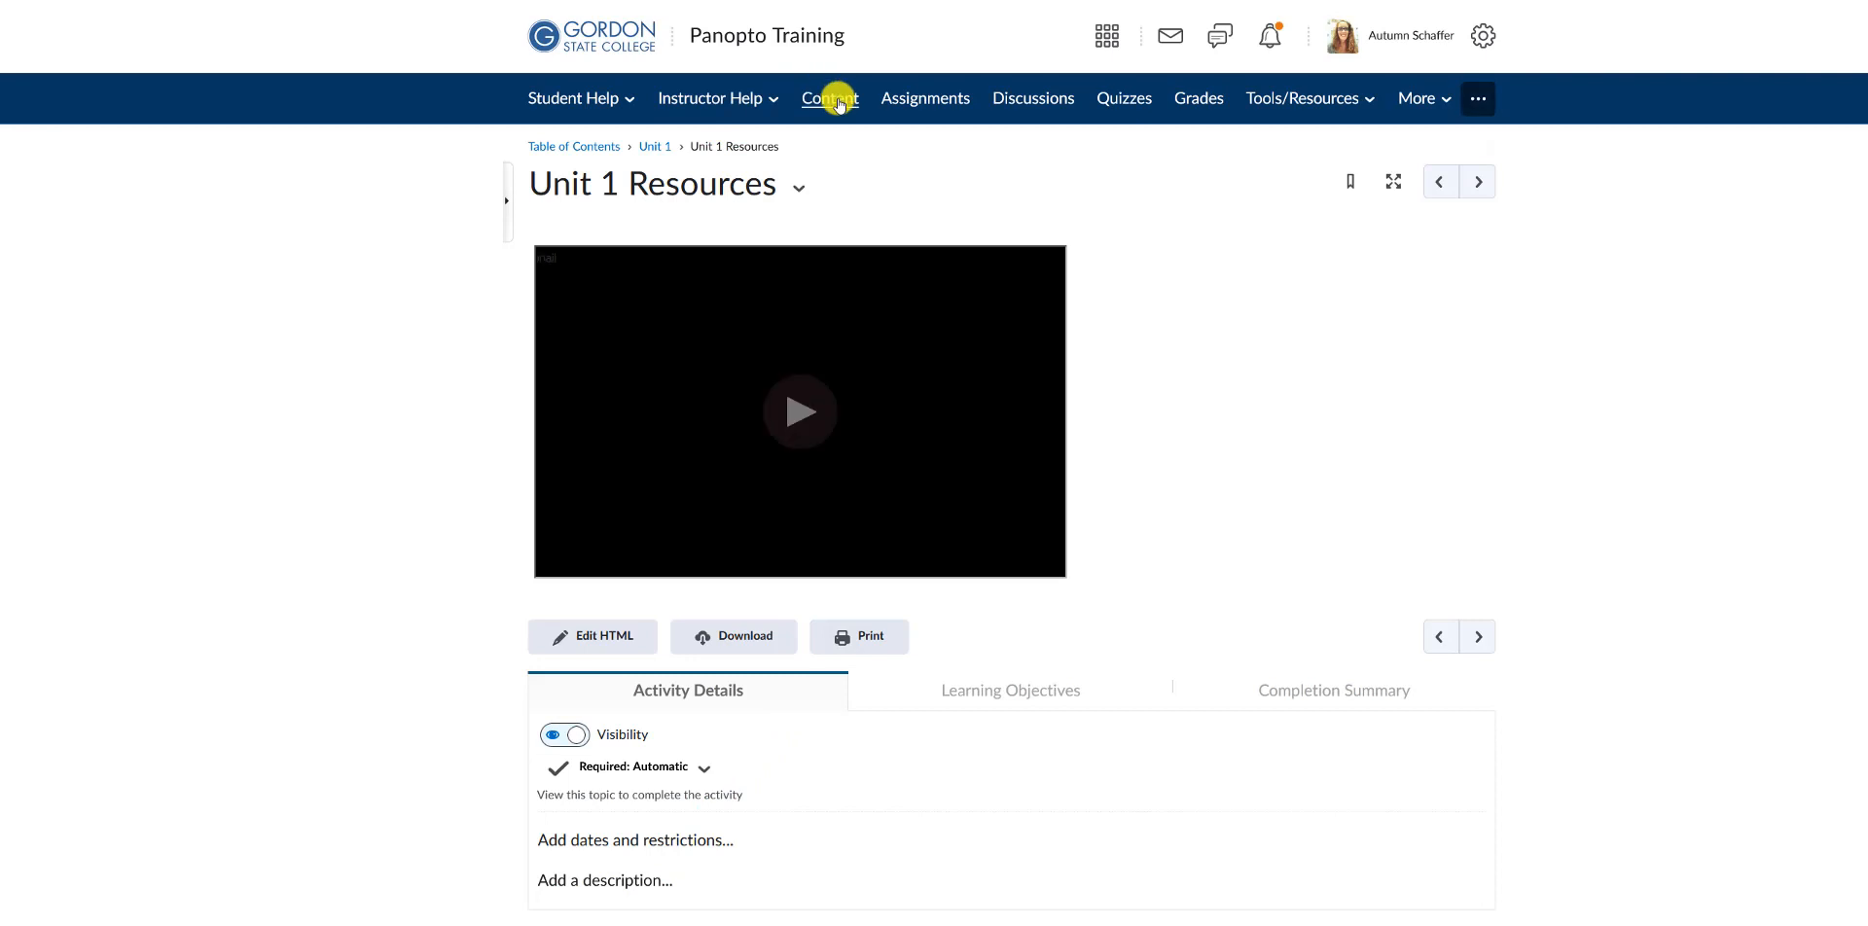
# Return to the Unit 1 module in the course content and check which topics are External Learning Tool items.
pyautogui.click(839, 101)
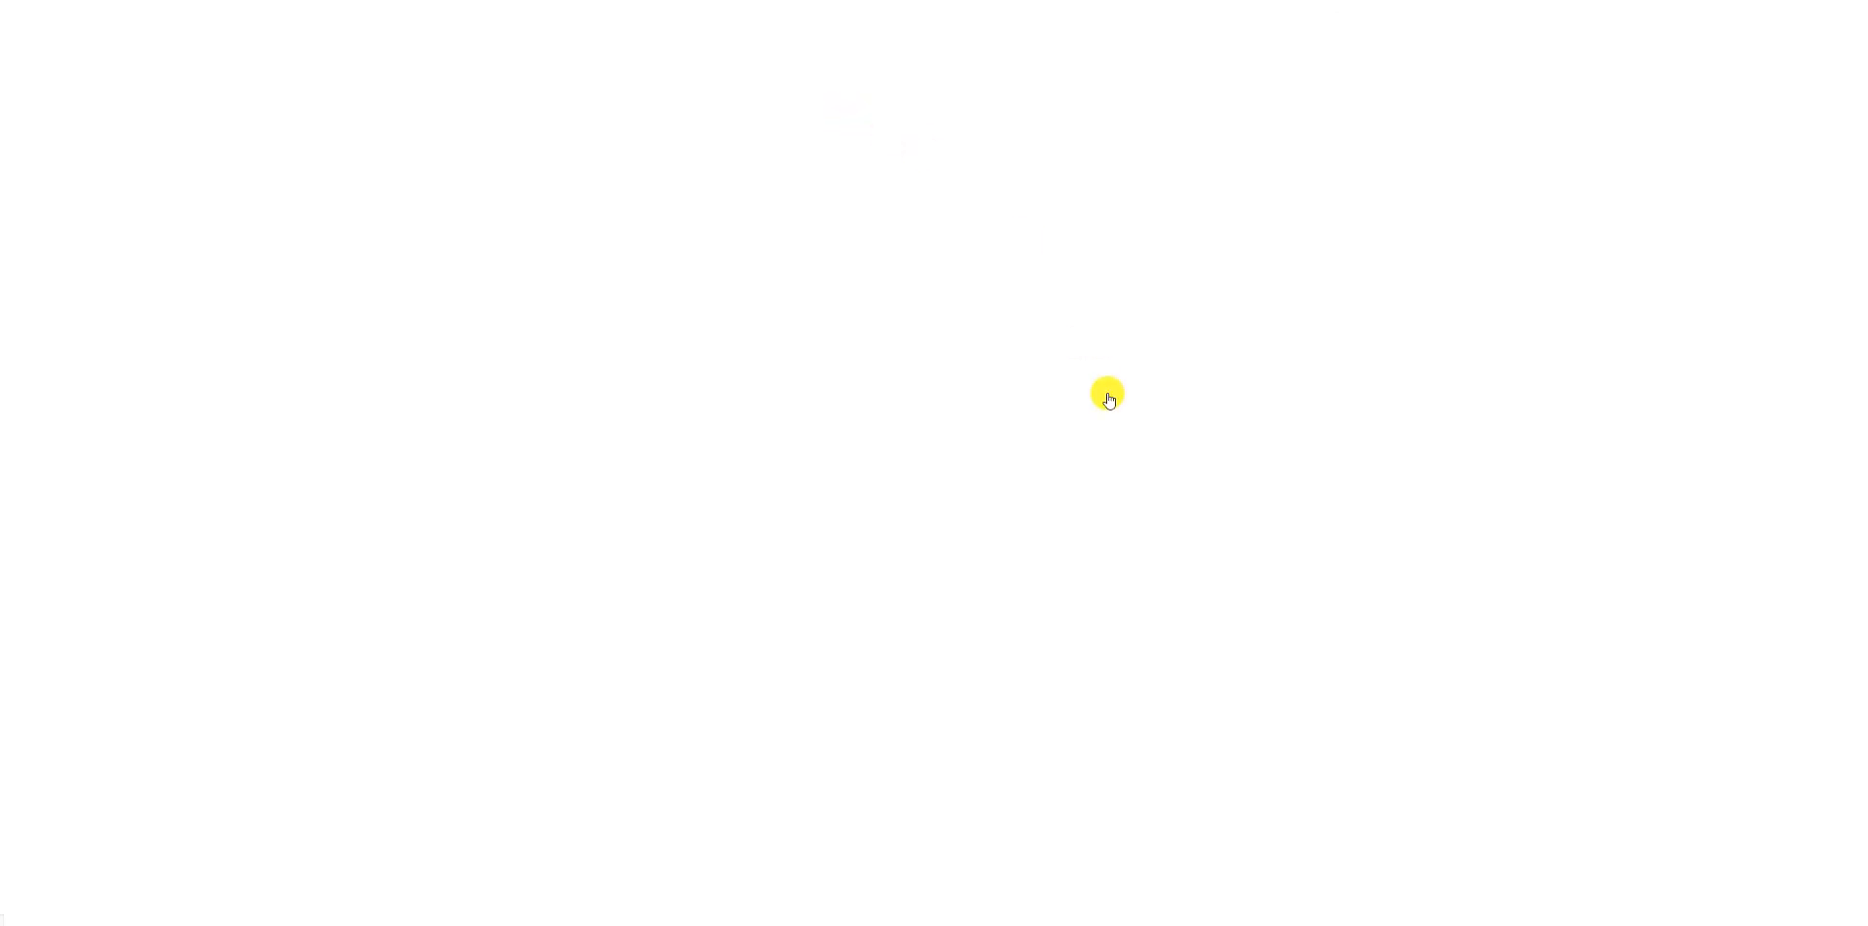
pyautogui.scroll(-1, 1103, 394)
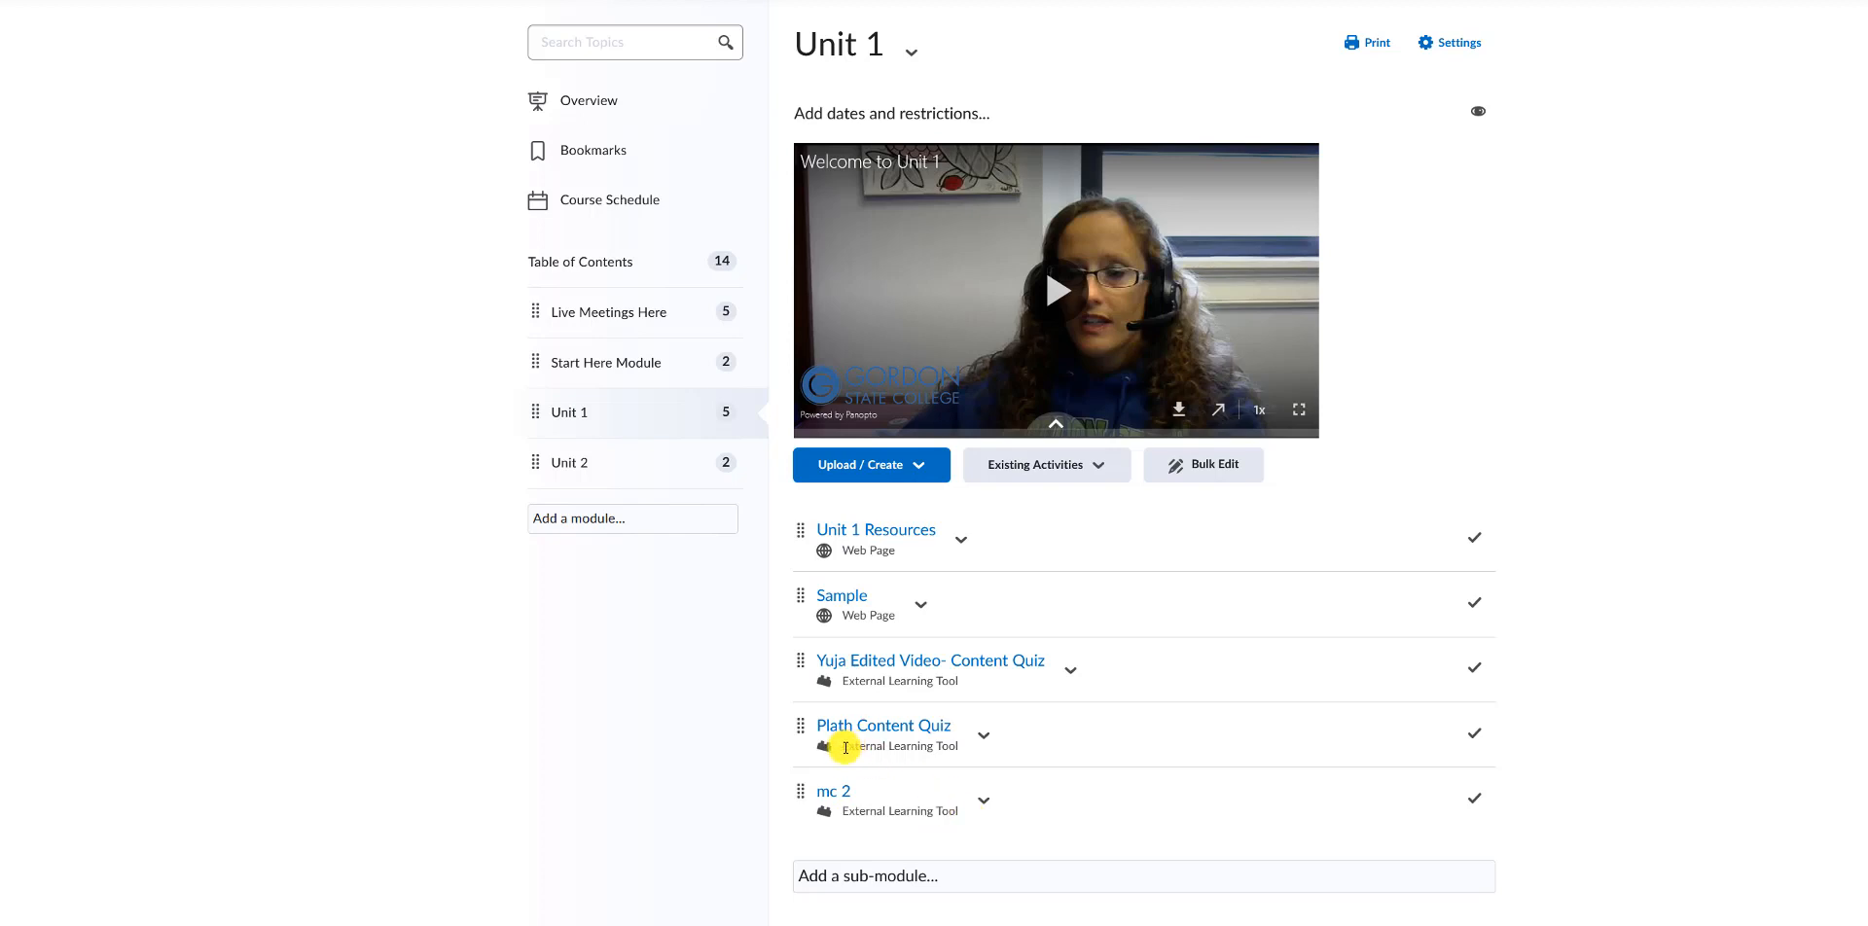
pyautogui.moveTo(841, 746); pyautogui.dragTo(944, 745)
pyautogui.moveTo(843, 682); pyautogui.dragTo(960, 690)
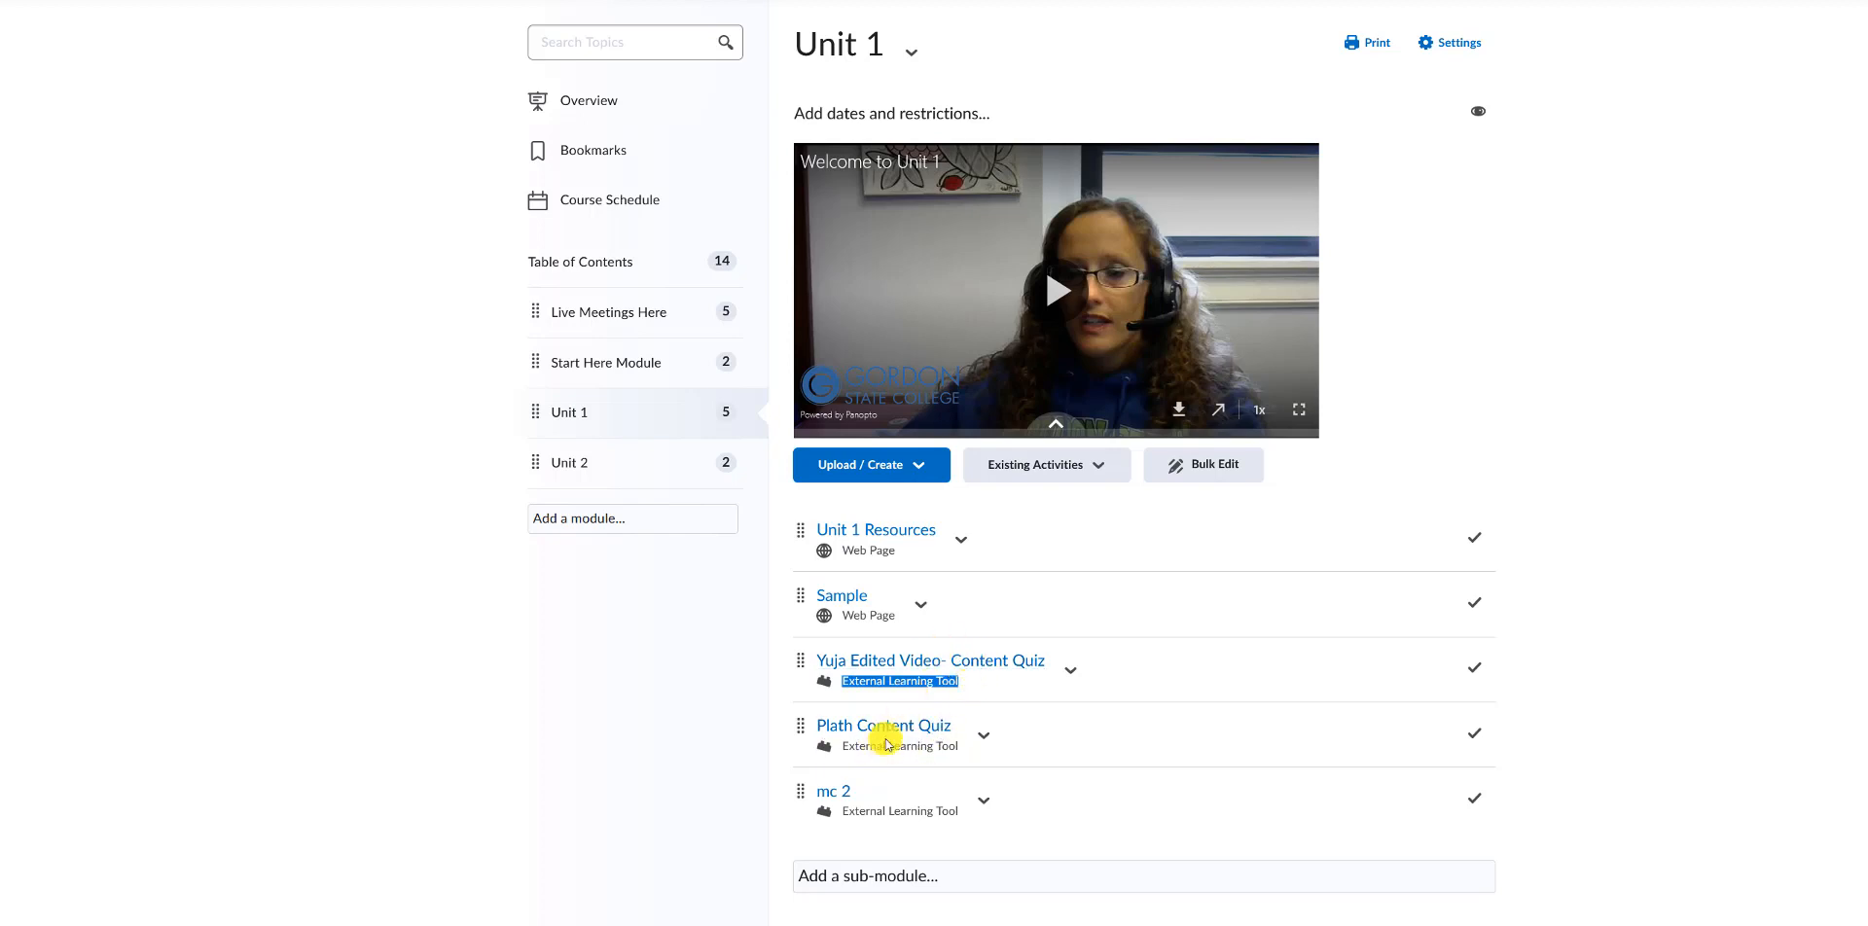
pyautogui.click(986, 806)
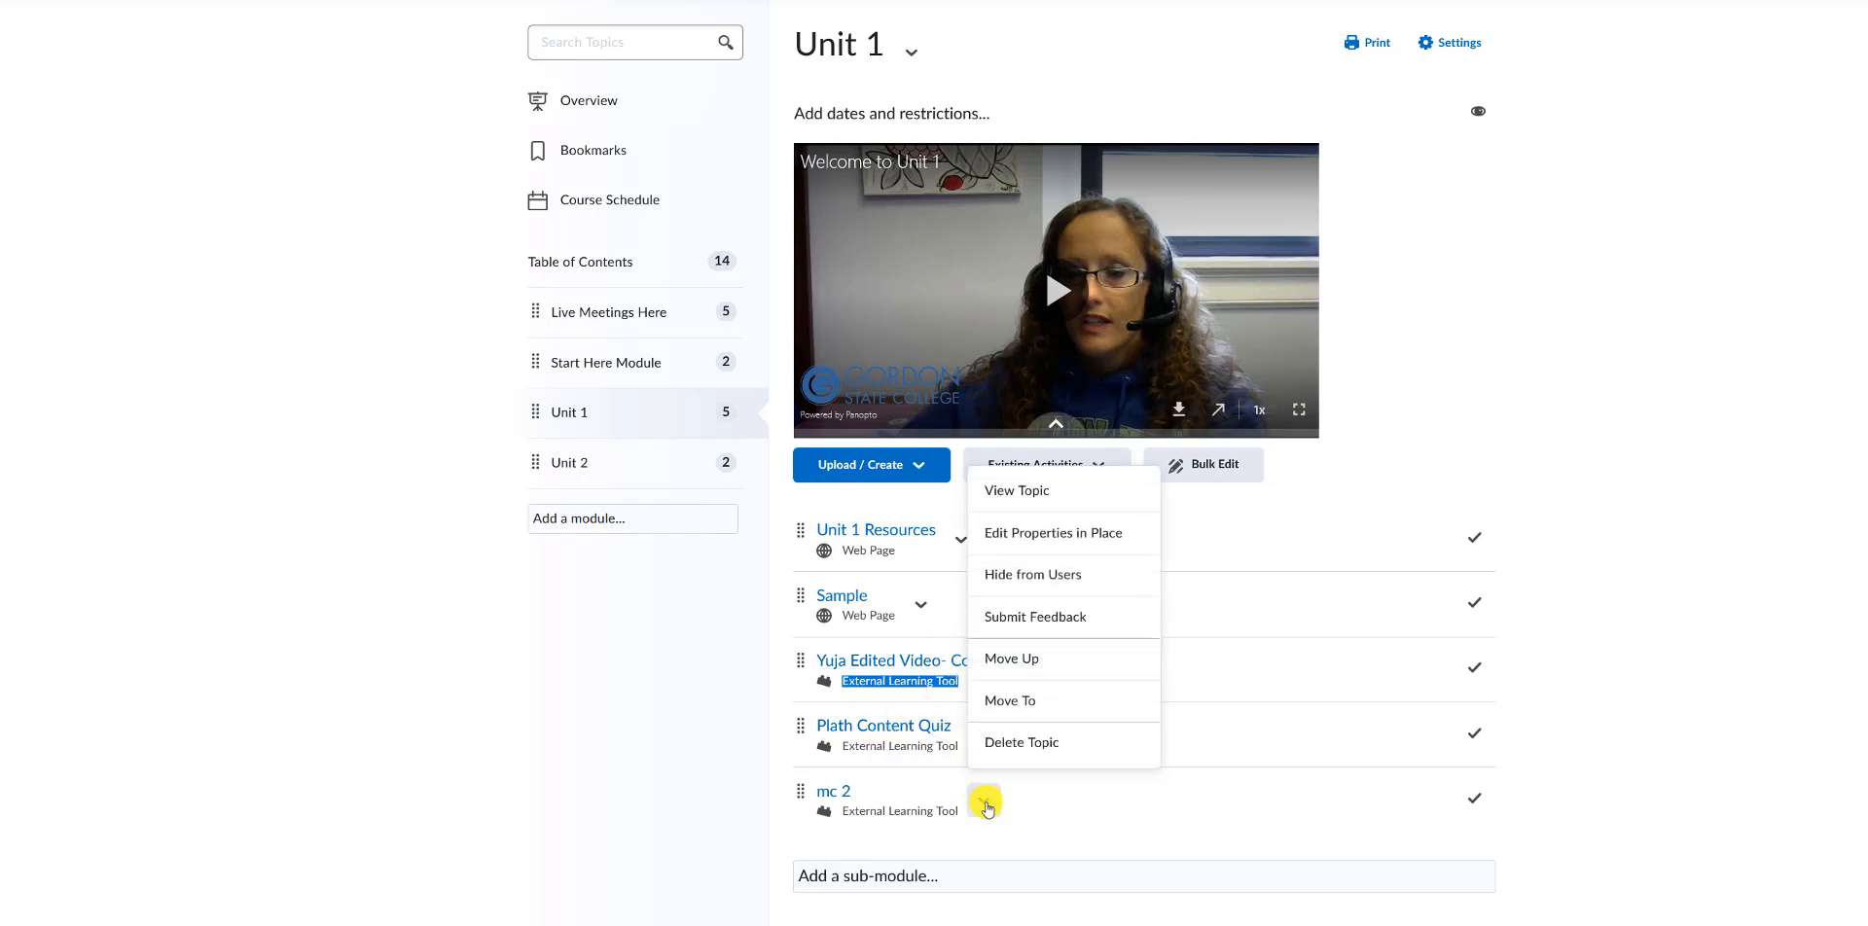
pyautogui.click(1028, 744)
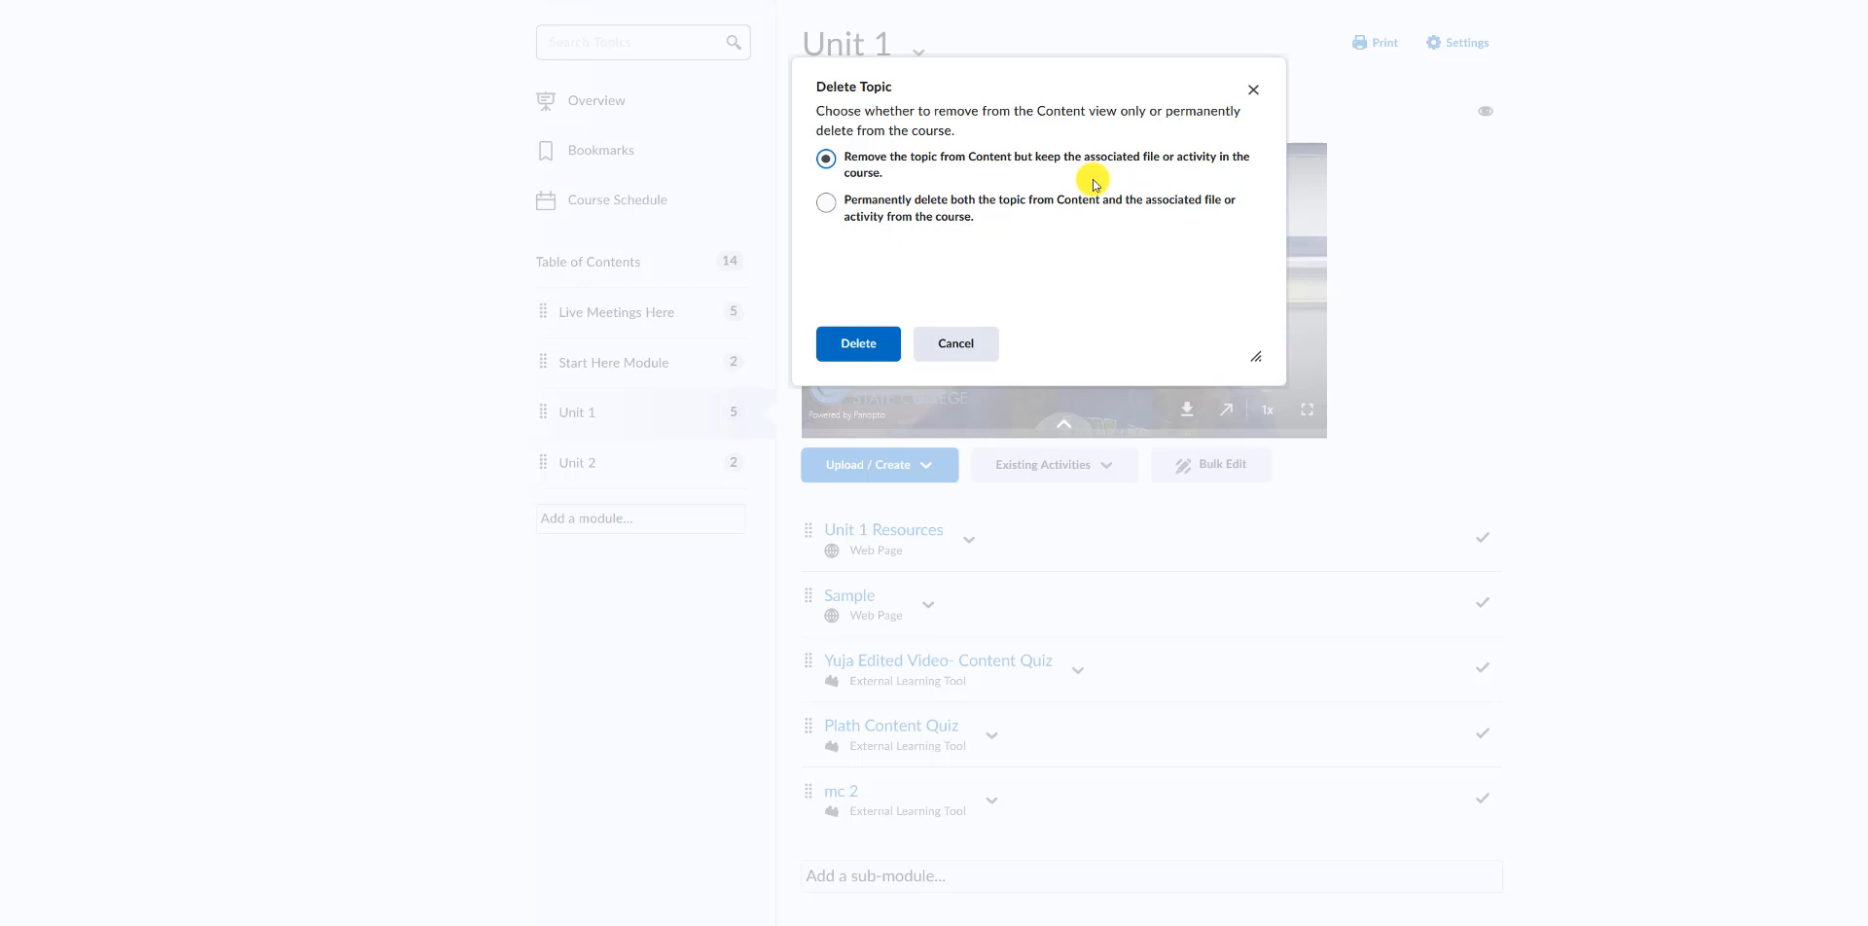
pyautogui.click(978, 202)
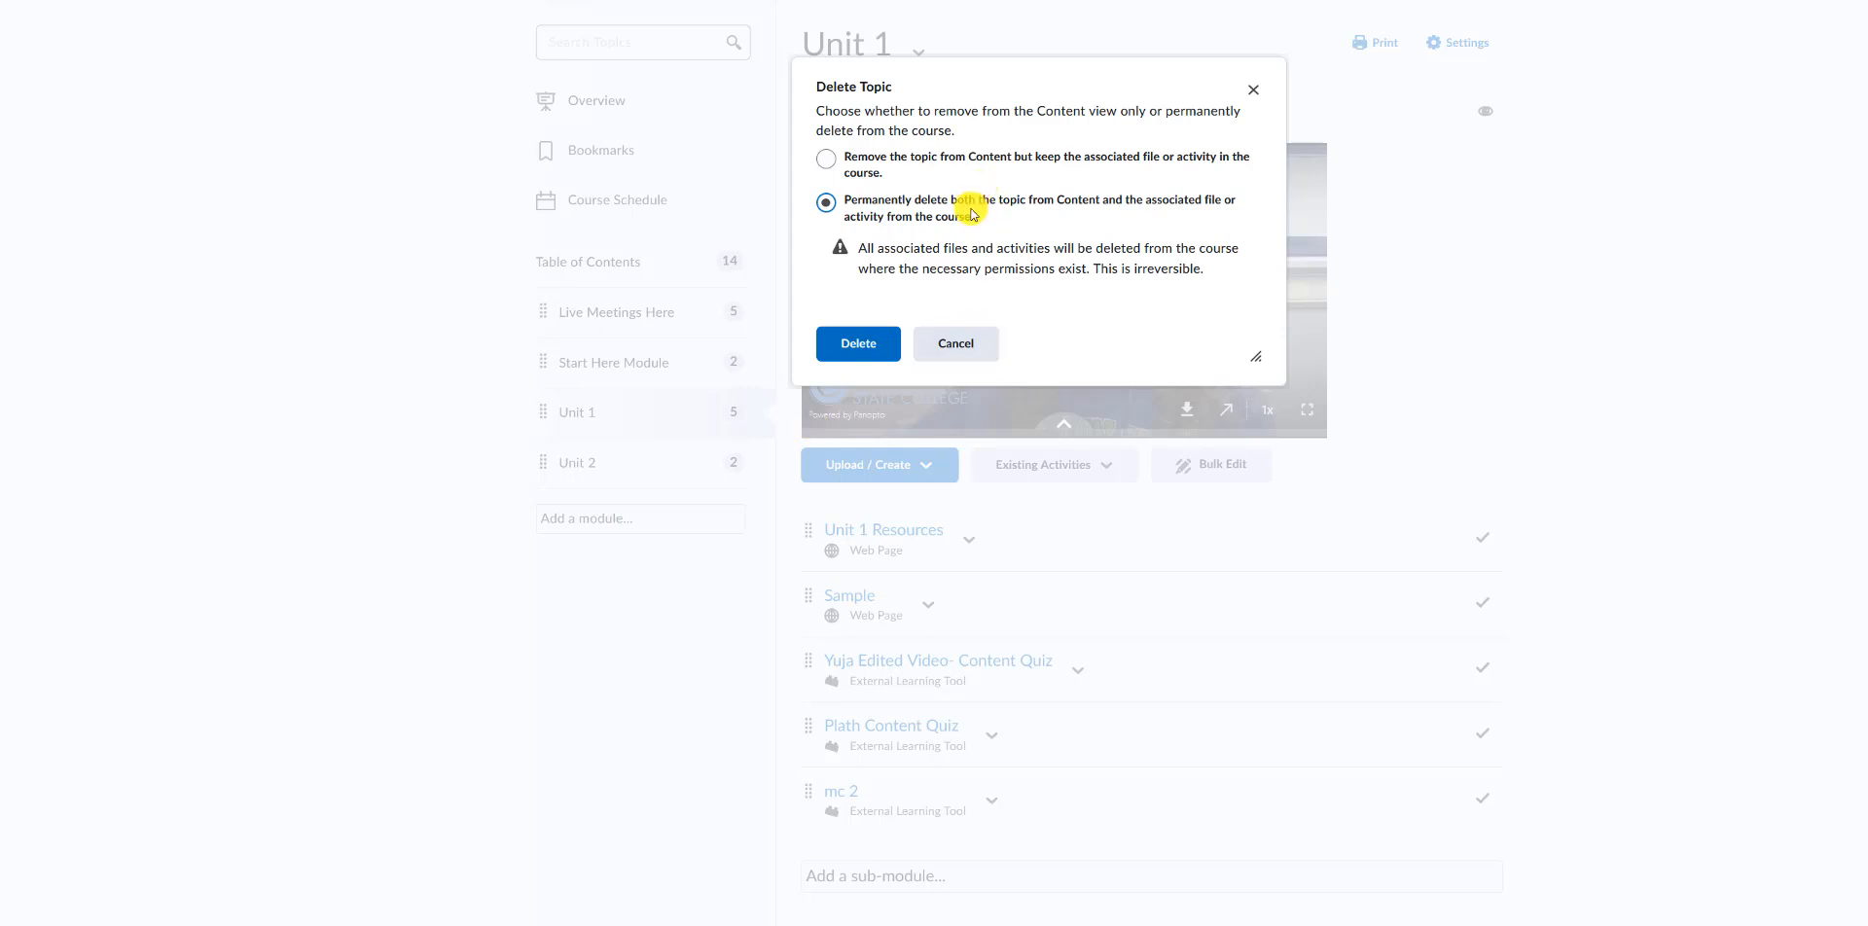
pyautogui.click(942, 347)
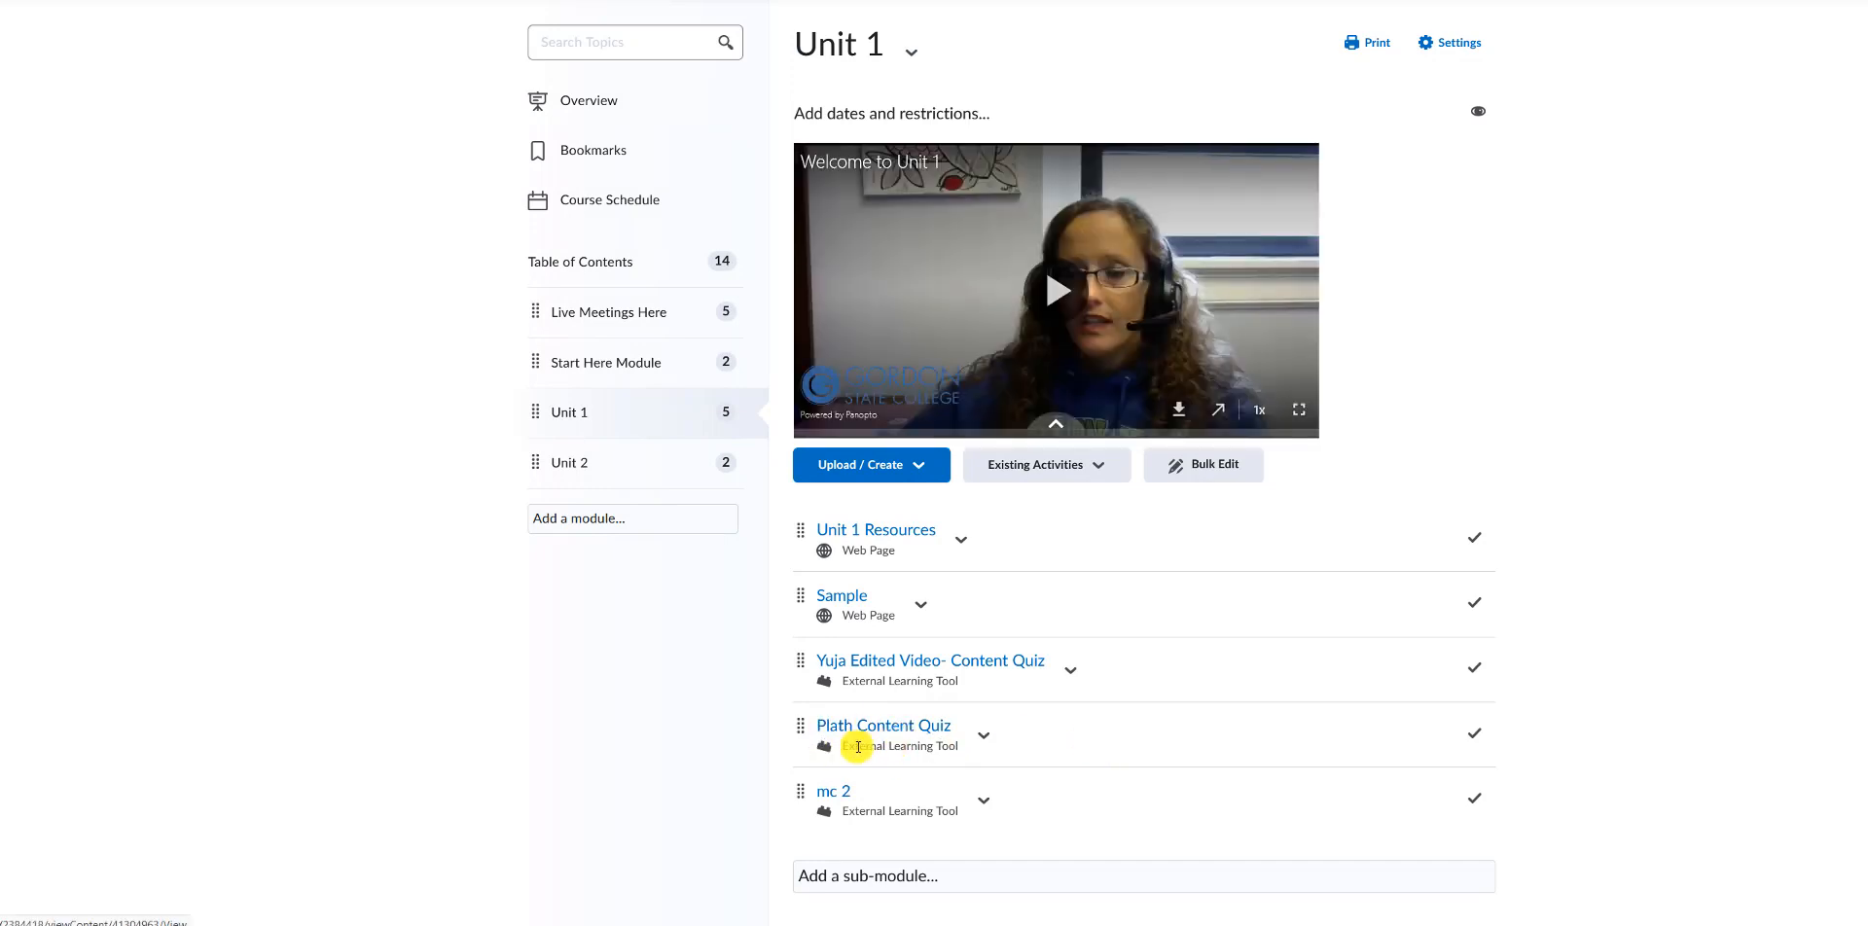
# Open the course's grade item management list and check the association of the Plath Content Quiz grade item.
pyautogui.moveTo(845, 747); pyautogui.dragTo(919, 751)
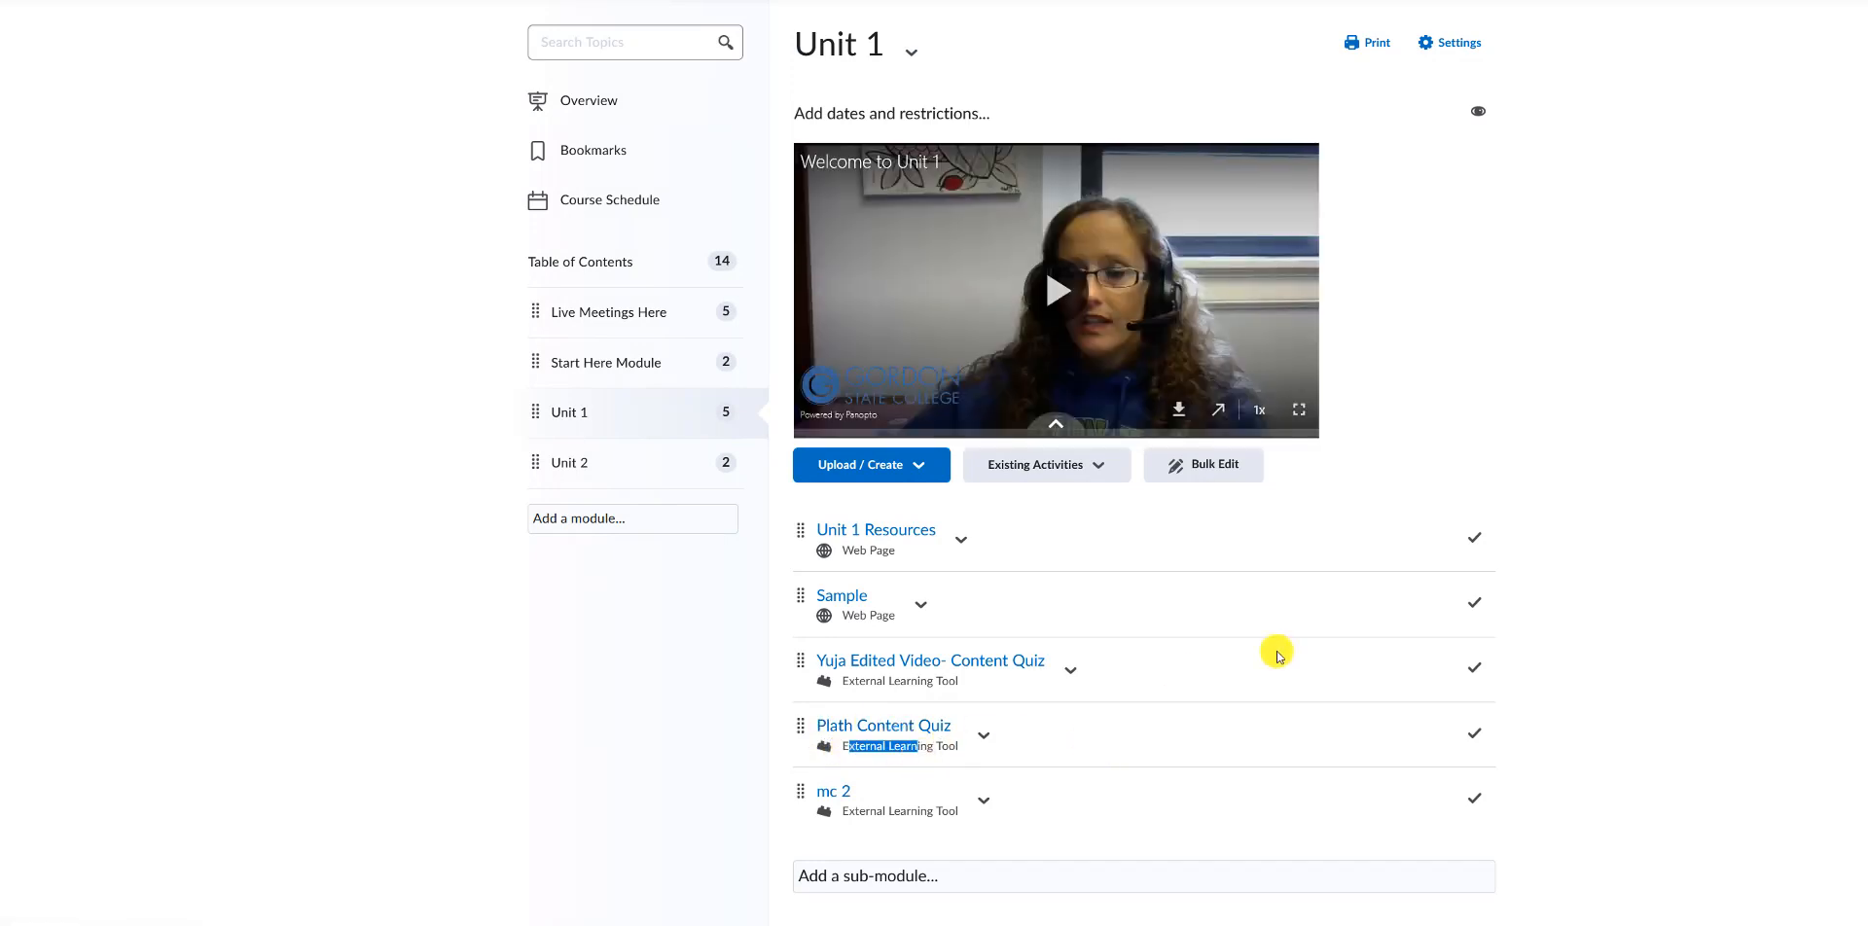
pyautogui.scroll(2, 1276, 651)
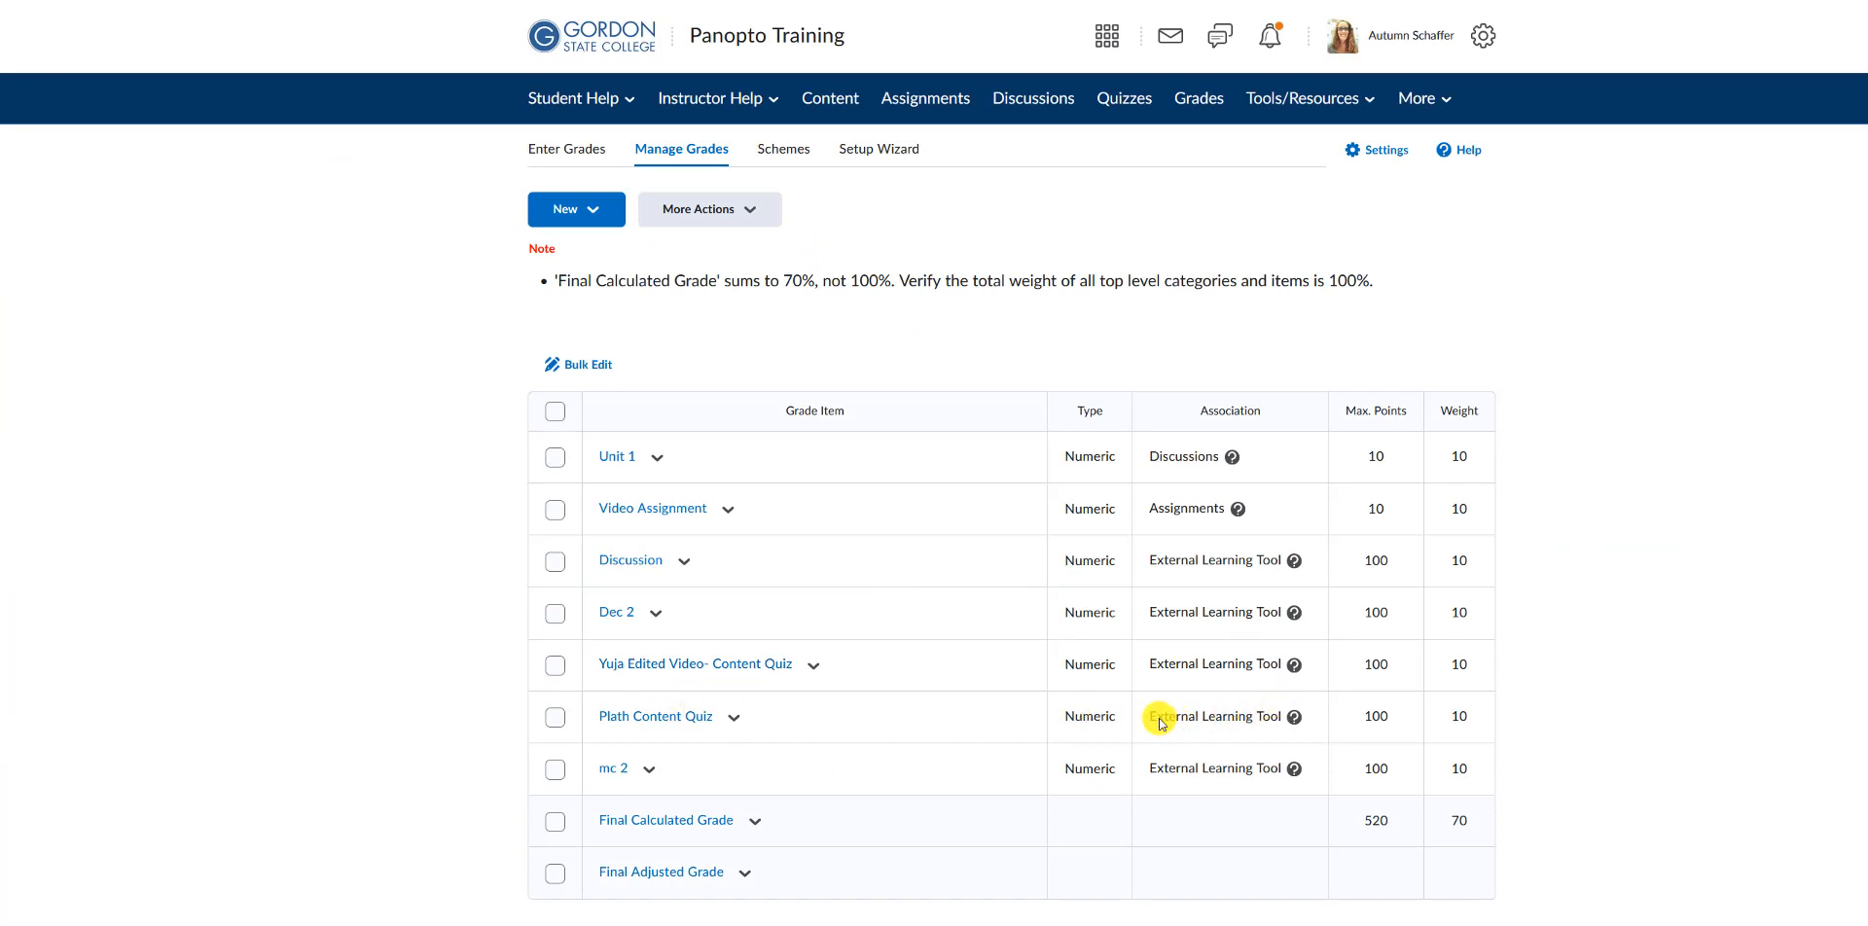
pyautogui.moveTo(1158, 717); pyautogui.dragTo(1285, 723)
pyautogui.click(1292, 724)
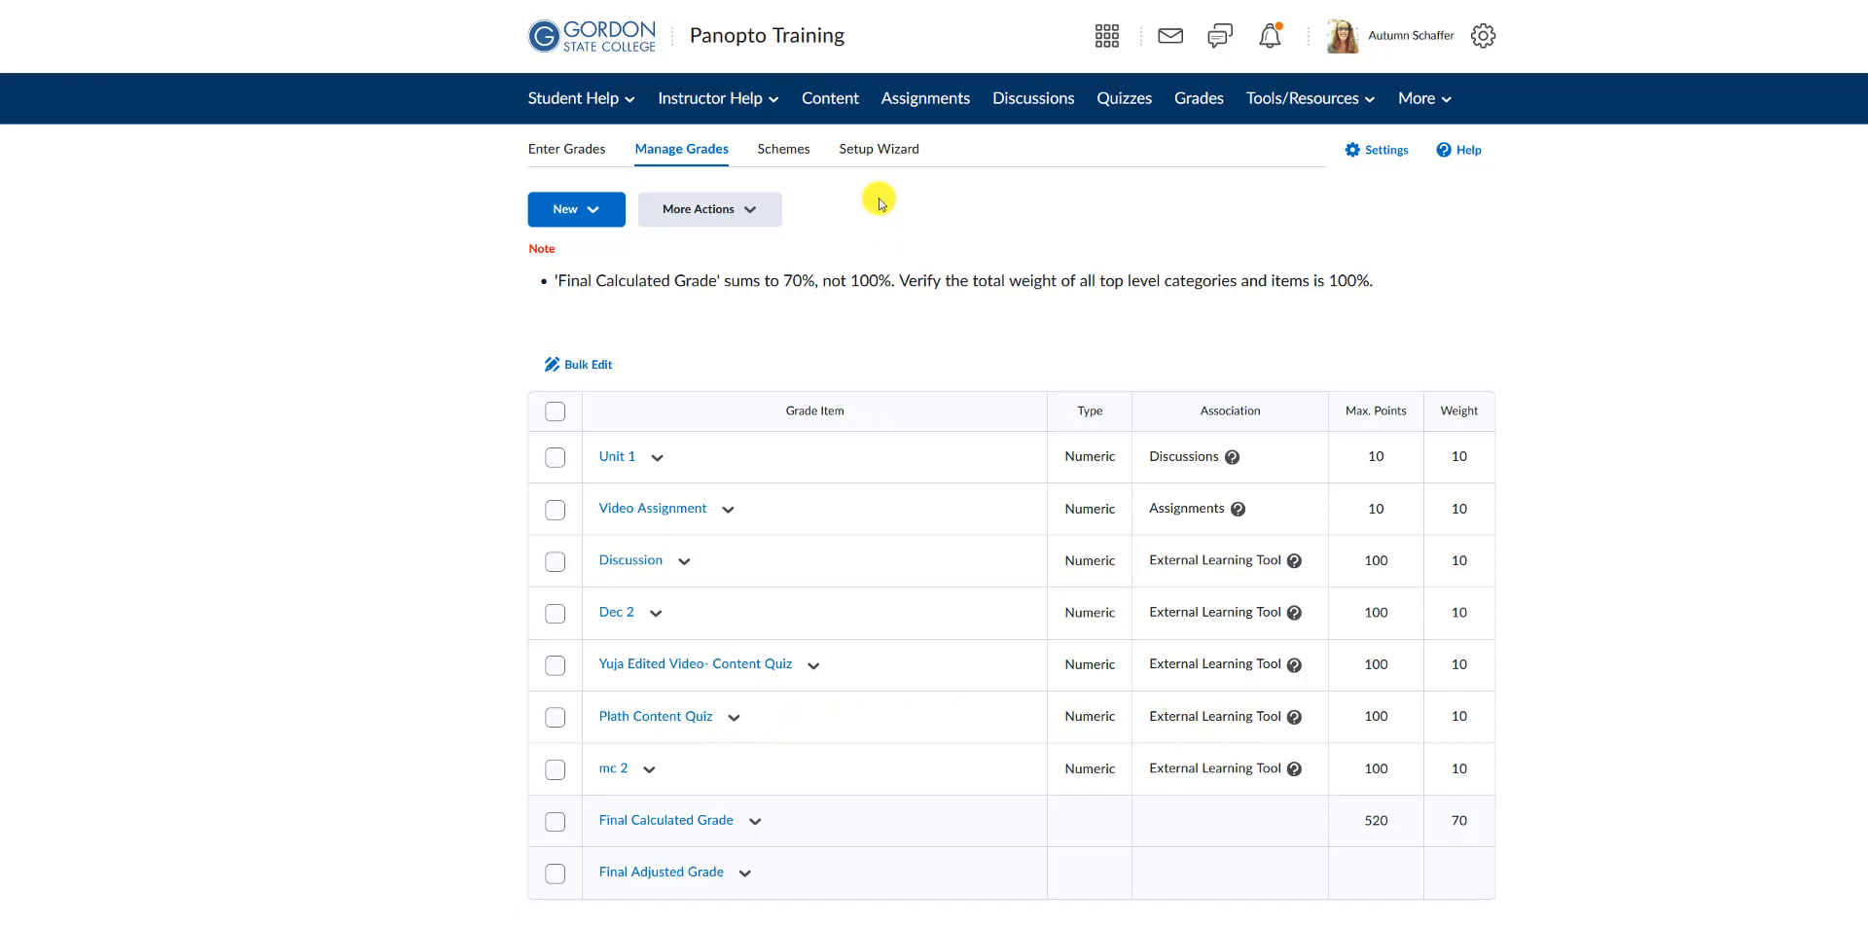
# Permanently delete the mc 2 topic and its associated activity from the Unit 1 content.
pyautogui.click(830, 106)
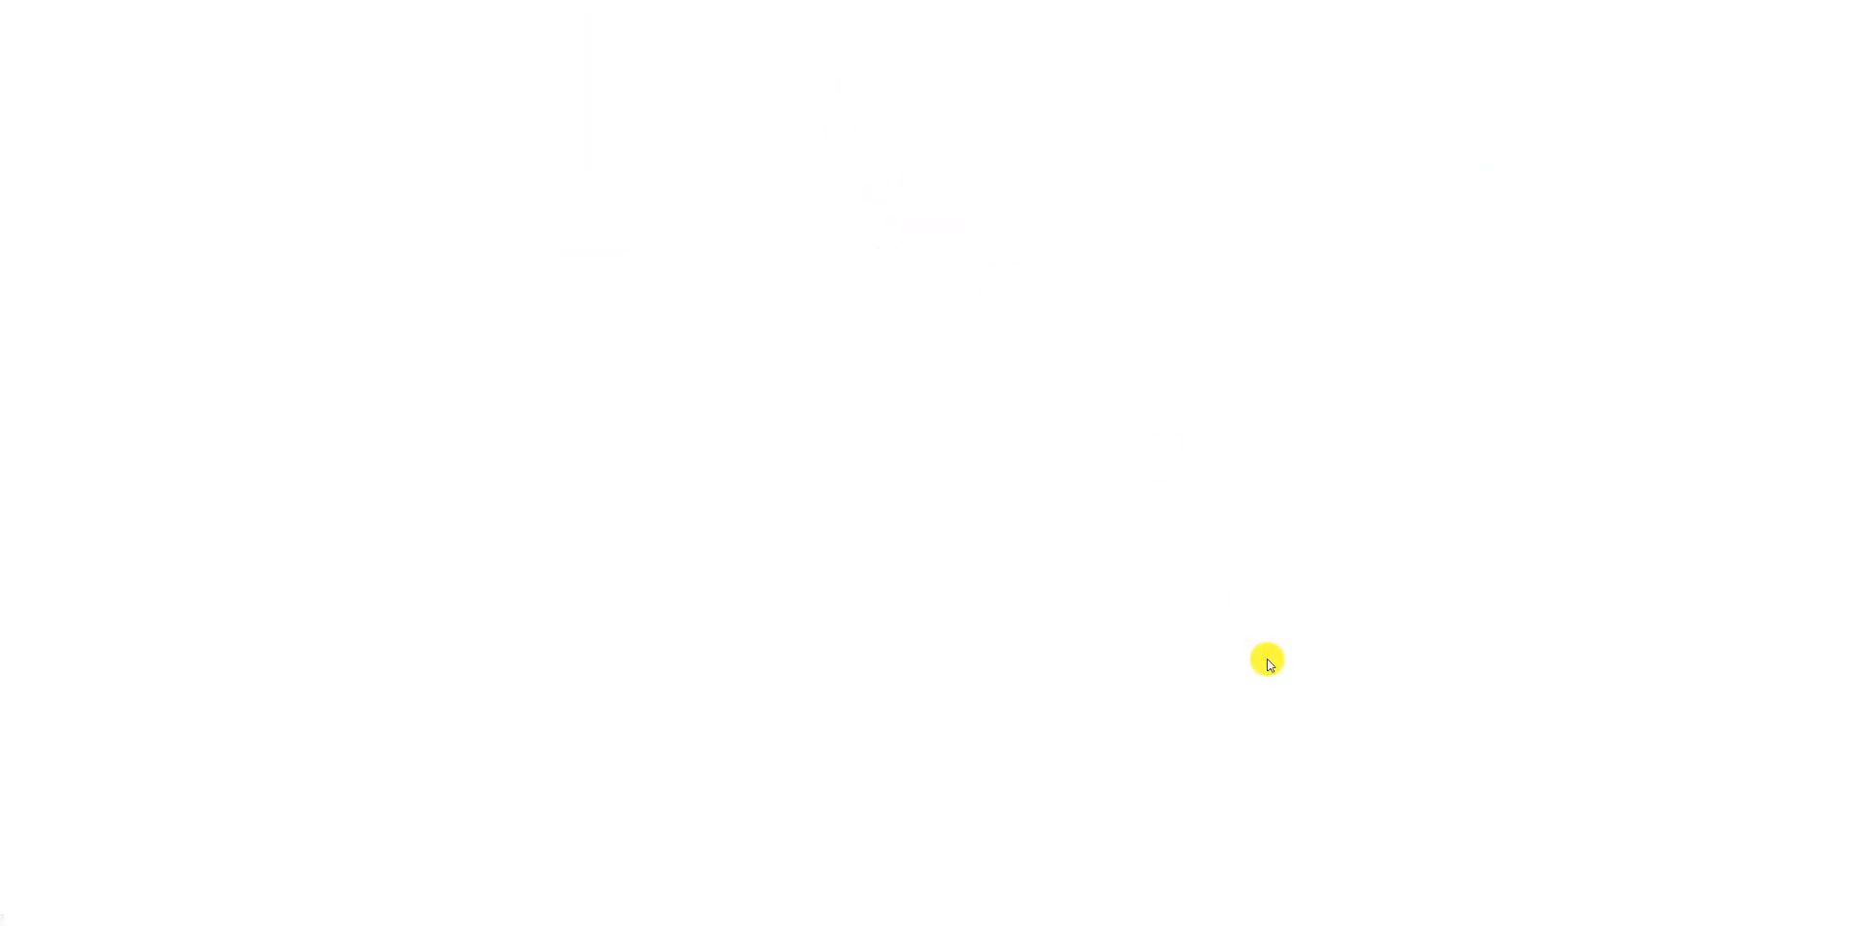
pyautogui.scroll(-1, 1031, 626)
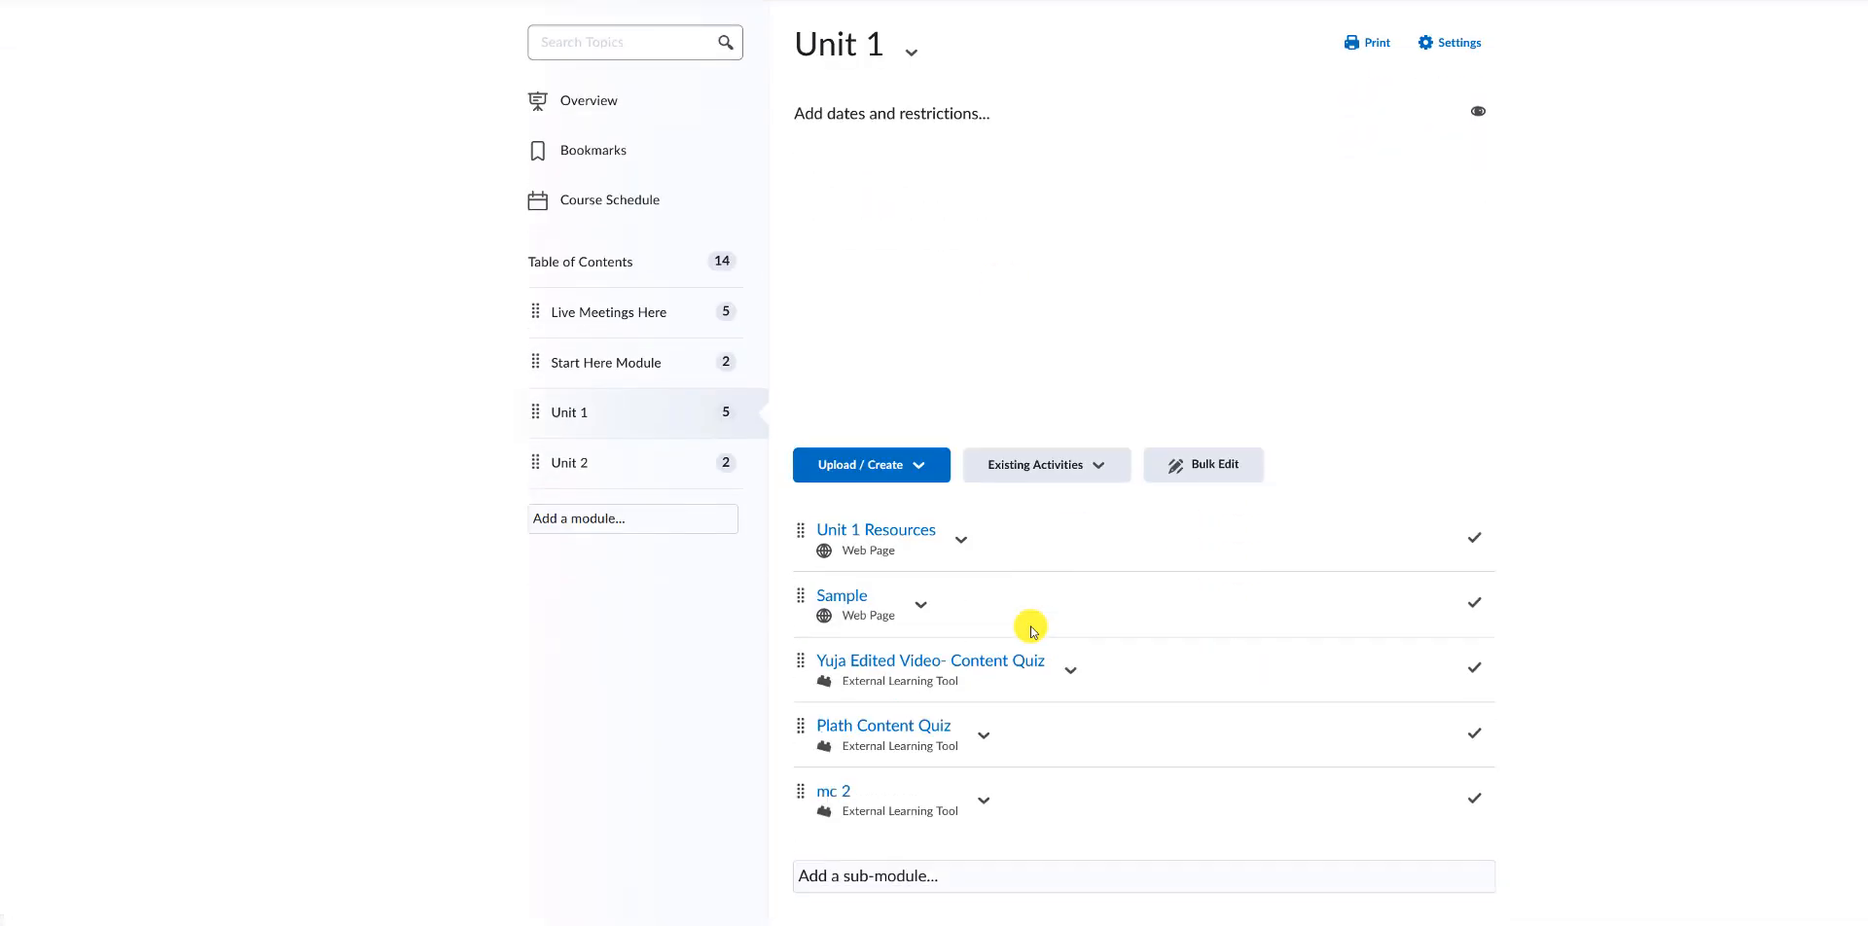
pyautogui.click(984, 800)
pyautogui.click(1031, 743)
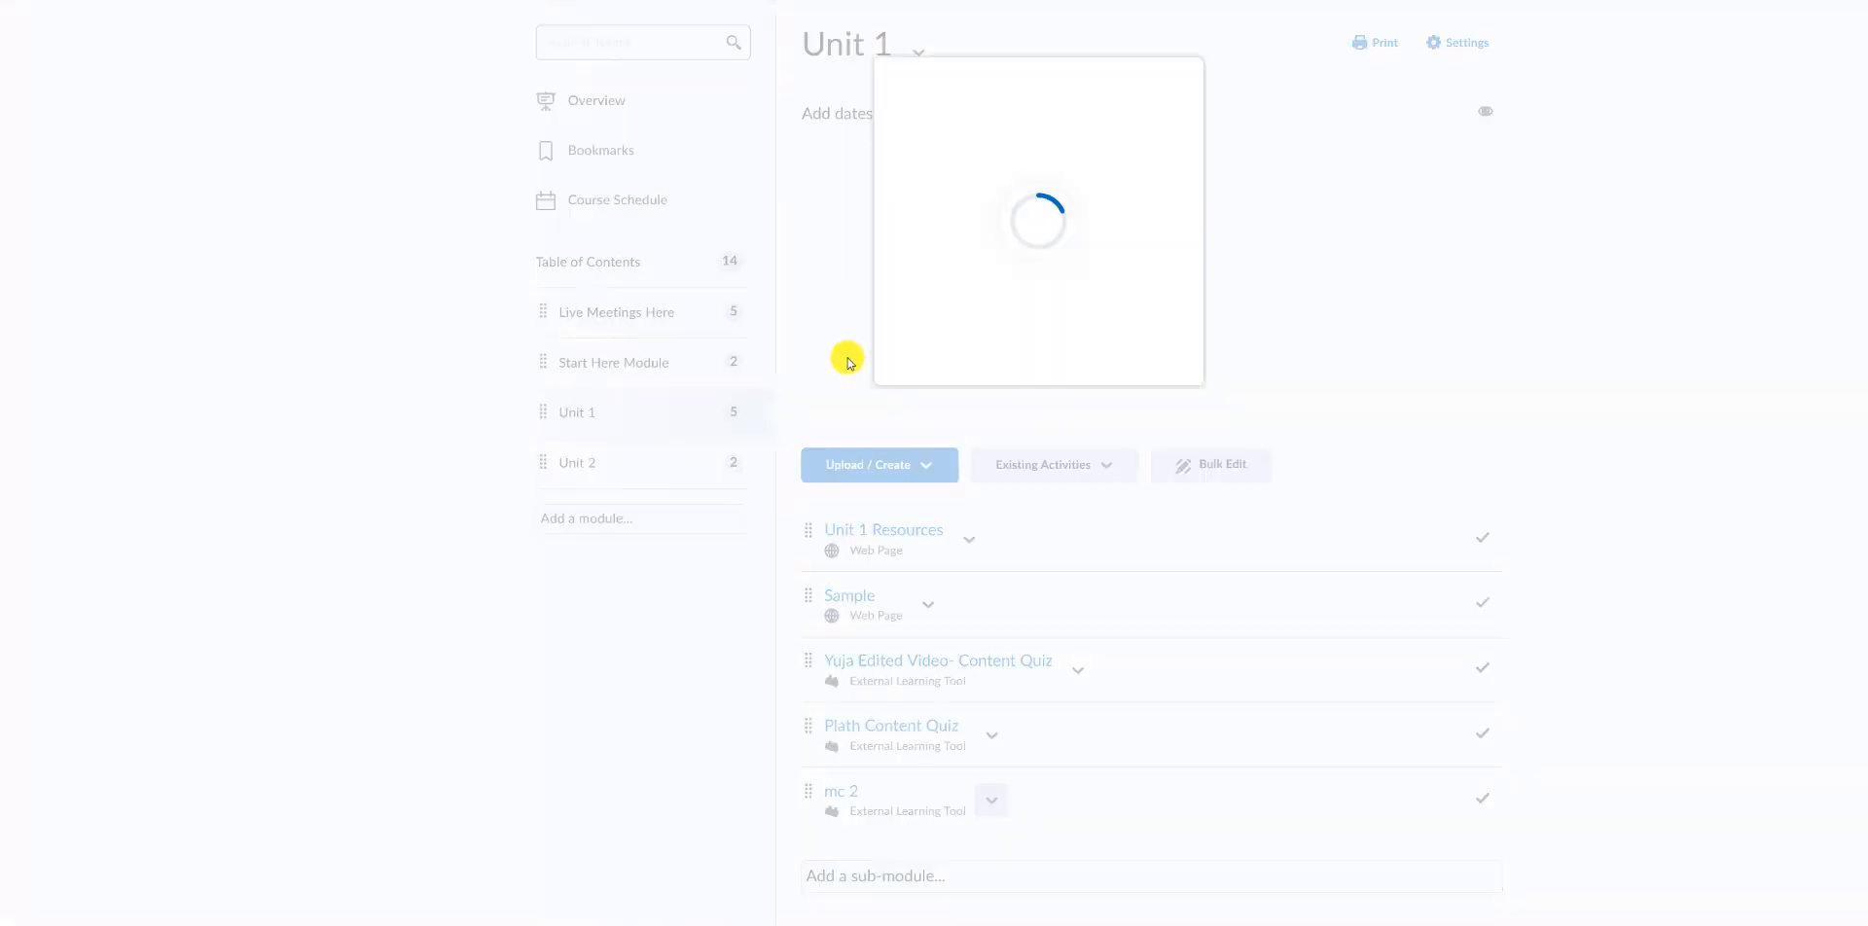
pyautogui.click(848, 204)
pyautogui.click(856, 338)
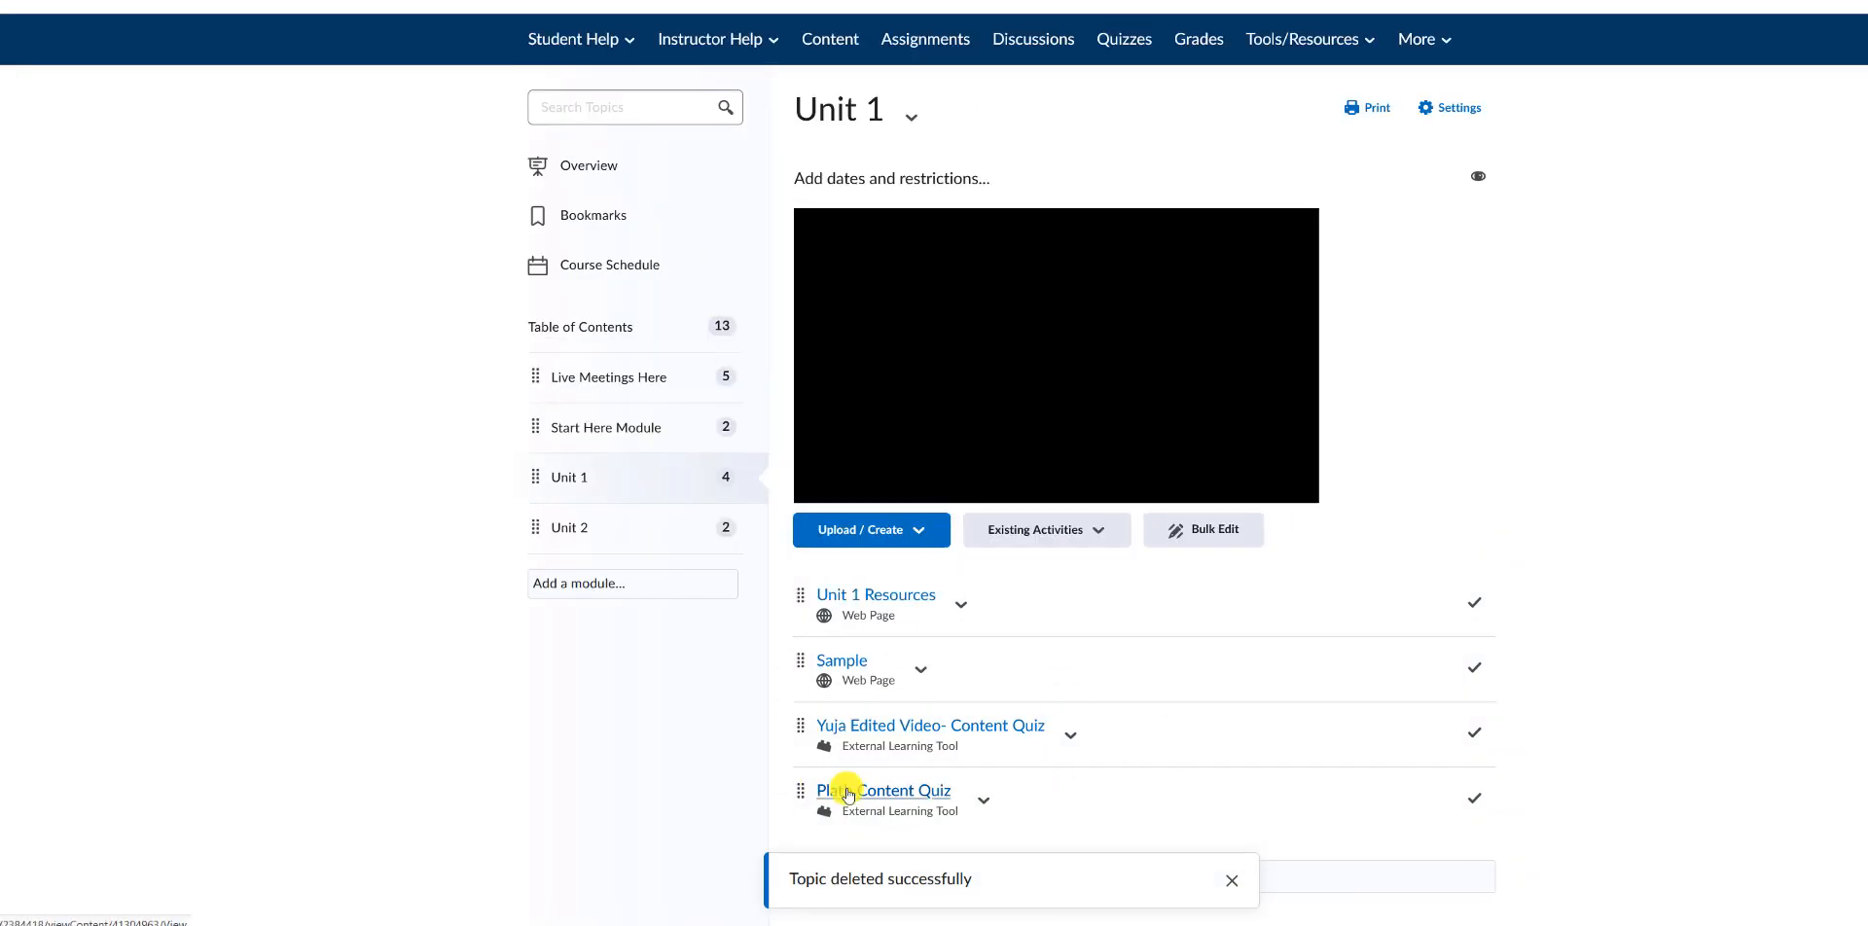
# Delete the mc 2 grade item from the course's grades and confirm the deletion.
pyautogui.scroll(1, 1022, 144)
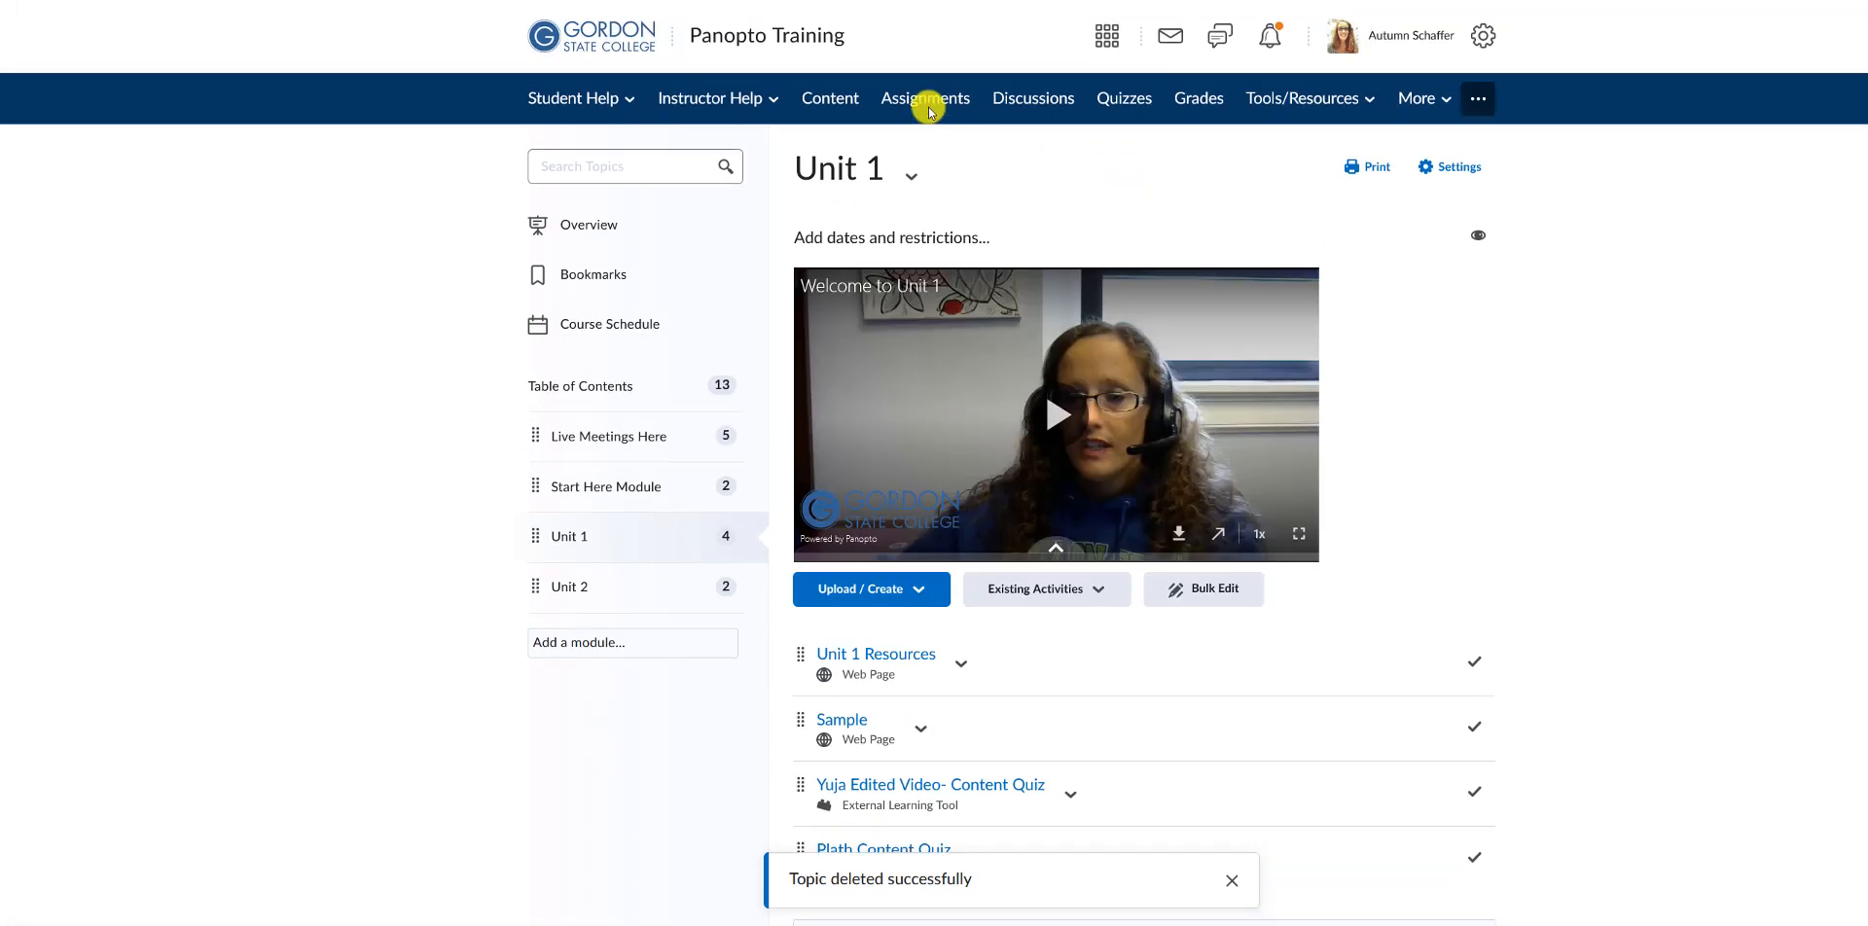
pyautogui.click(1212, 136)
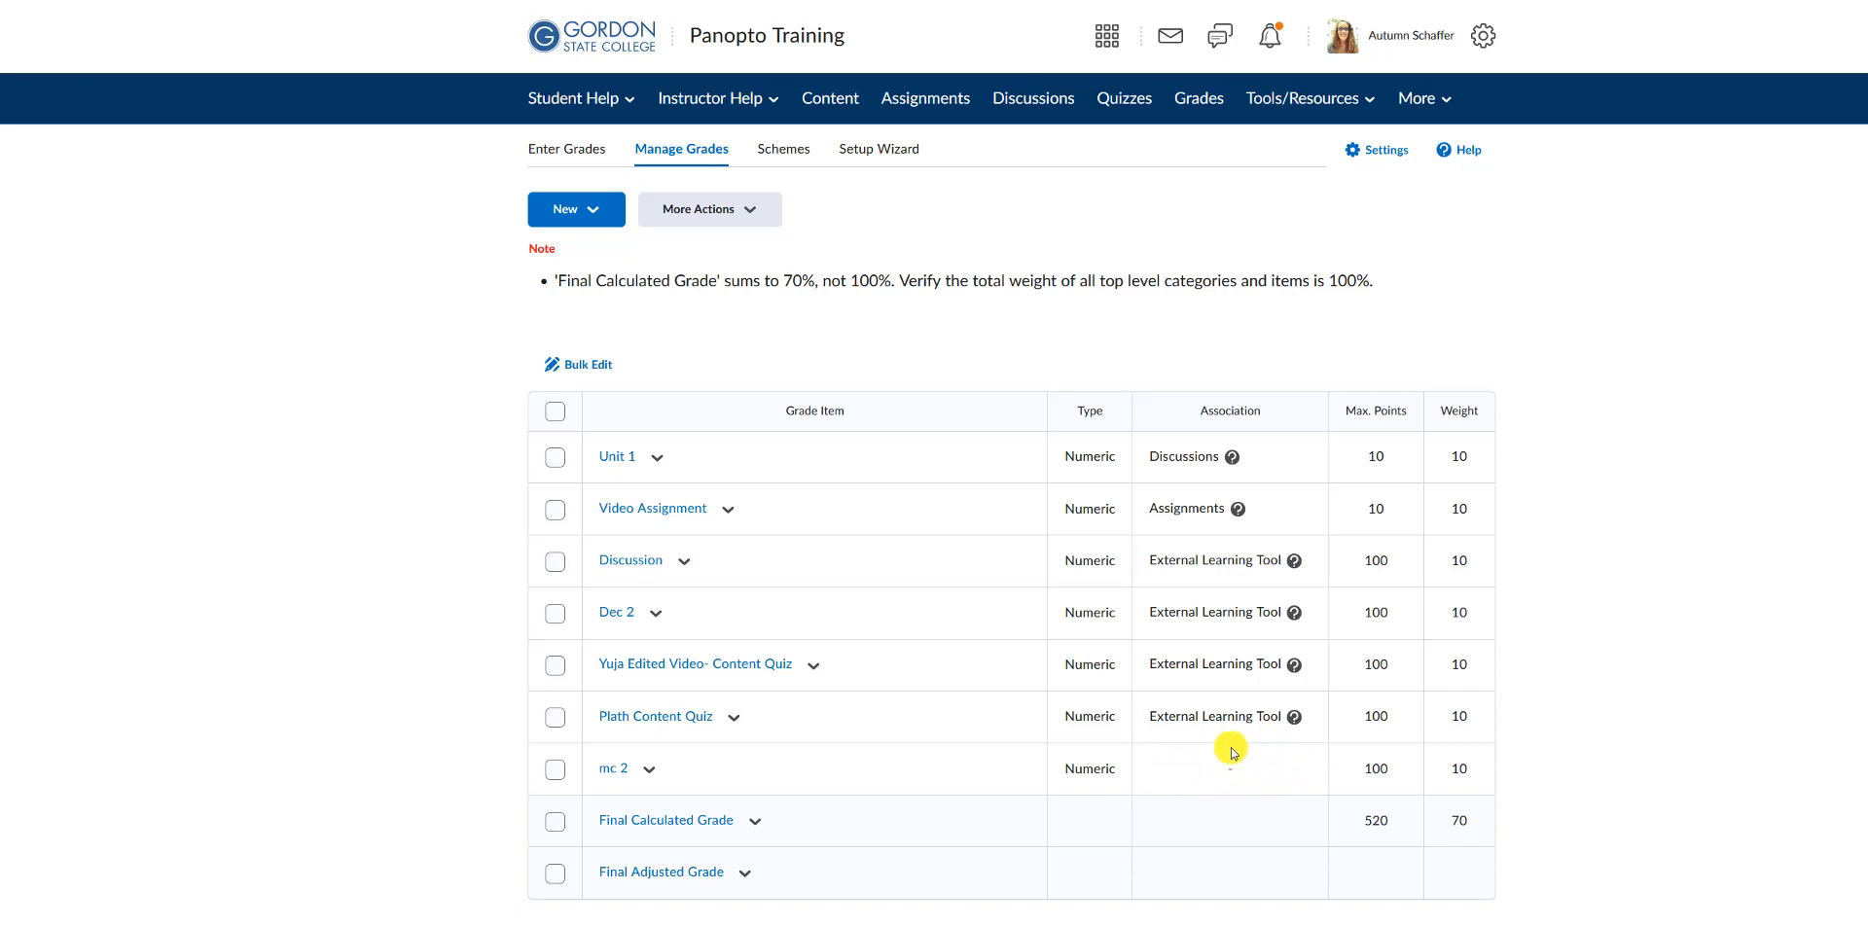
pyautogui.click(672, 213)
pyautogui.click(675, 431)
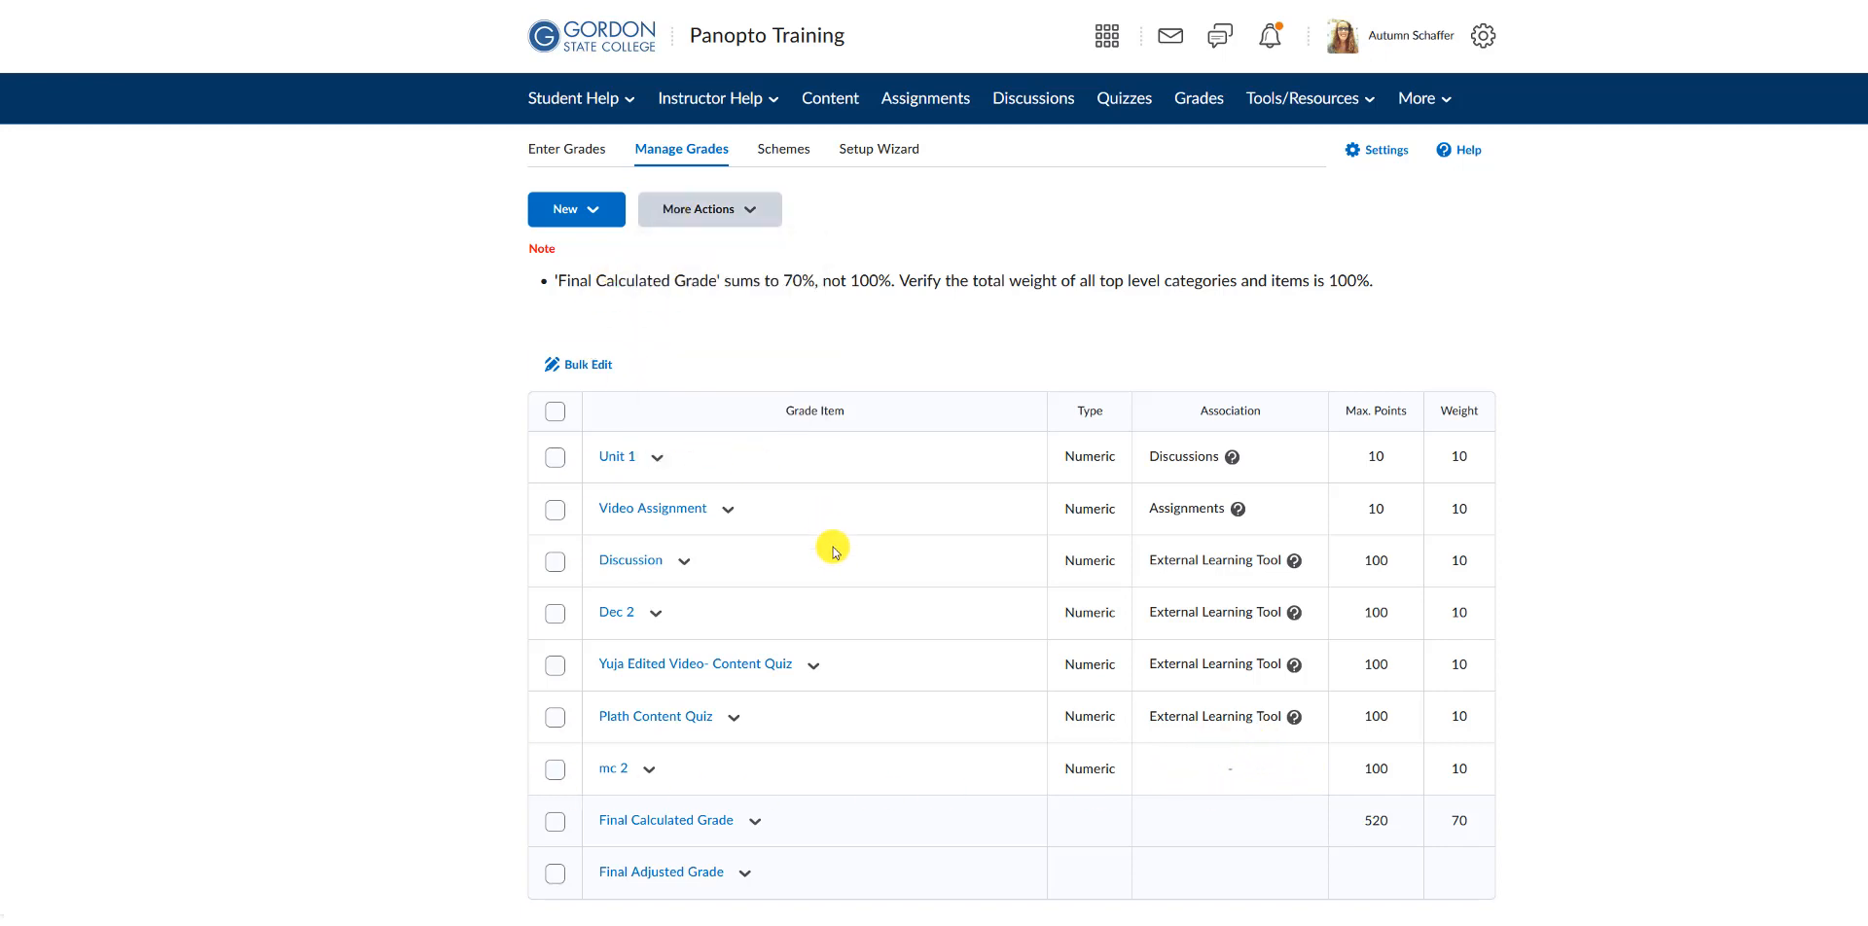
pyautogui.click(555, 612)
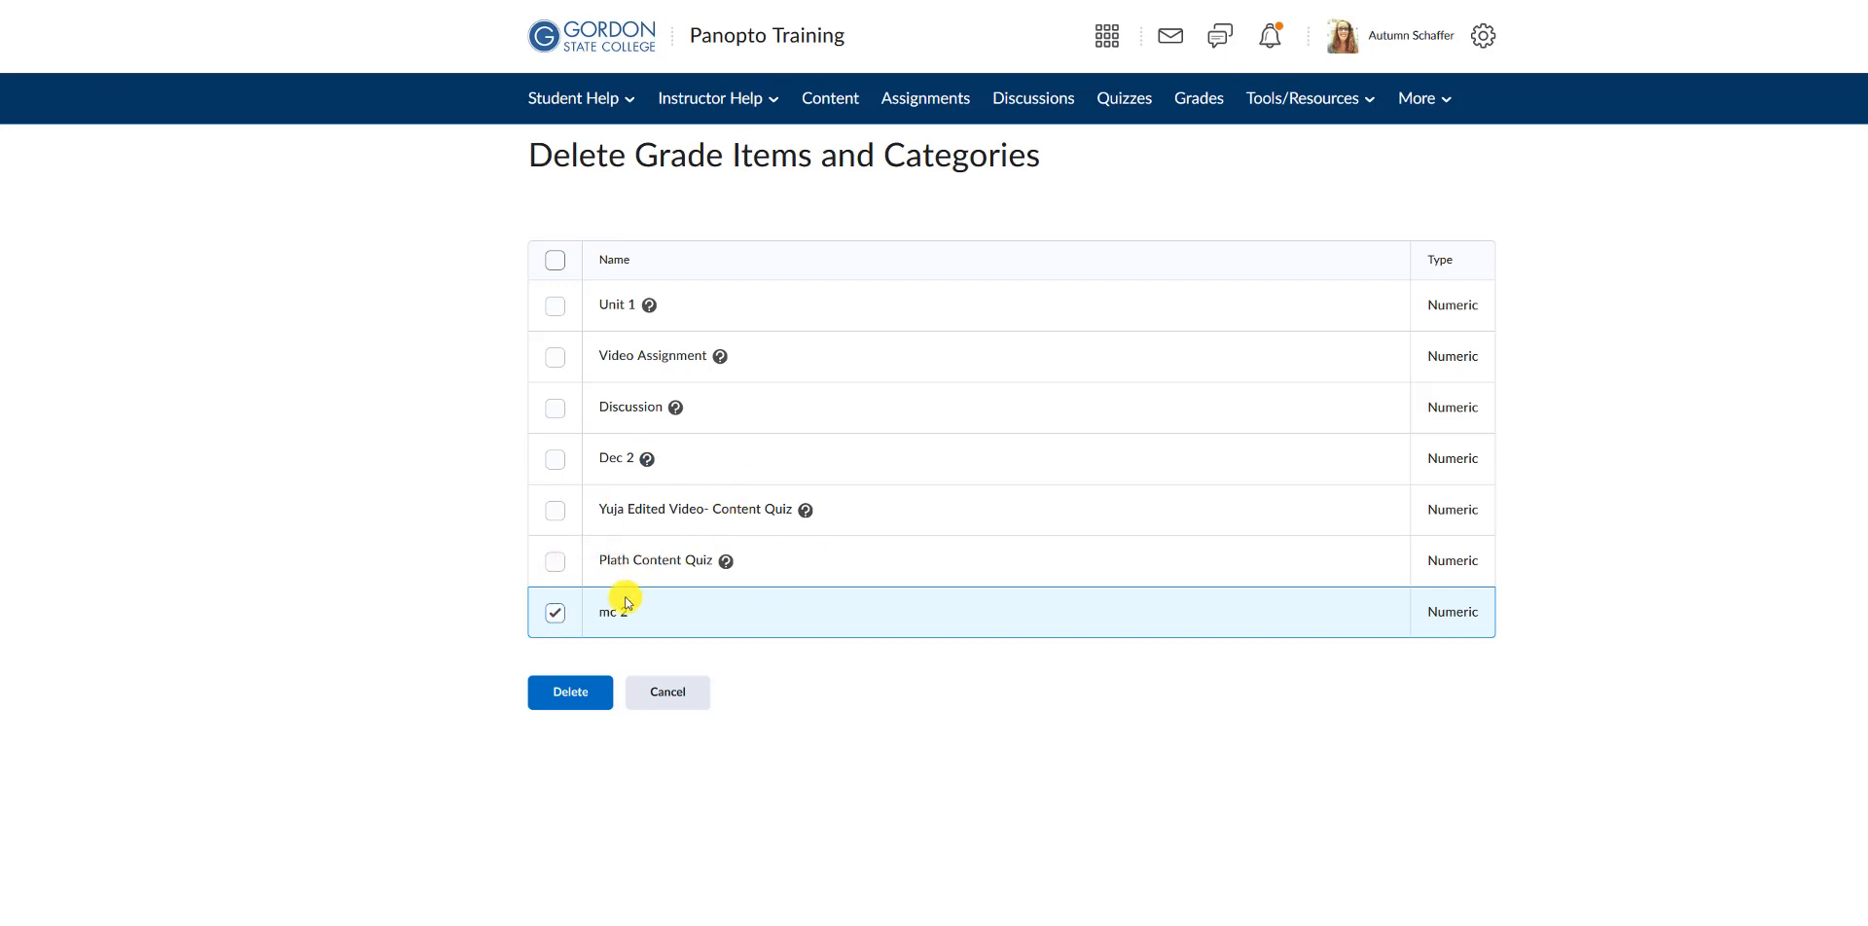
pyautogui.click(581, 692)
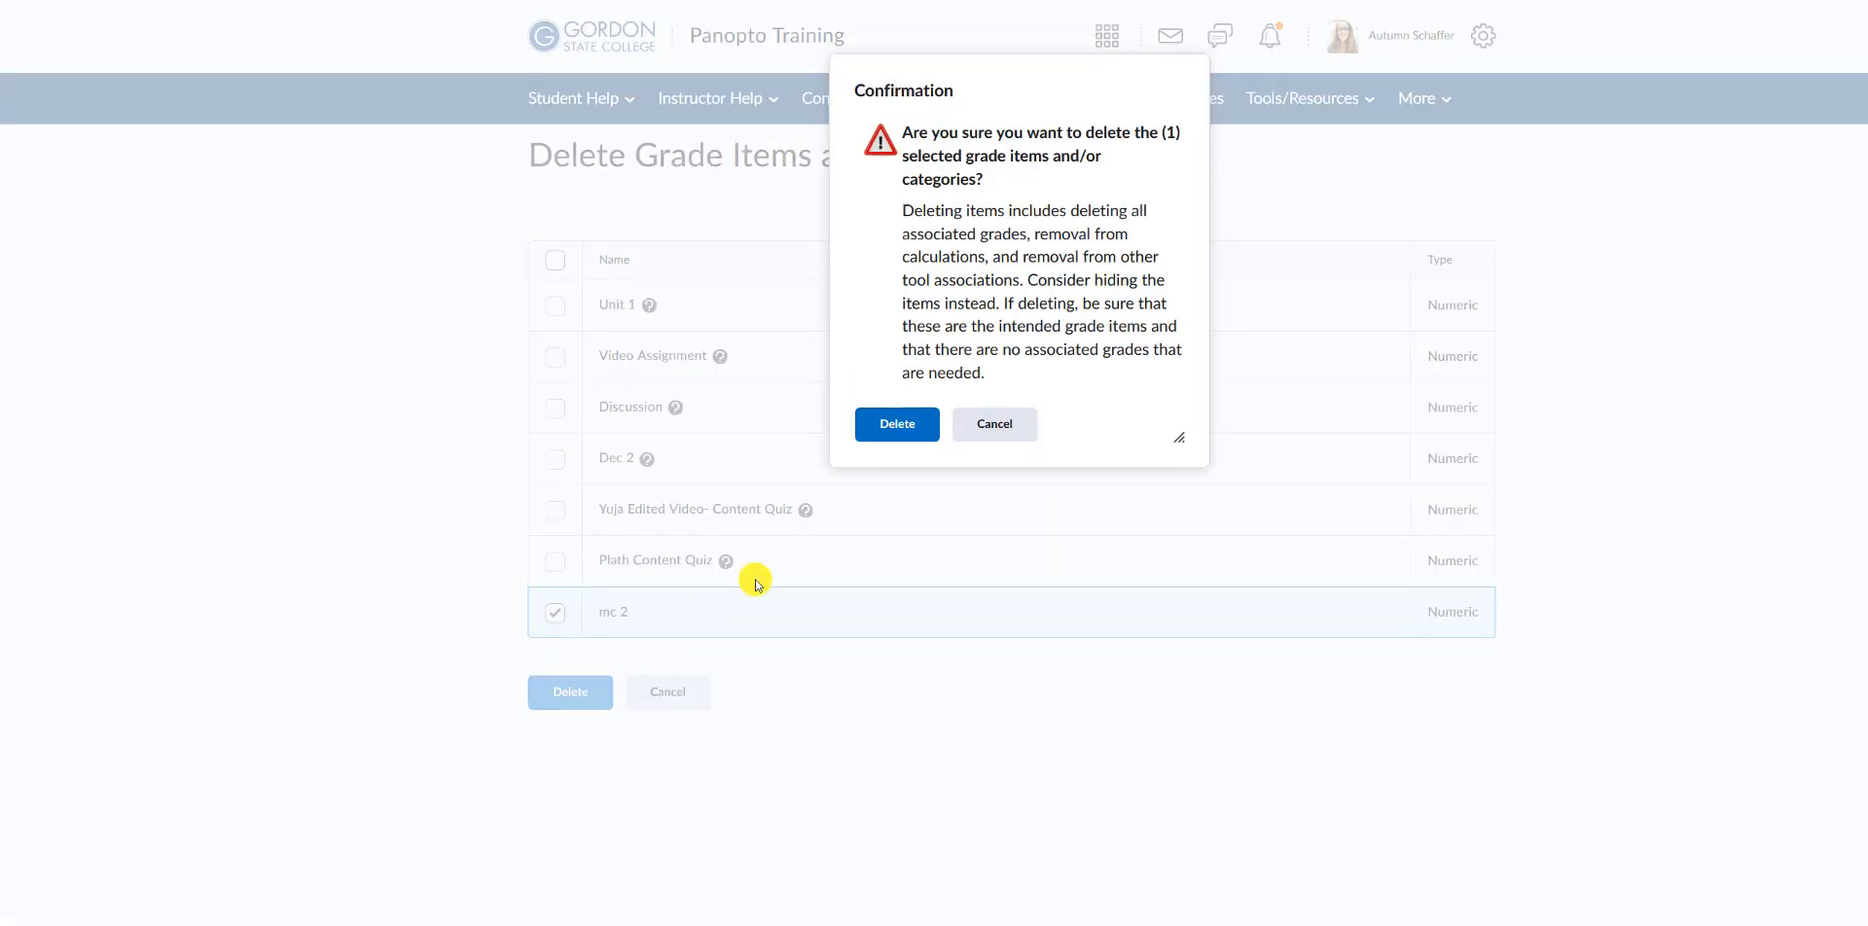
pyautogui.click(880, 423)
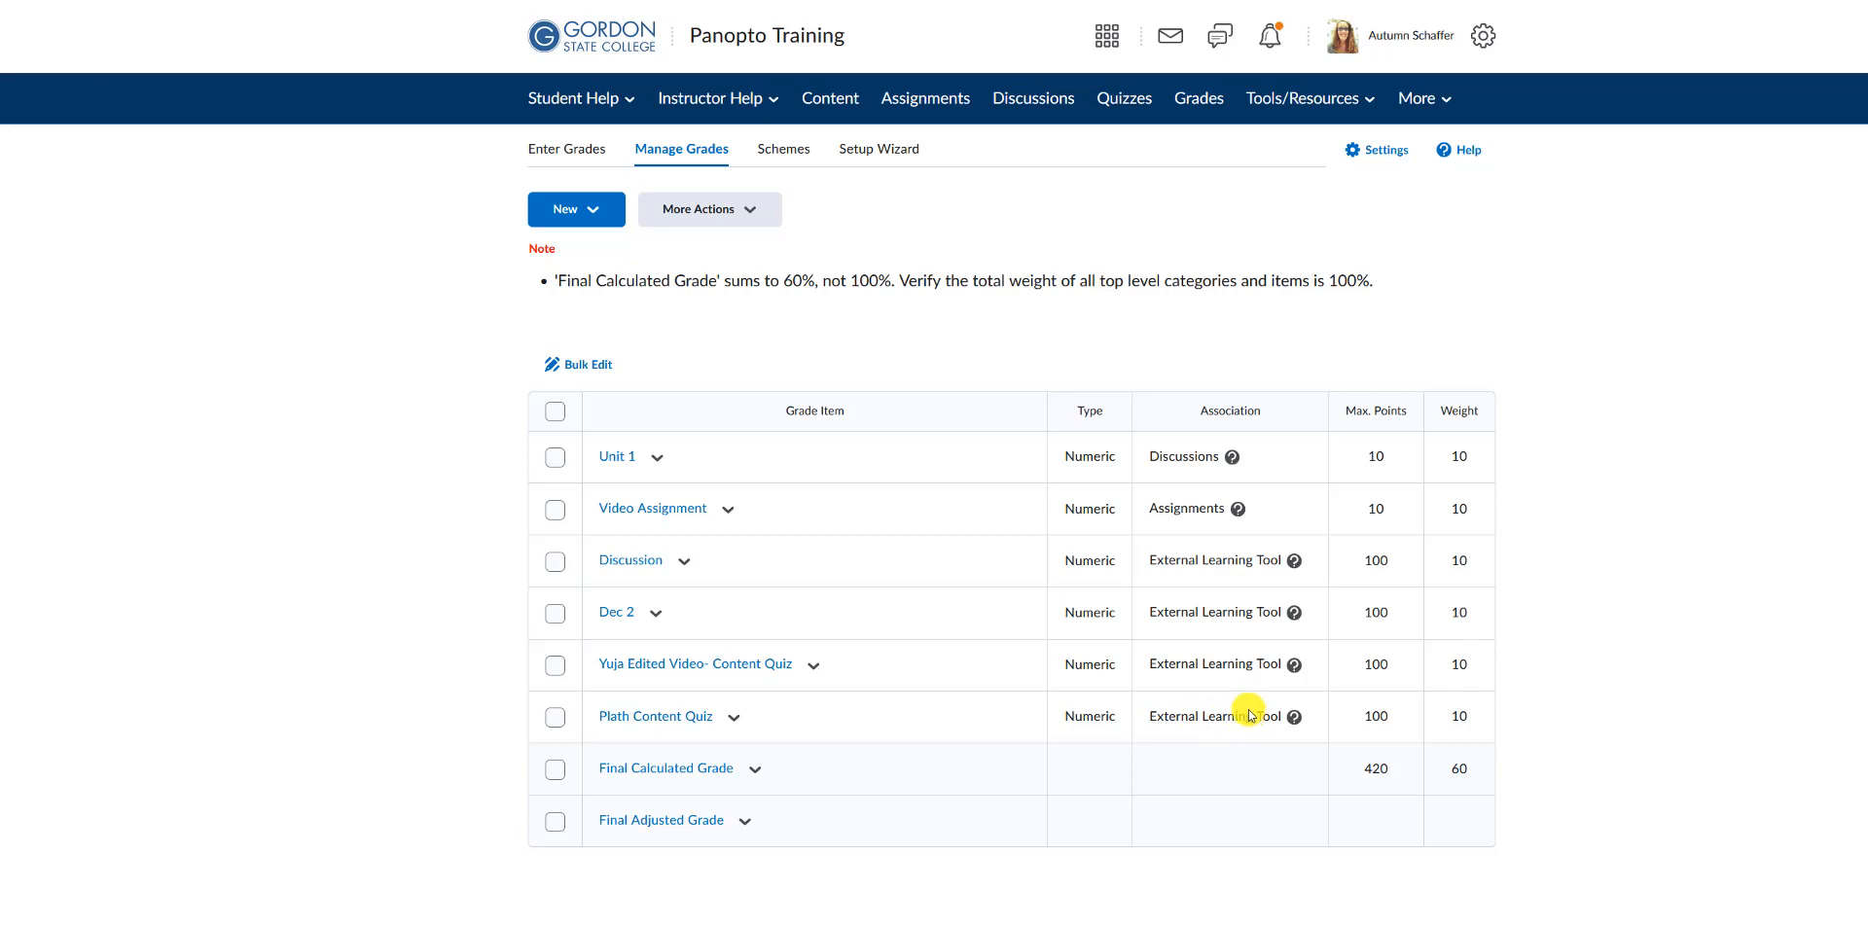
# Return to the Unit 1 content and start adding an existing activity with the YuJa Media Chooser.
pyautogui.click(858, 156)
pyautogui.click(833, 98)
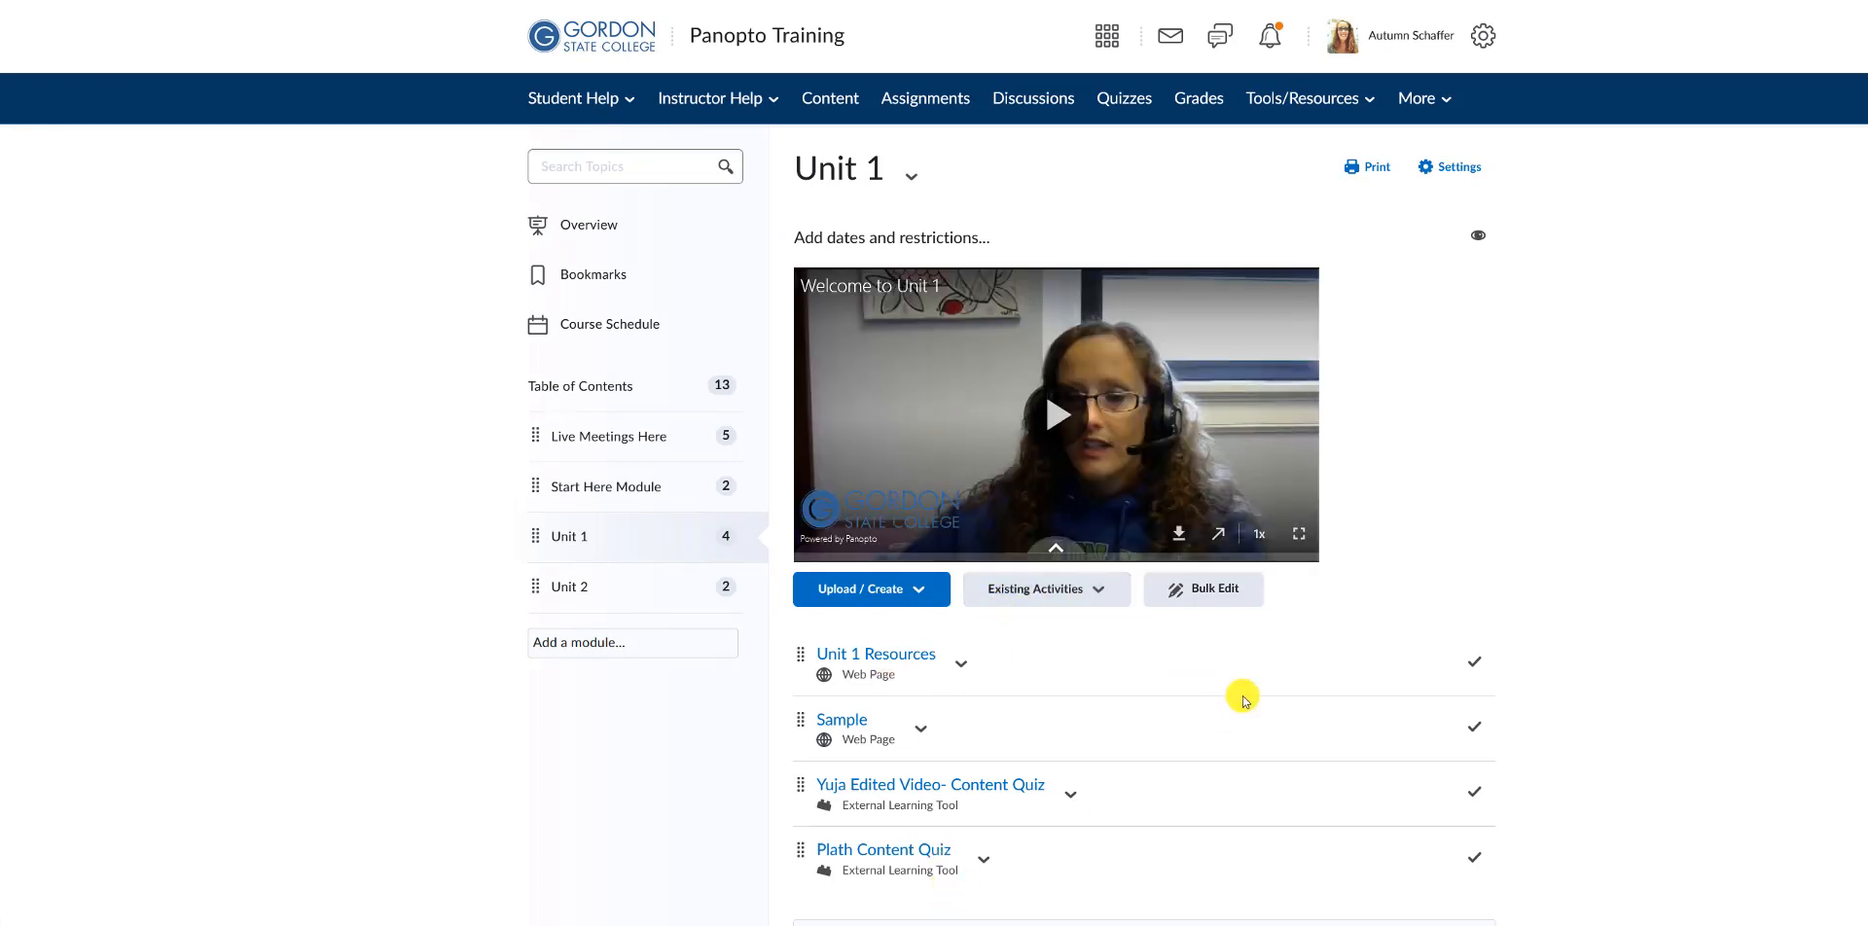
pyautogui.scroll(-1, 1167, 647)
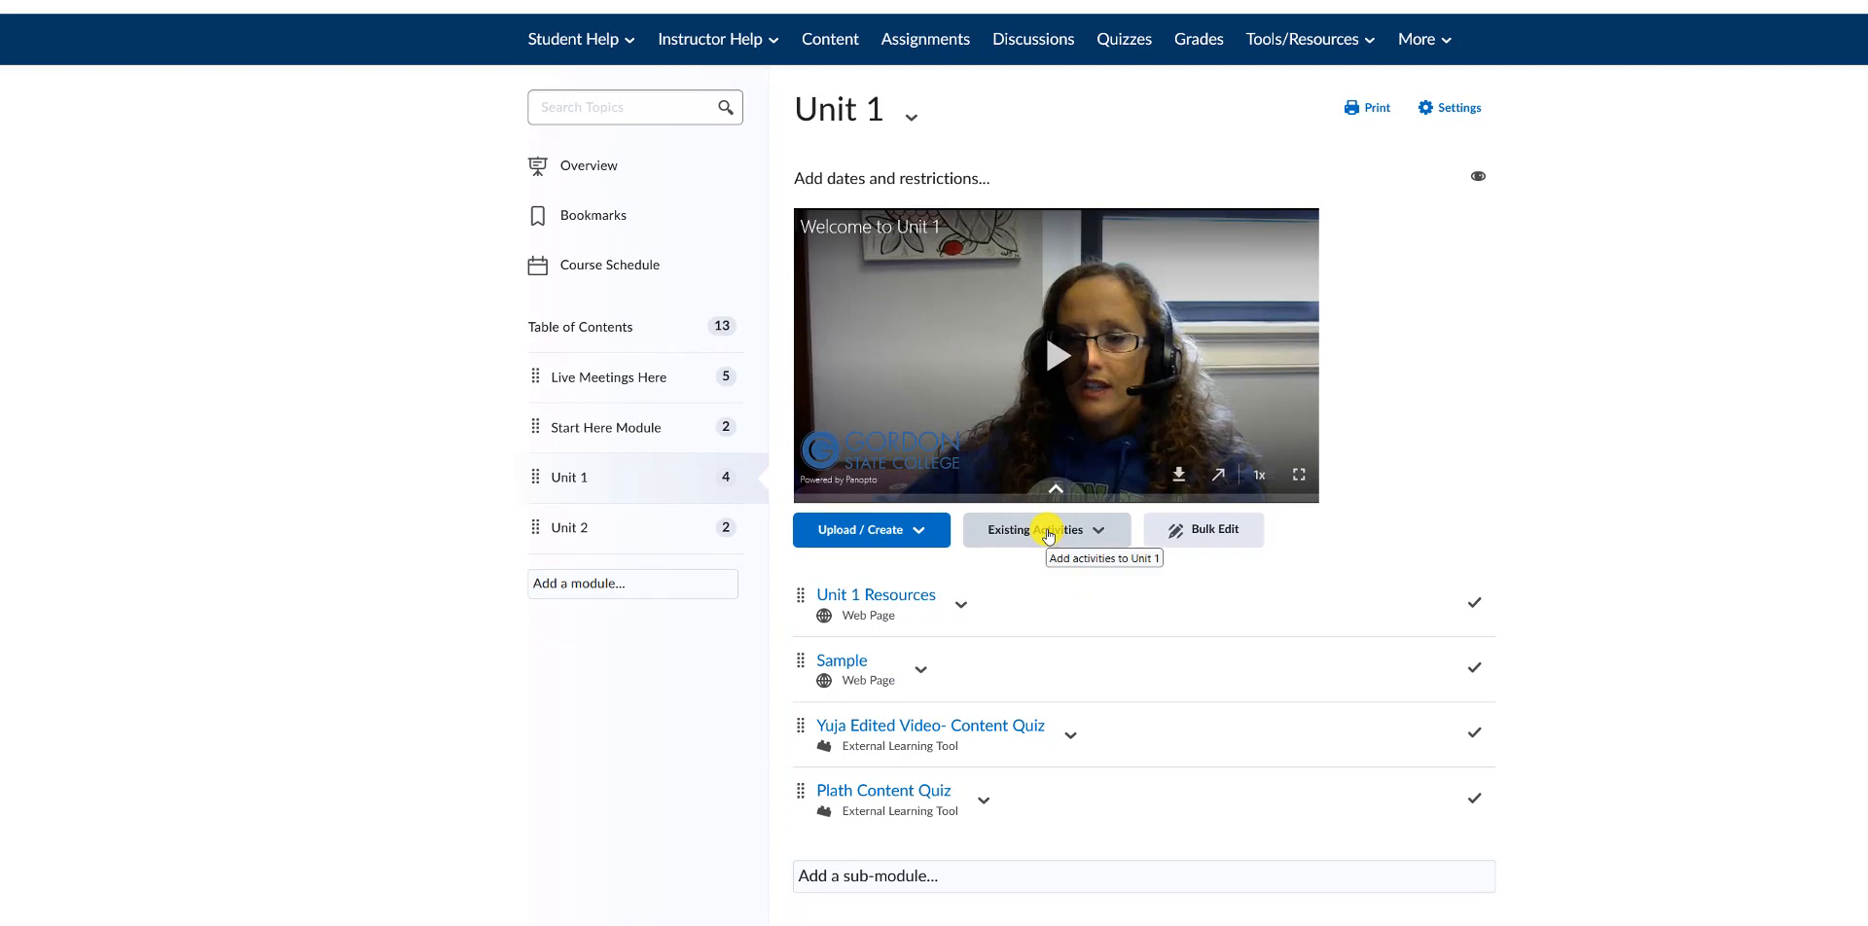
pyautogui.click(1047, 534)
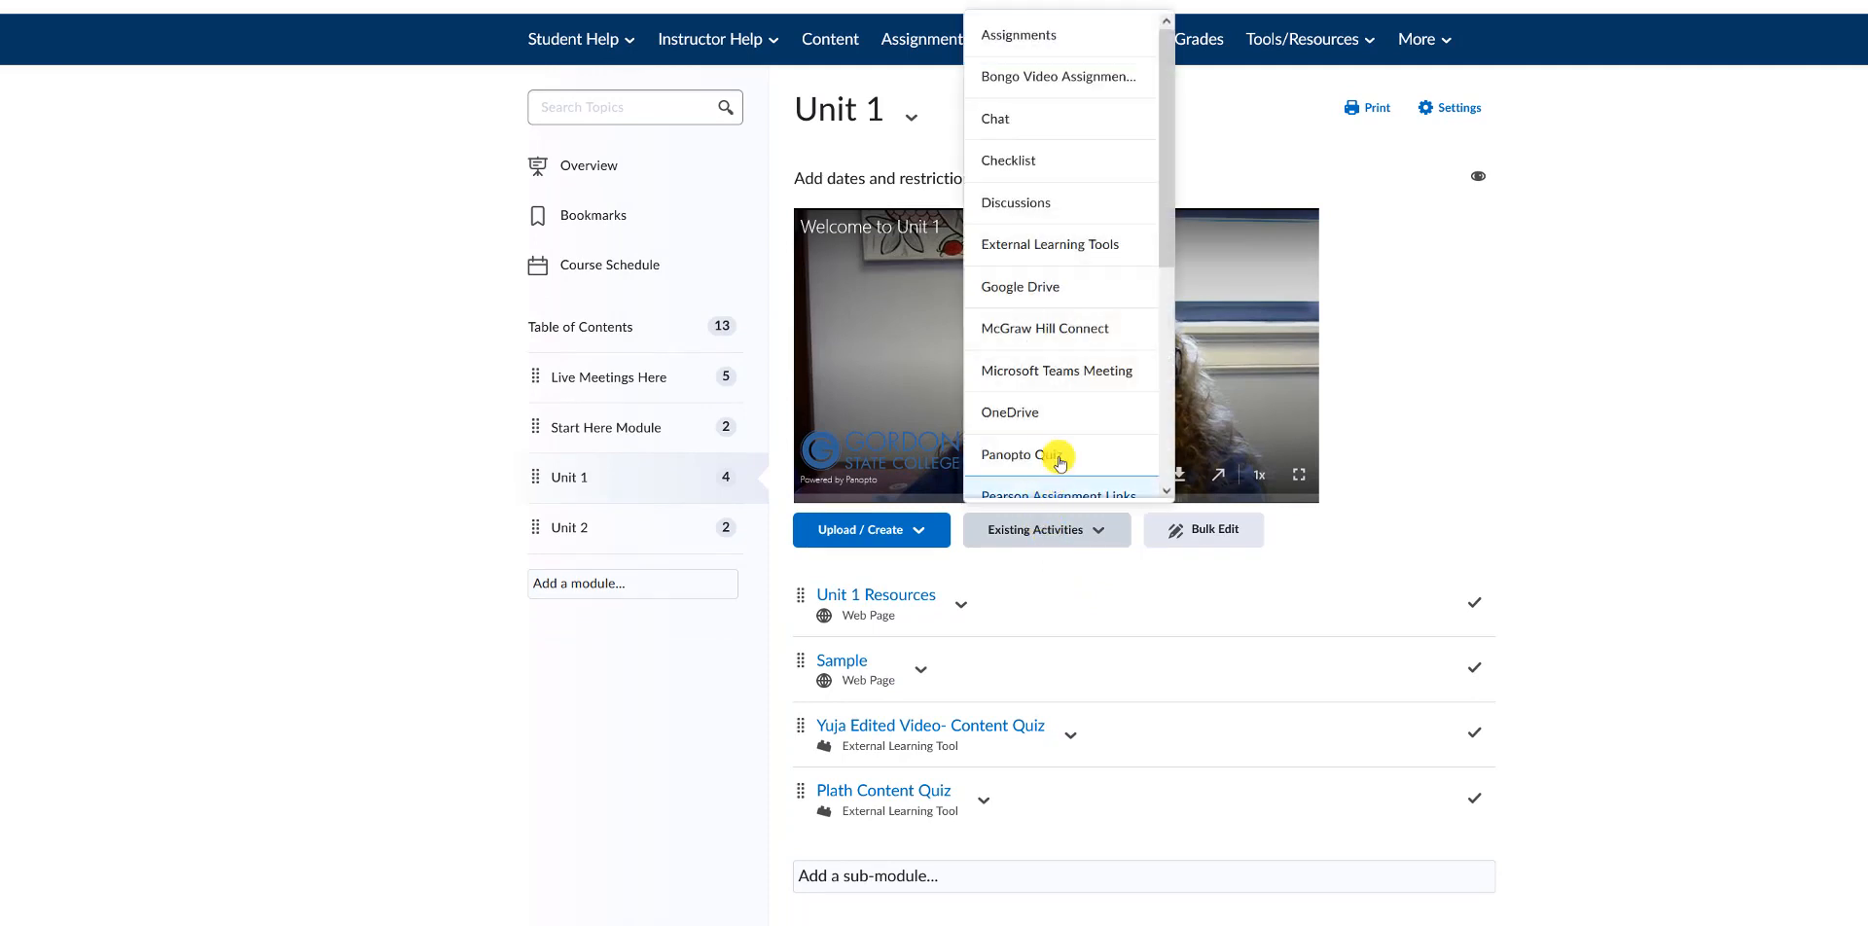
pyautogui.scroll(-5, 1067, 382)
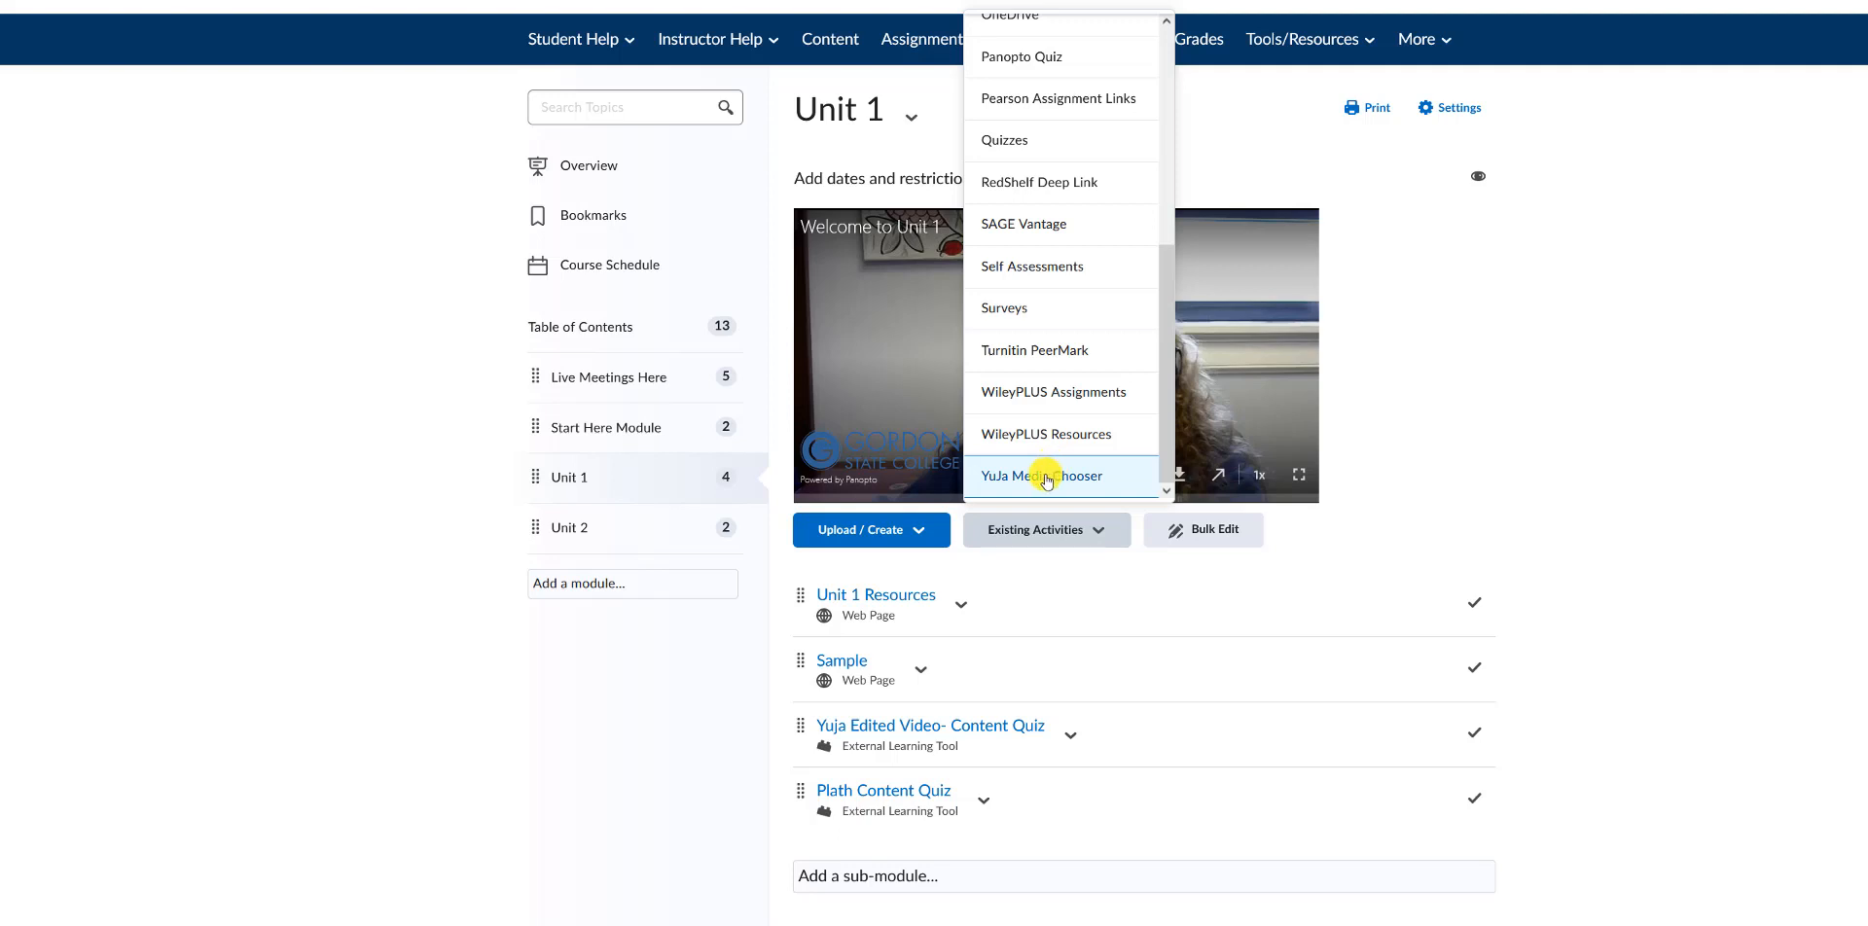
pyautogui.scroll(2, 1047, 481)
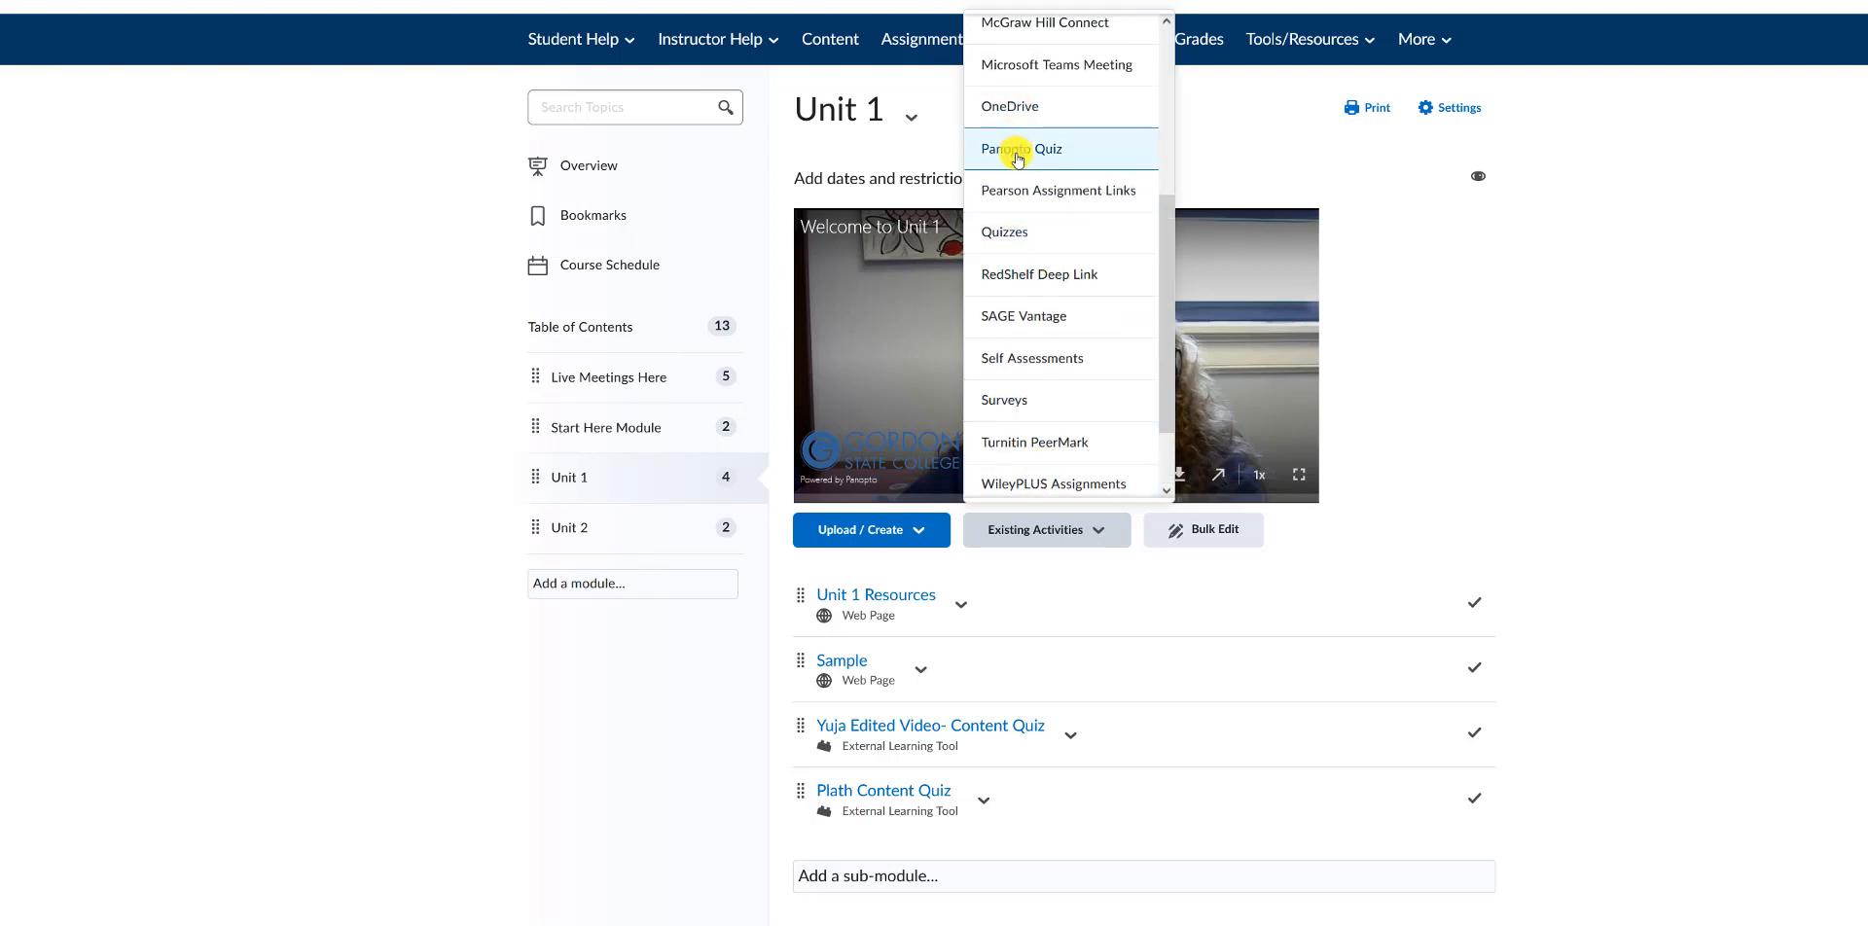
pyautogui.scroll(-2, 1035, 422)
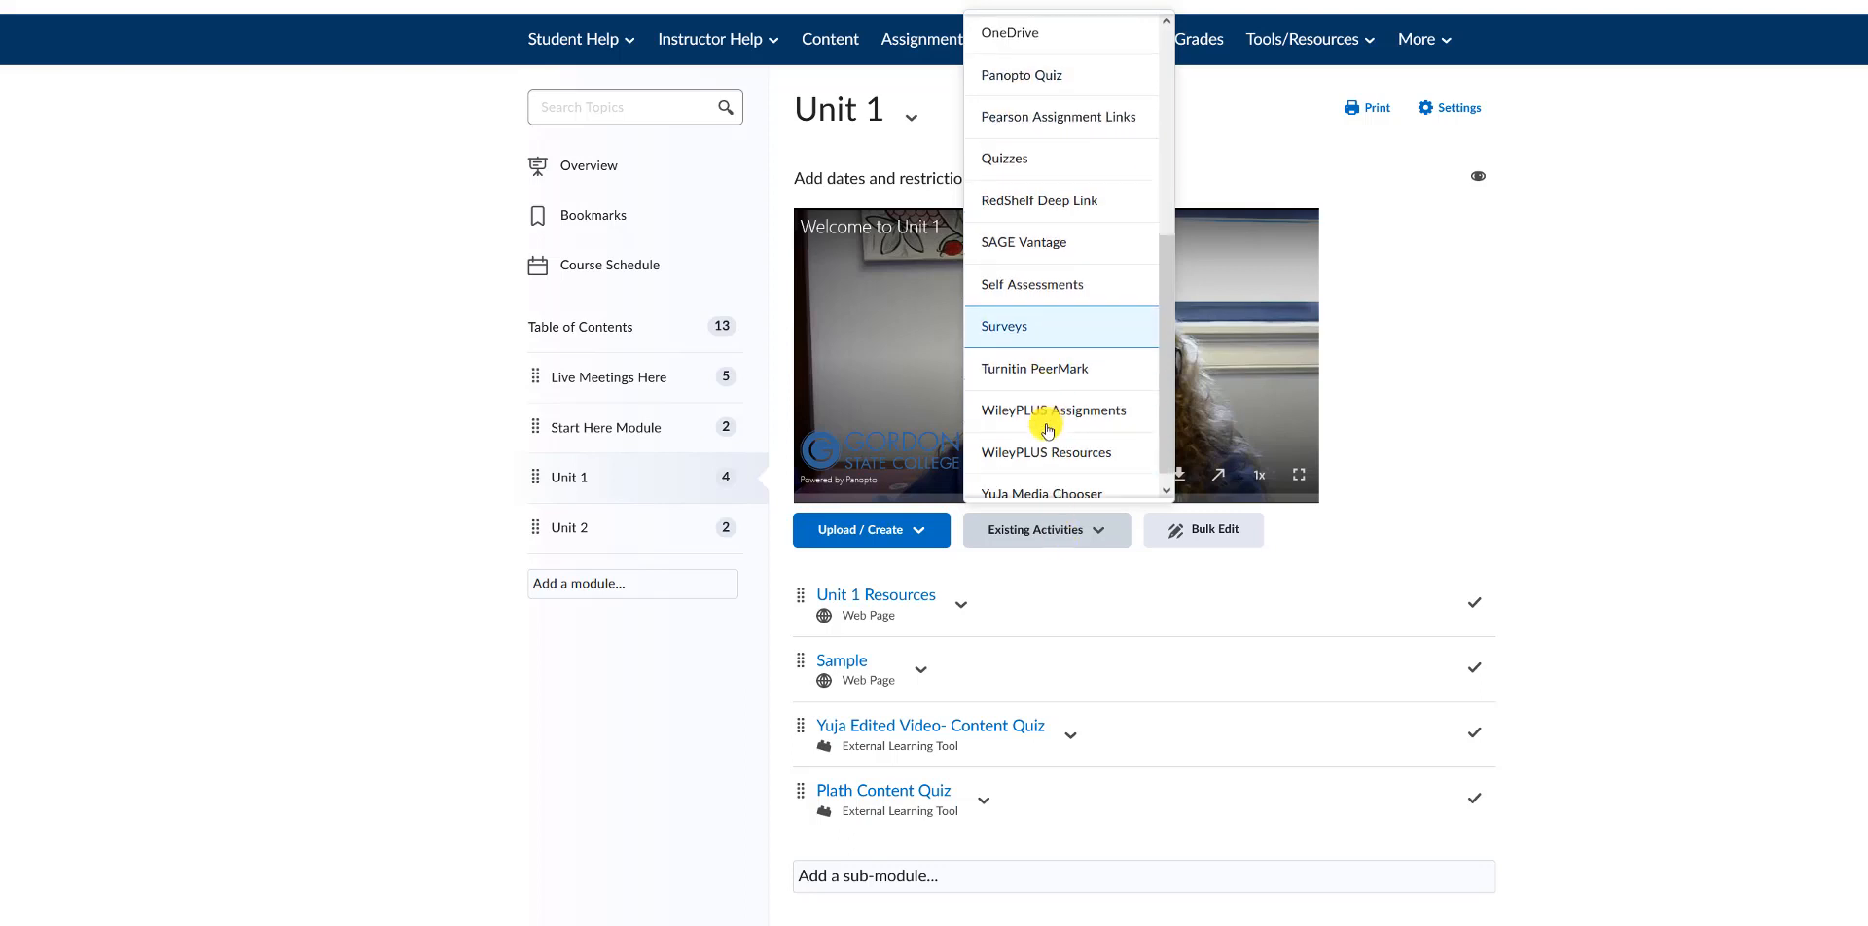
pyautogui.click(1036, 477)
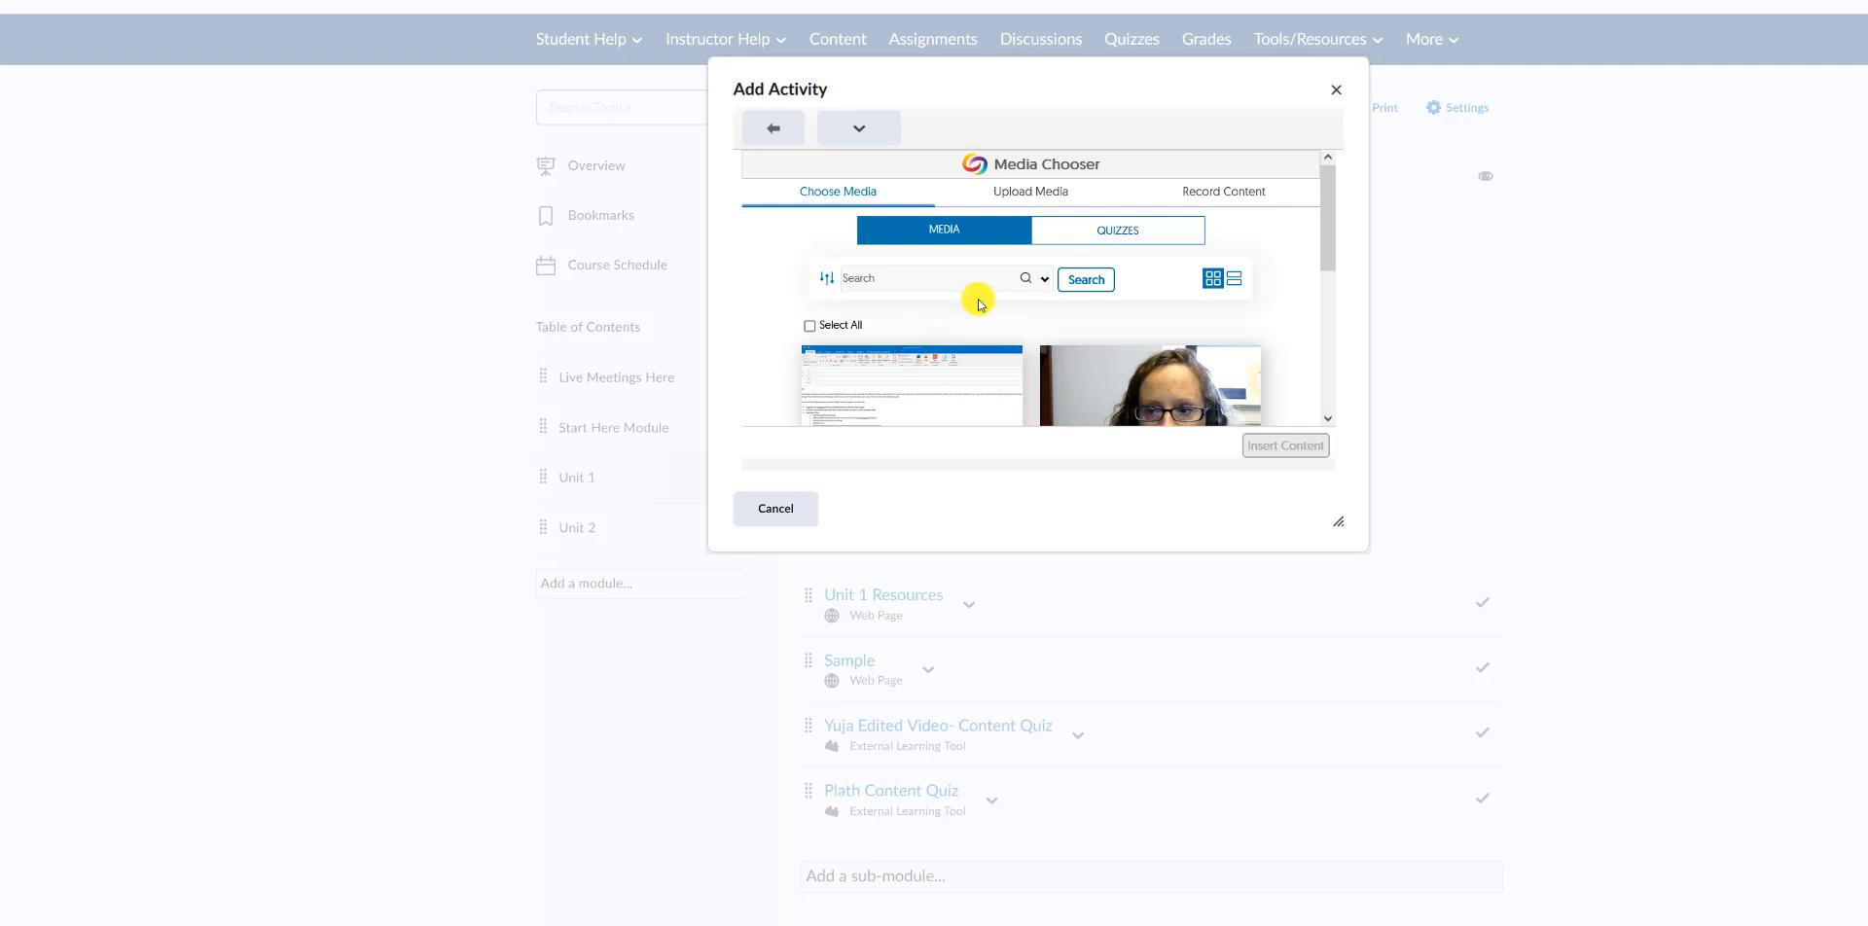
# Browse the YuJa quizzes and insert "Handmaid's Tale-Content Quiz" into Unit 1.
pyautogui.click(1143, 242)
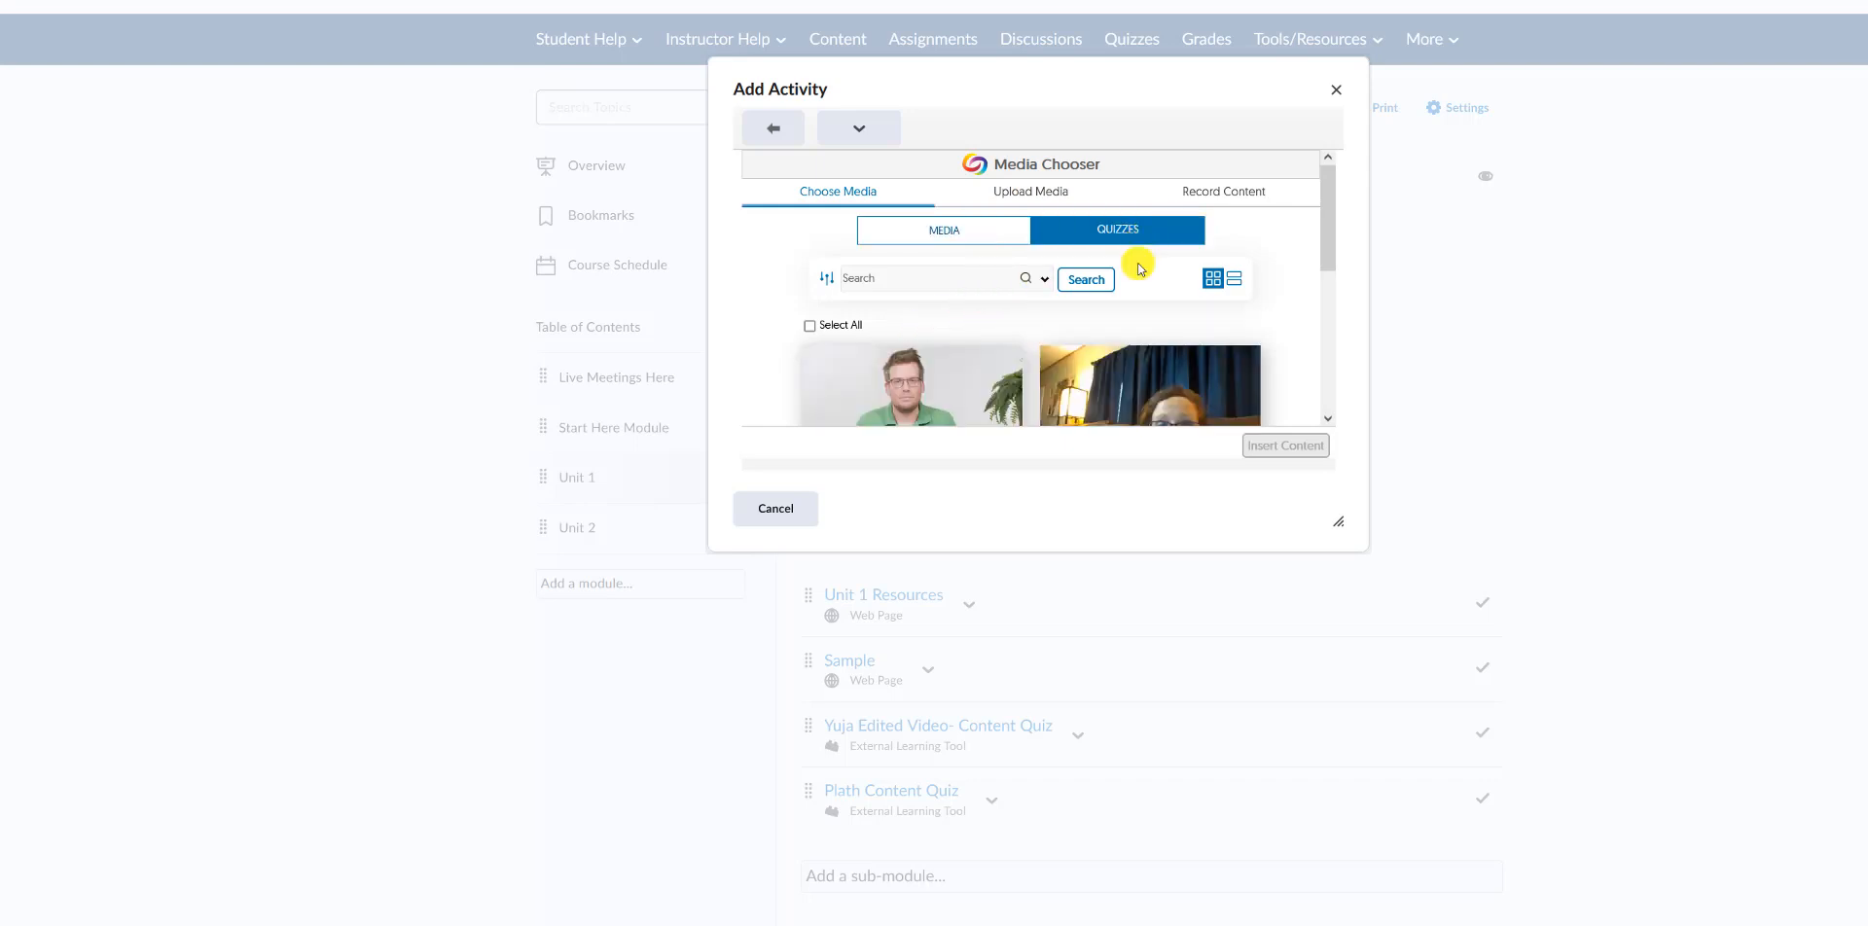
pyautogui.scroll(-3, 1078, 376)
pyautogui.scroll(3, 1078, 375)
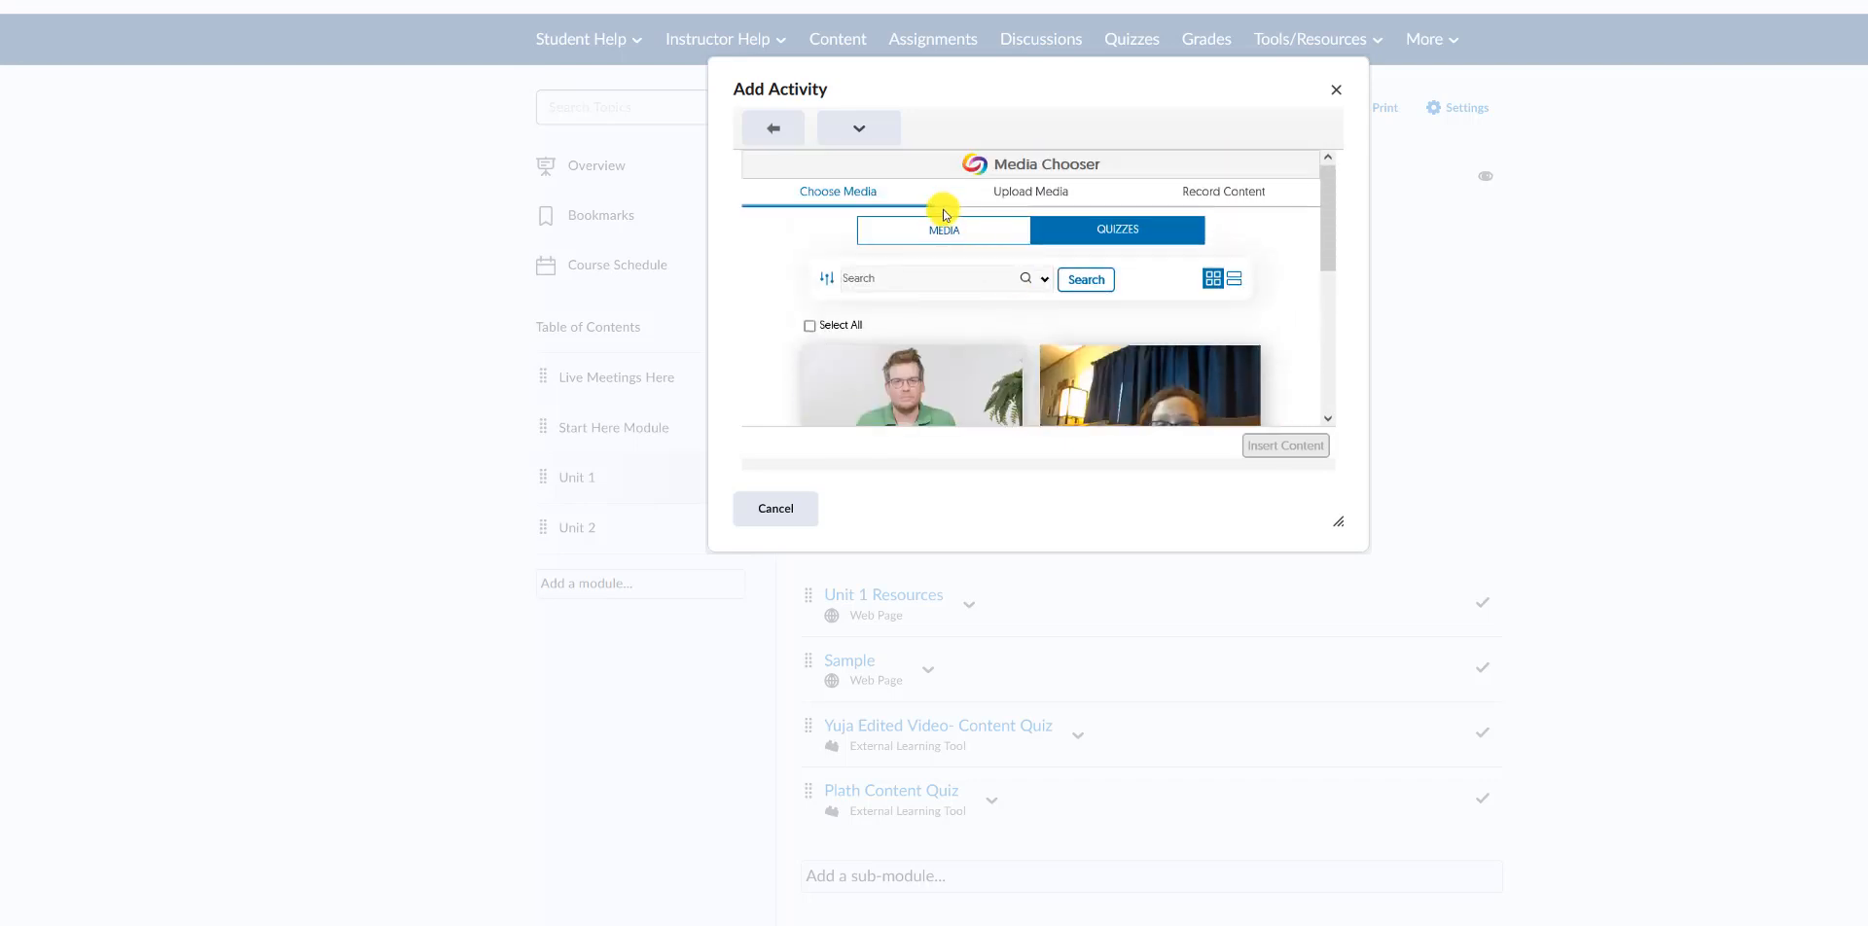
pyautogui.click(943, 230)
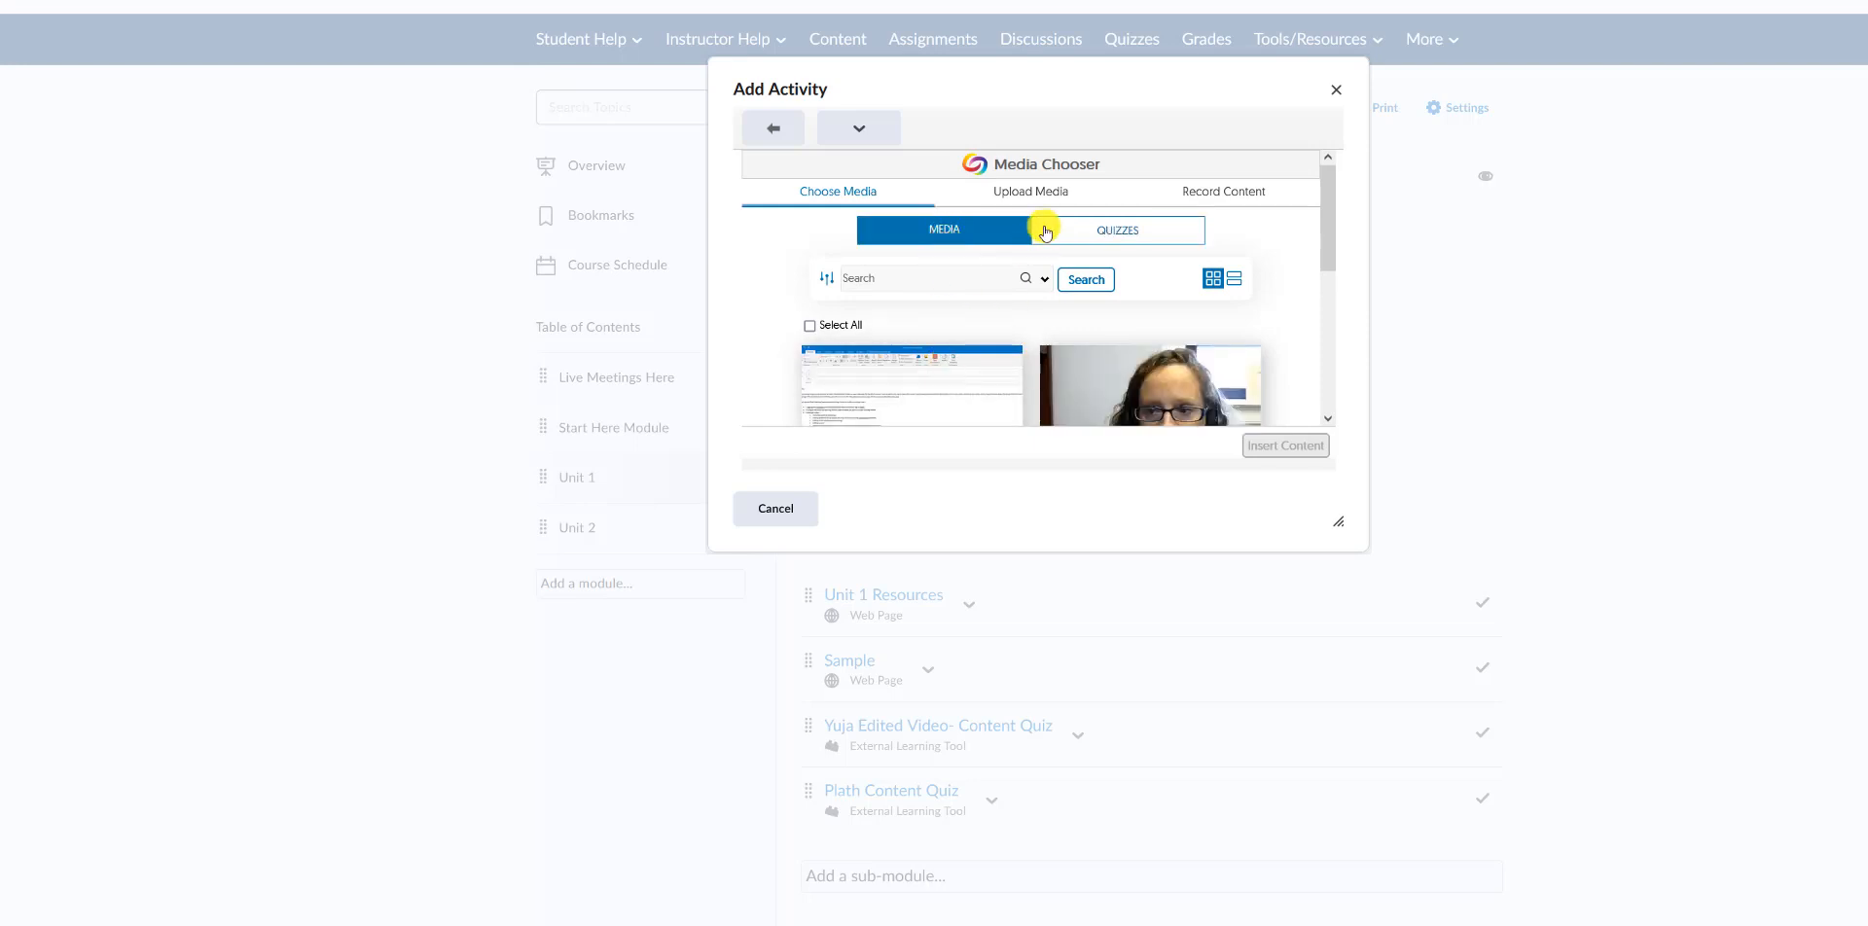
pyautogui.click(1102, 230)
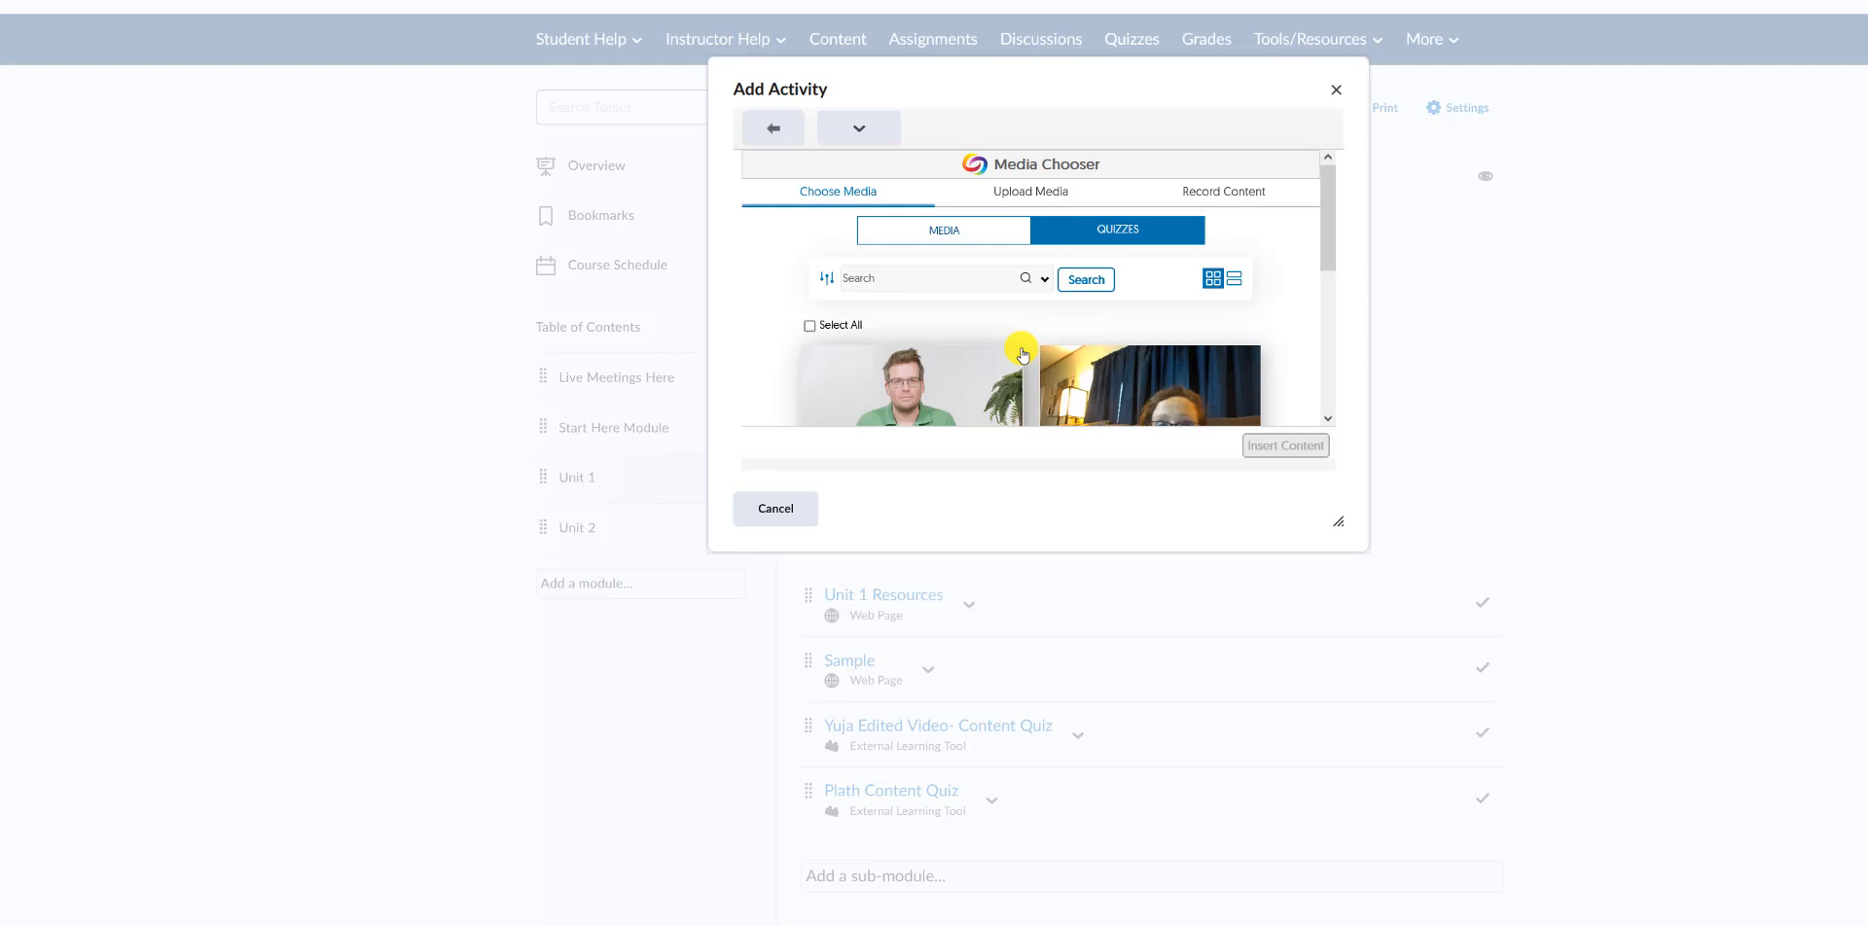
pyautogui.scroll(-3, 1023, 355)
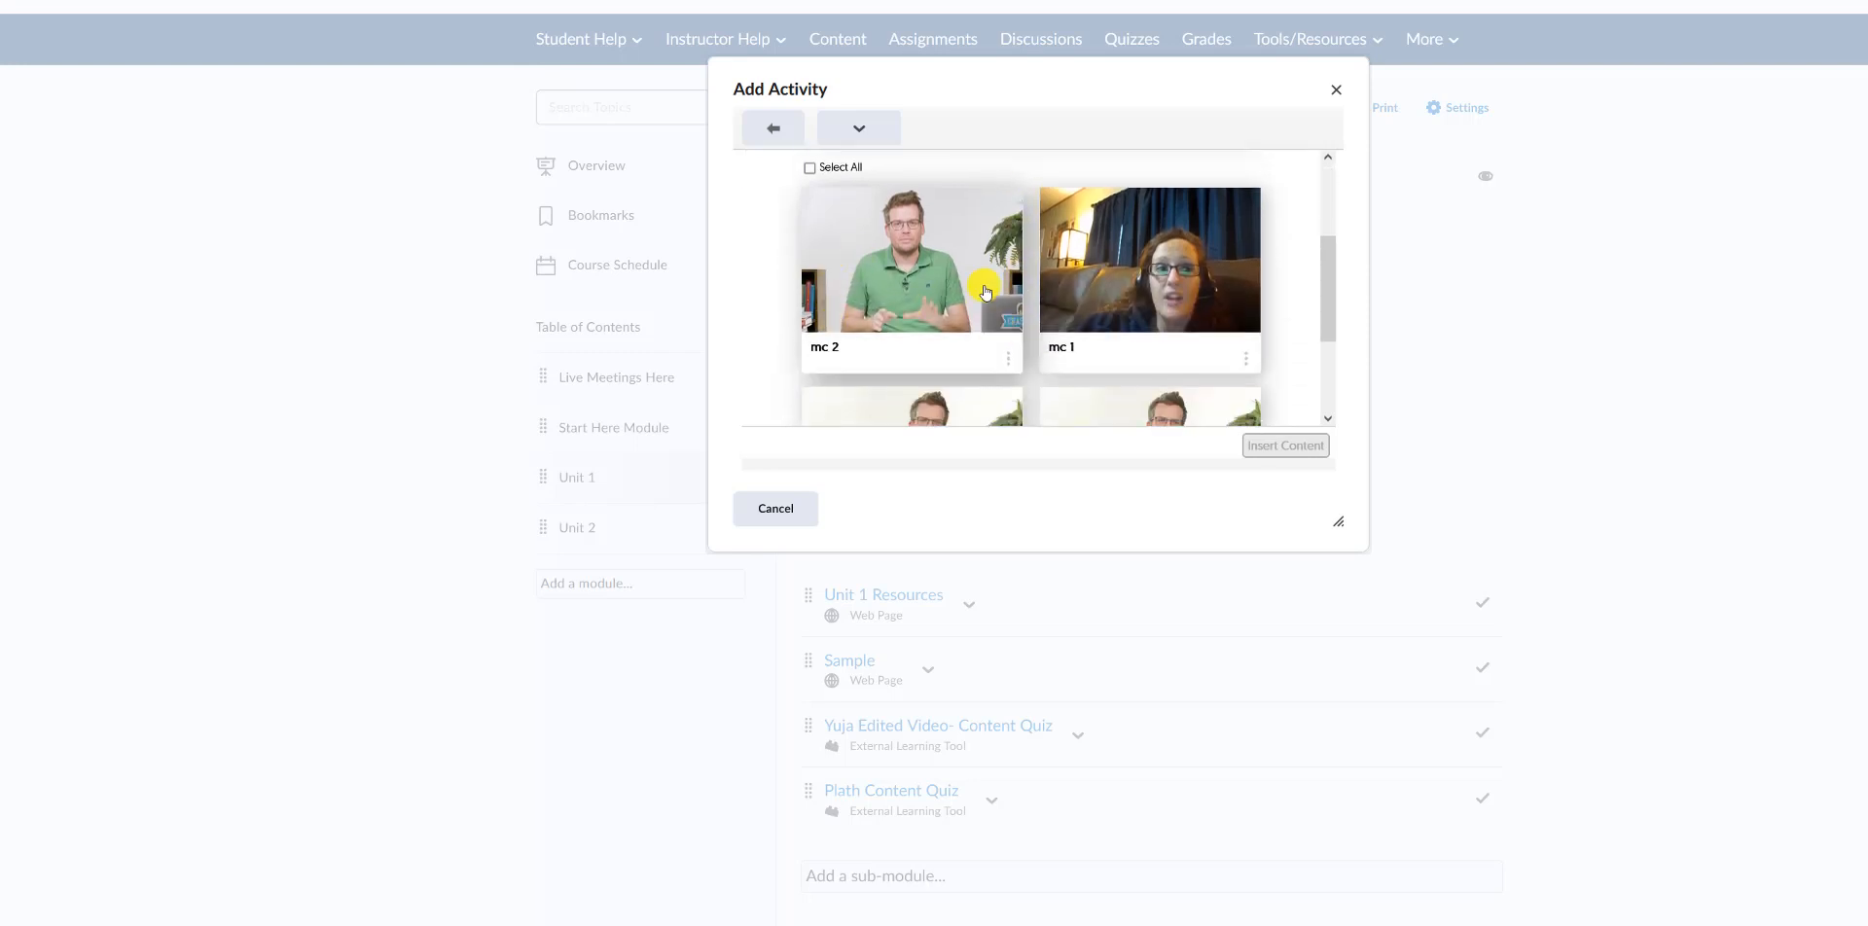
pyautogui.scroll(-3, 984, 299)
pyautogui.click(1127, 333)
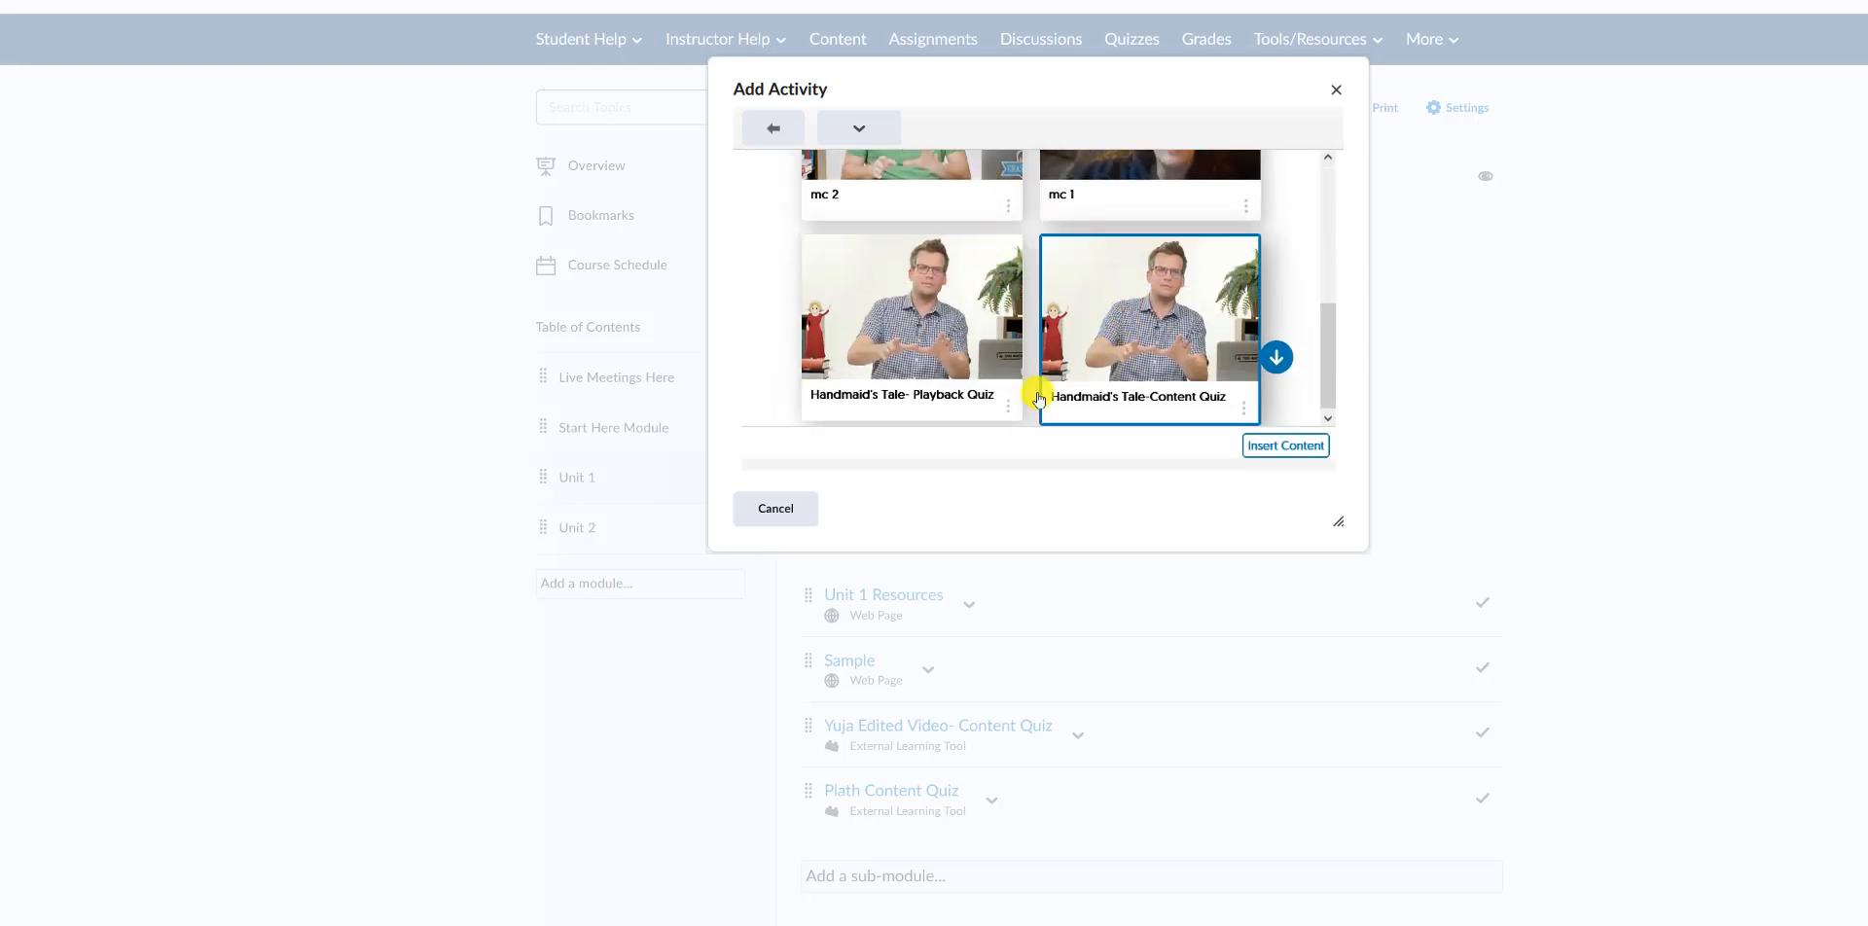
pyautogui.click(1265, 445)
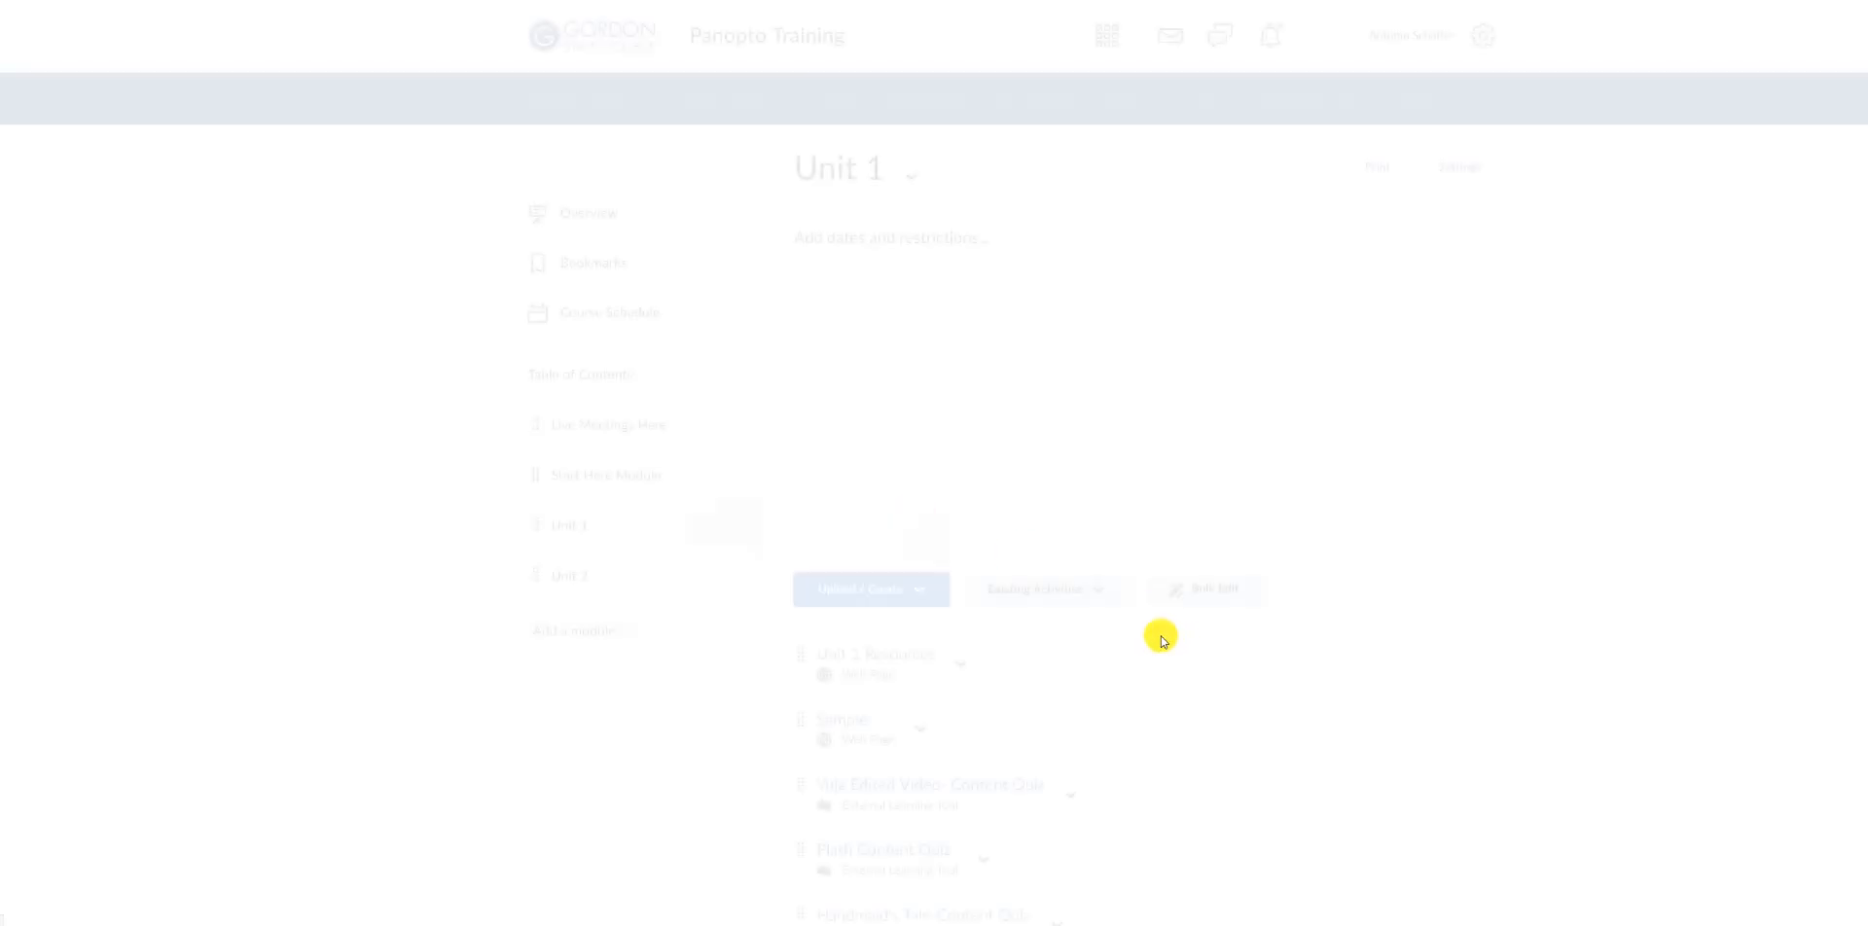
pyautogui.scroll(-2, 1160, 637)
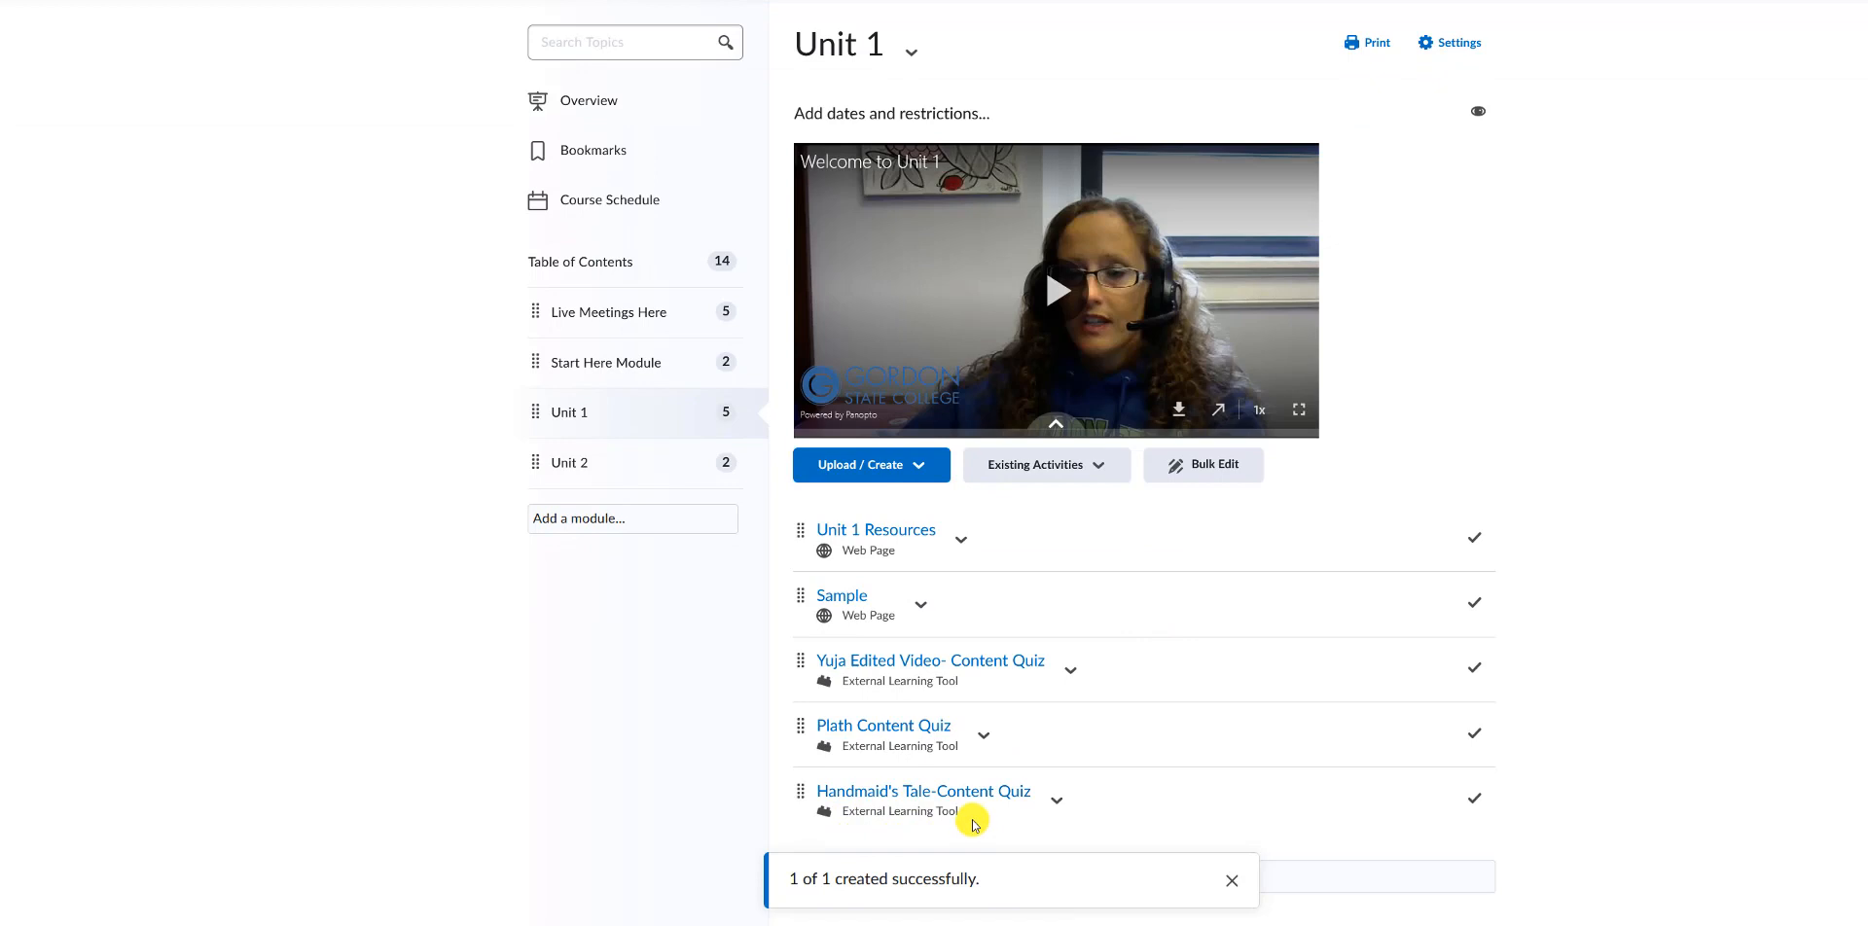
# Check the course's grade items for the Handmaid's Tale-Content Quiz entry.
pyautogui.moveTo(970, 818); pyautogui.dragTo(834, 803)
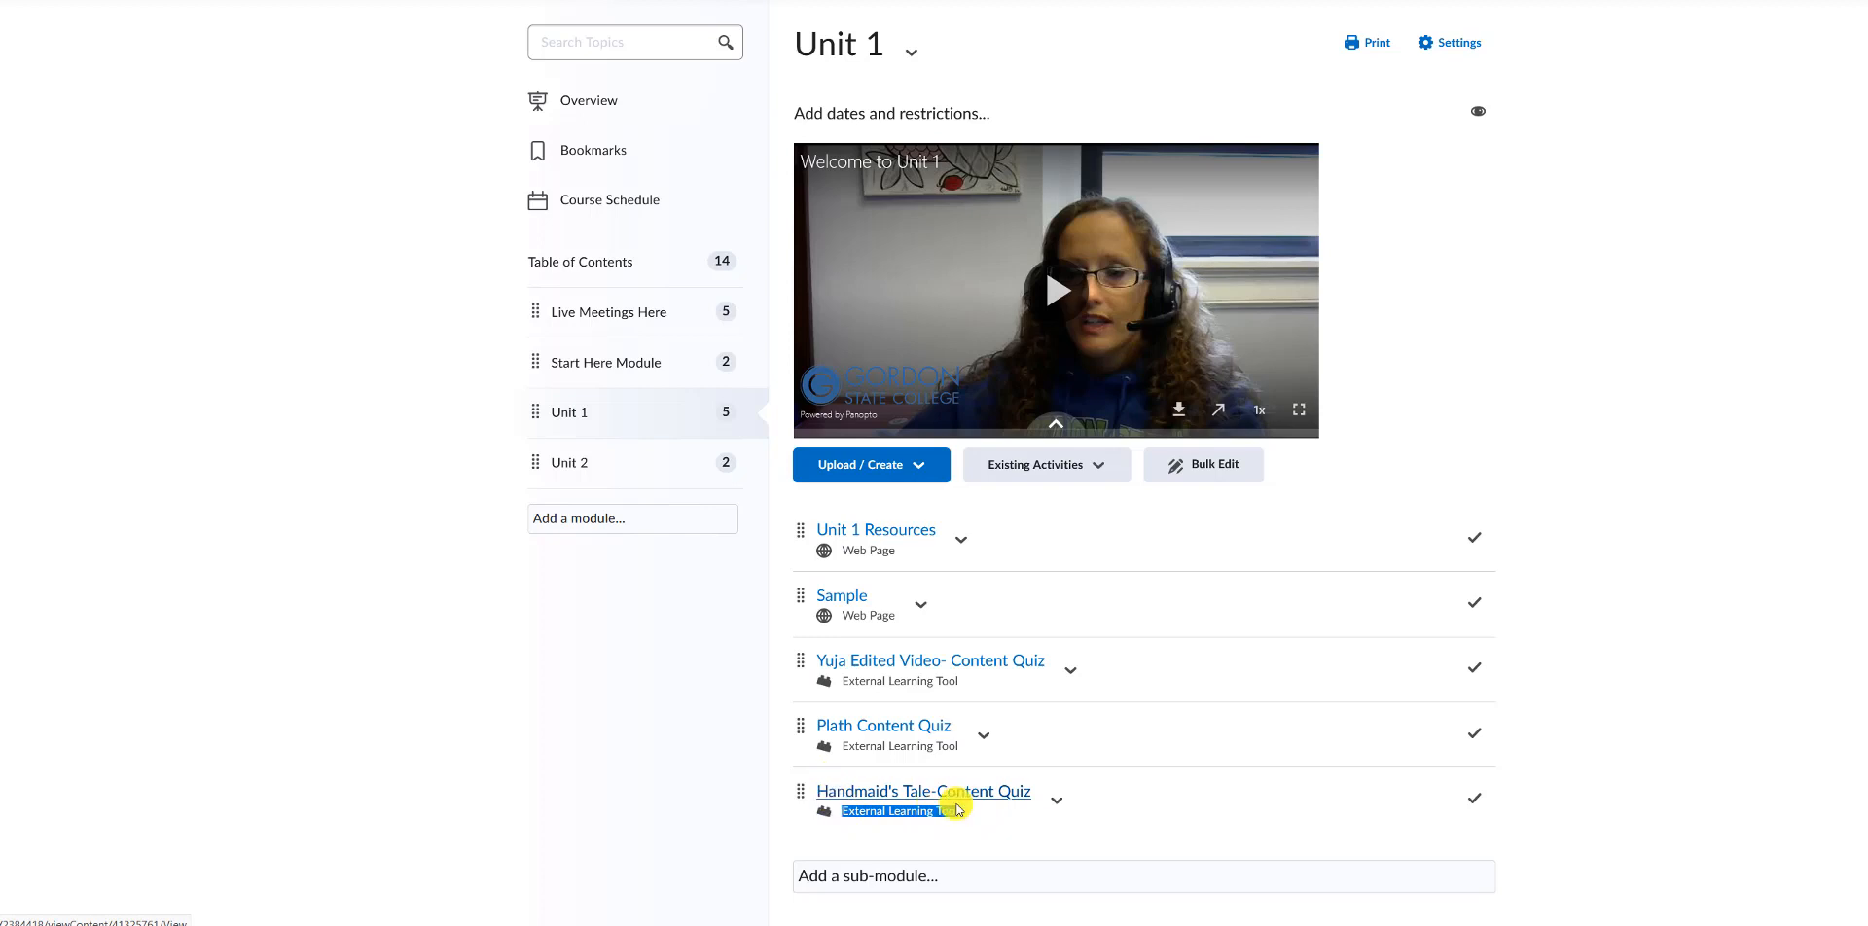
pyautogui.scroll(2, 1022, 778)
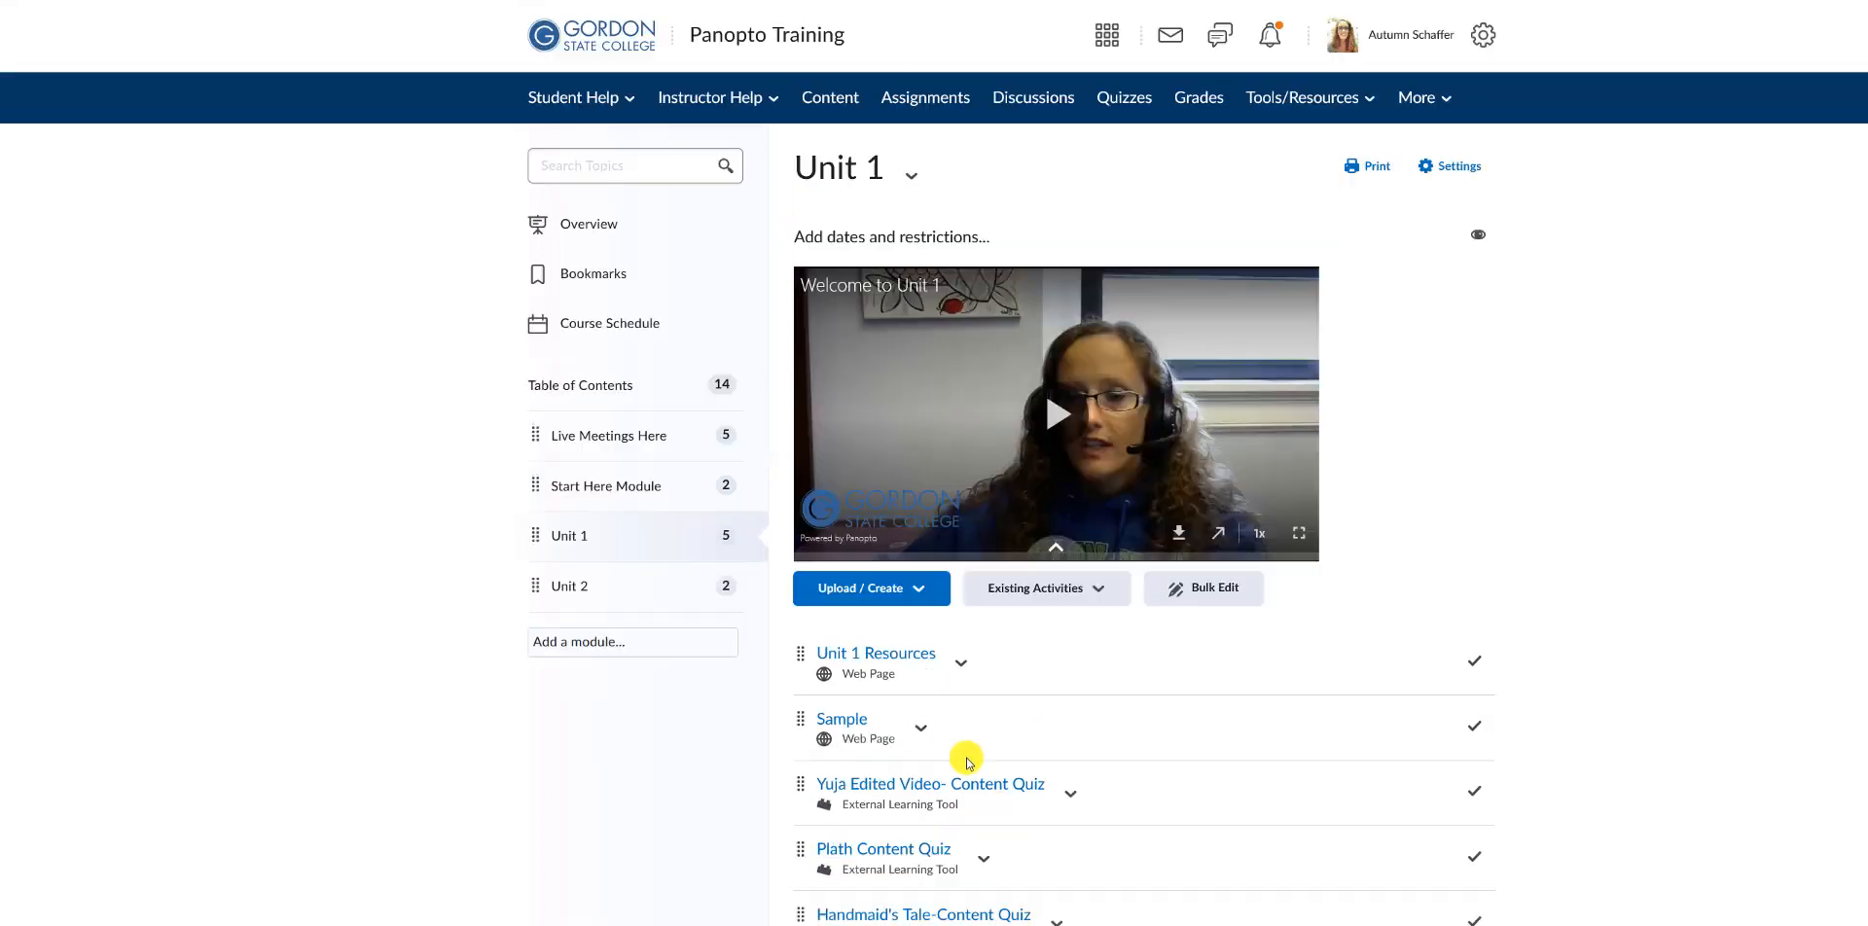
pyautogui.click(1209, 99)
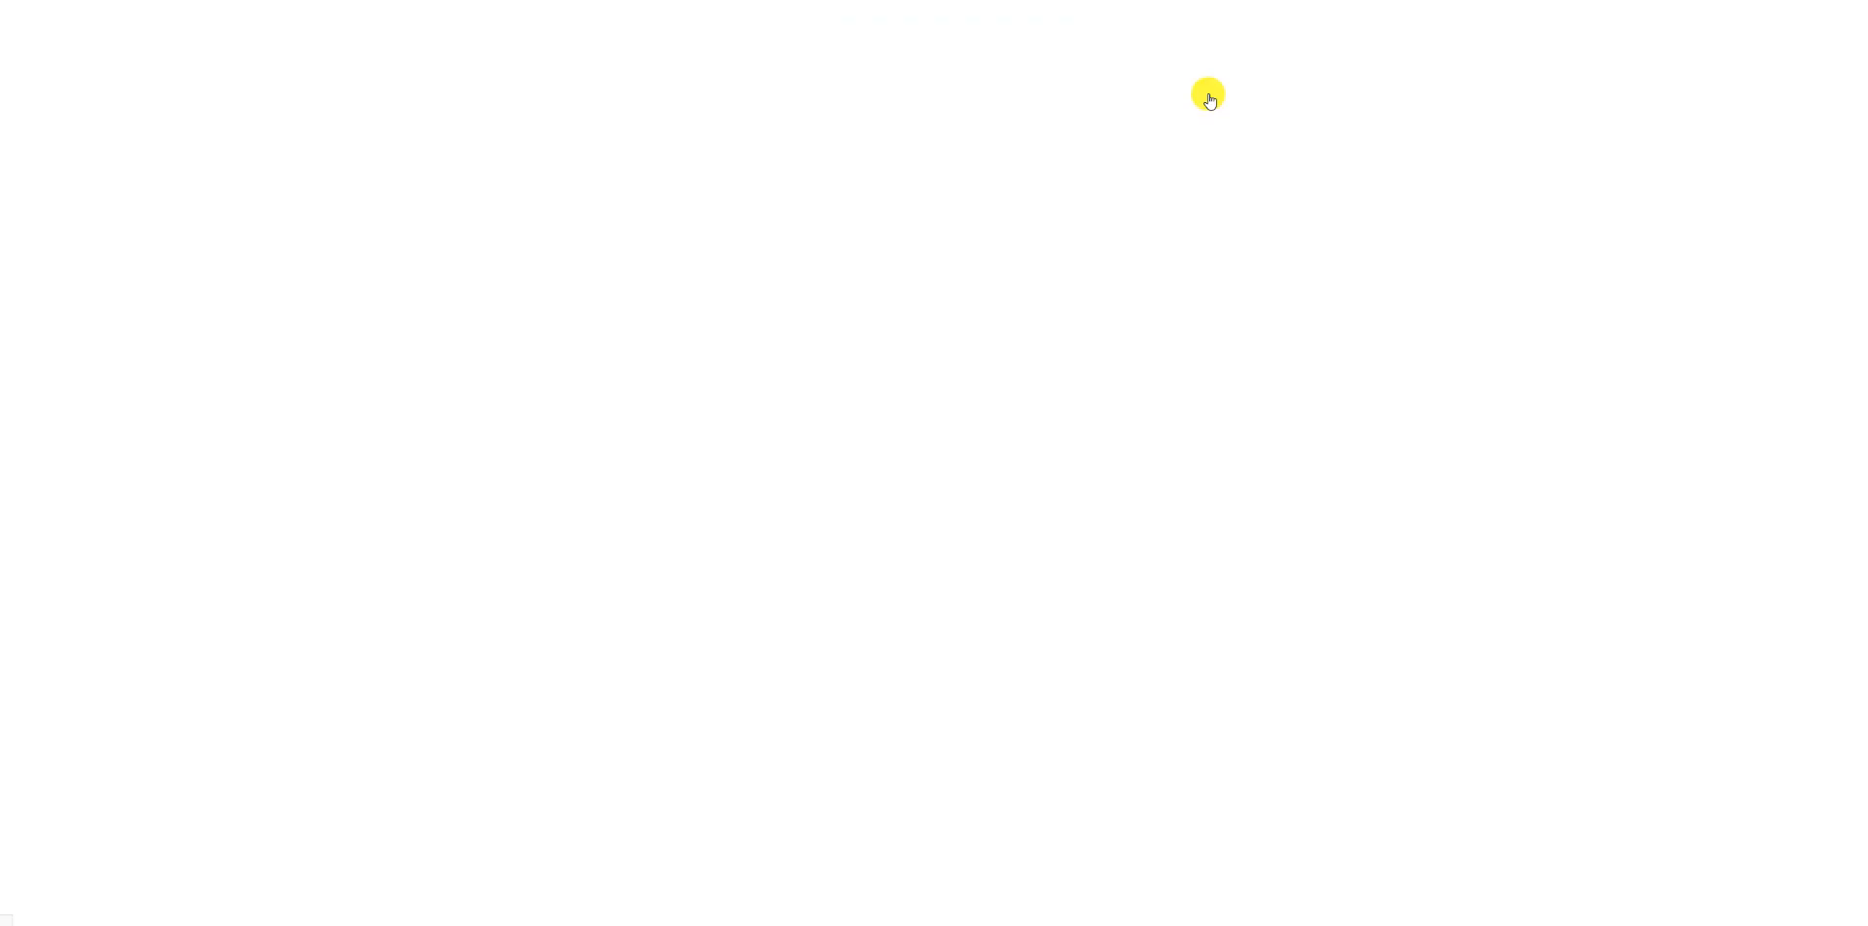
pyautogui.click(128, 216)
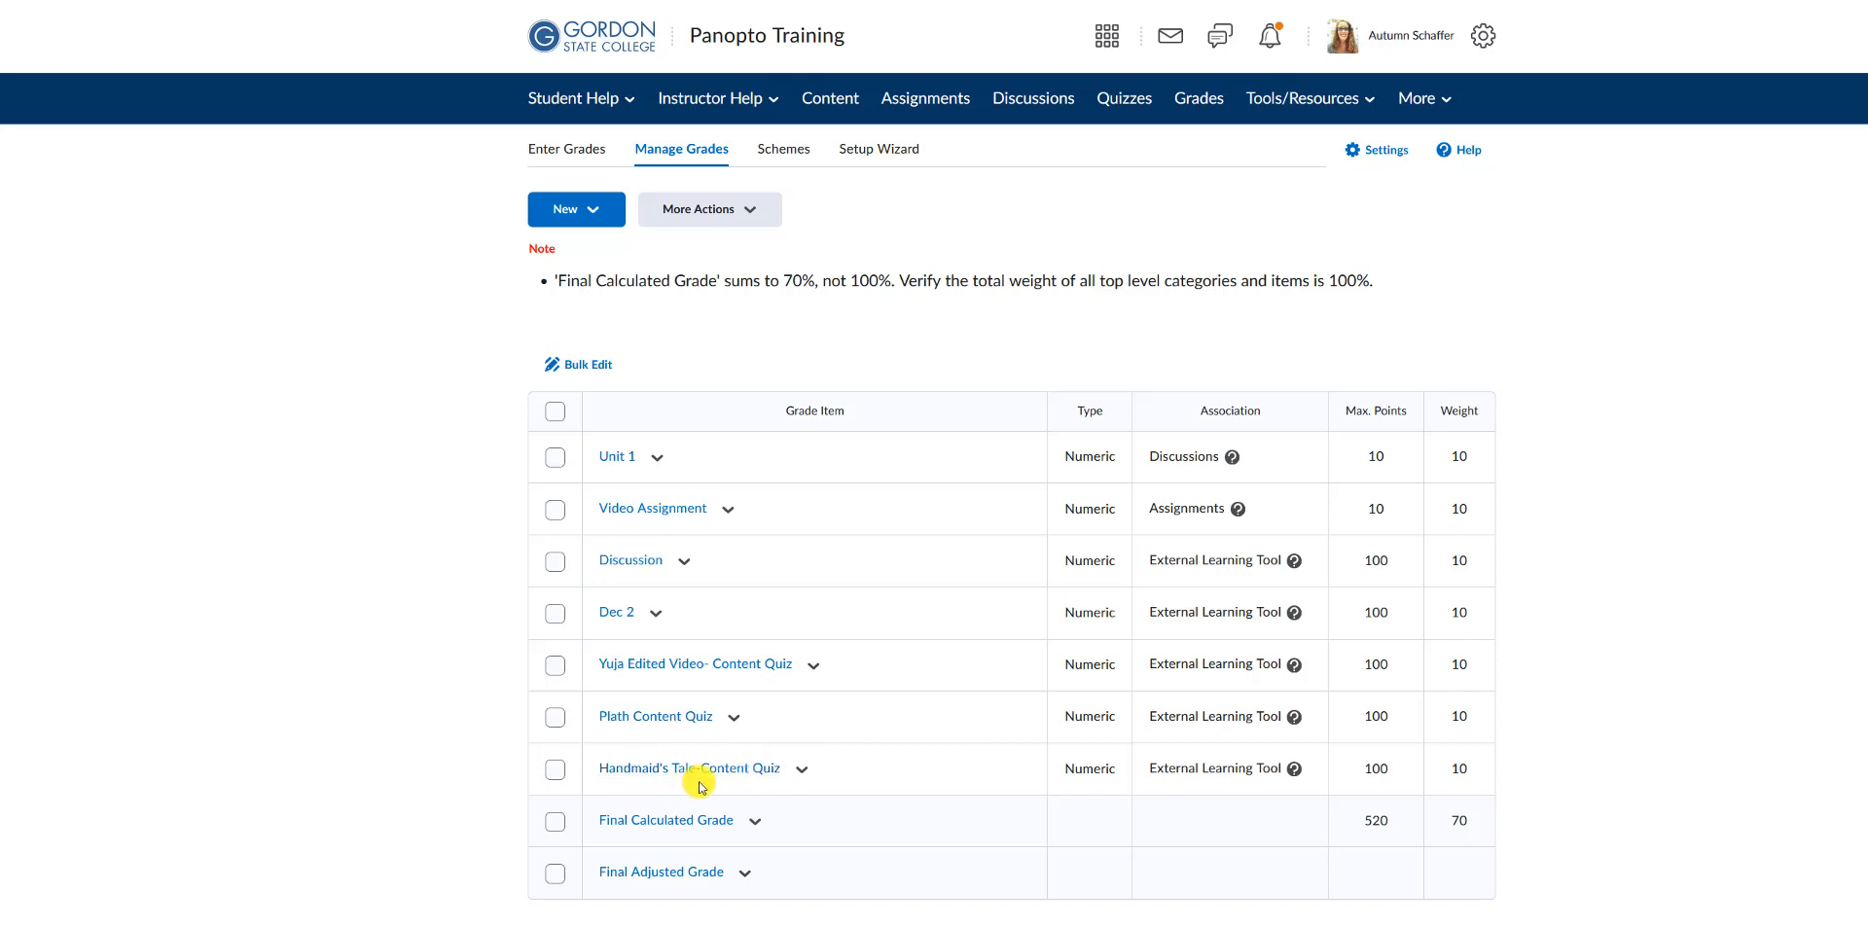
# Preview Handmaid's Tale-Content Quiz from the Unit 1 content and return to the Unit 1 topic list.
pyautogui.click(834, 98)
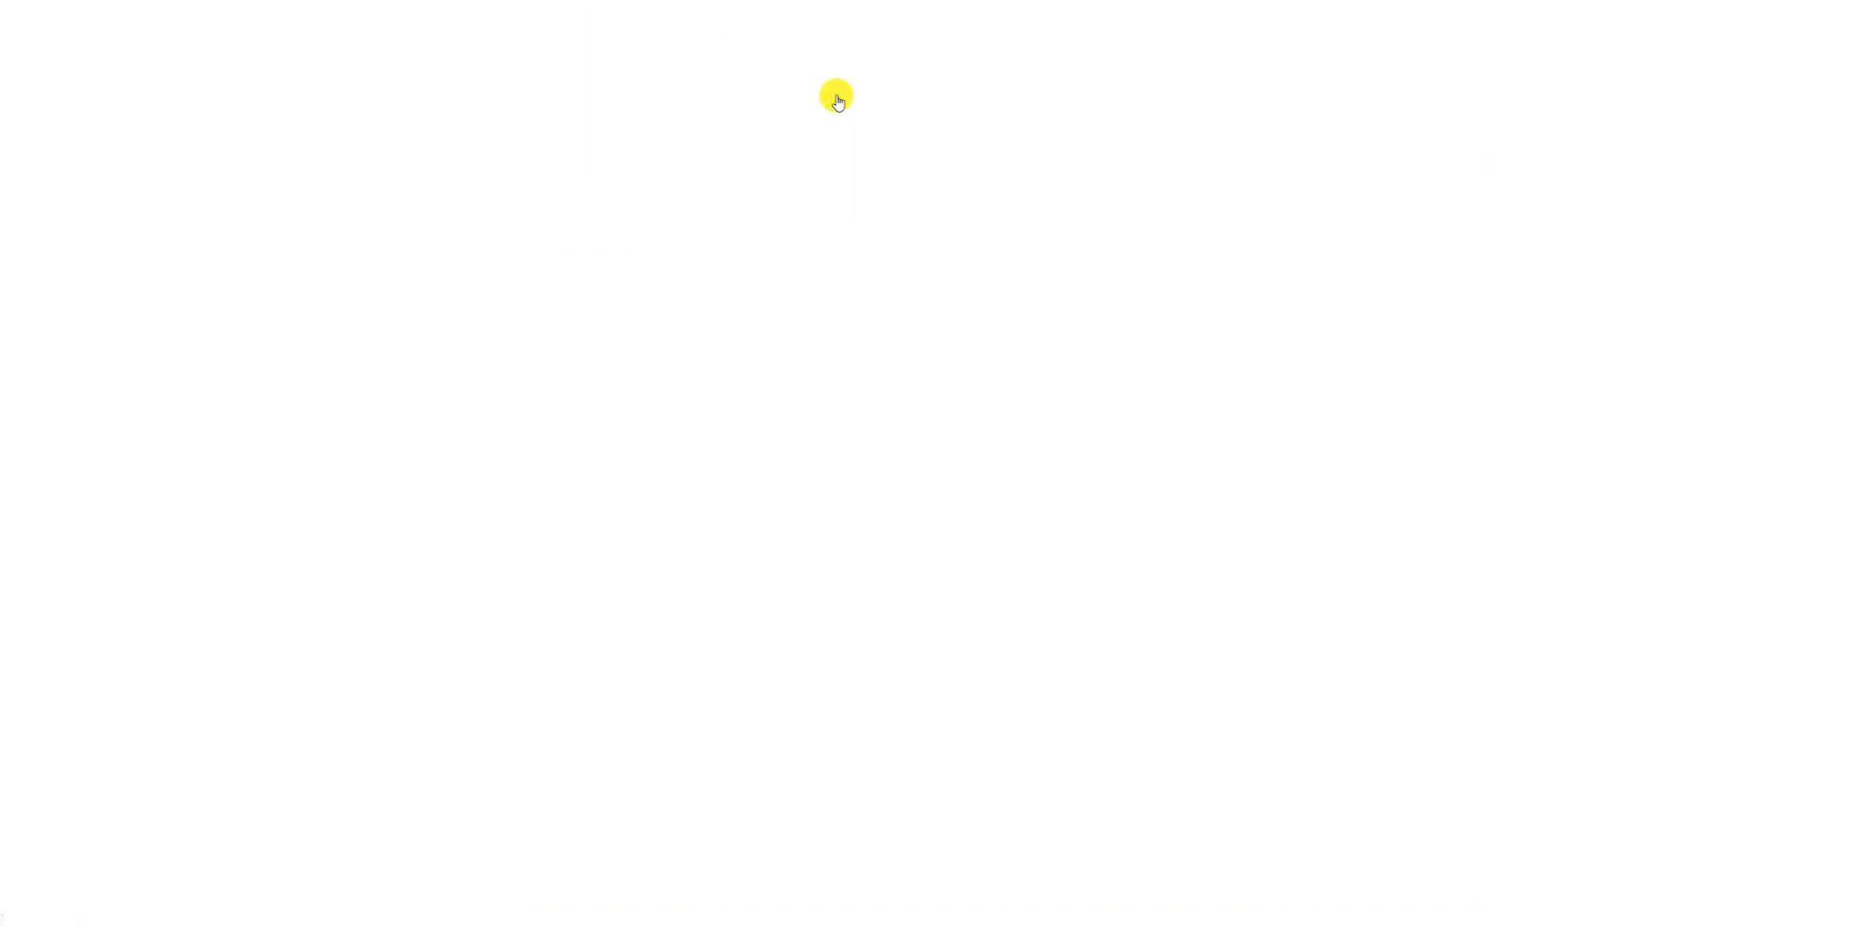
pyautogui.scroll(-2, 871, 389)
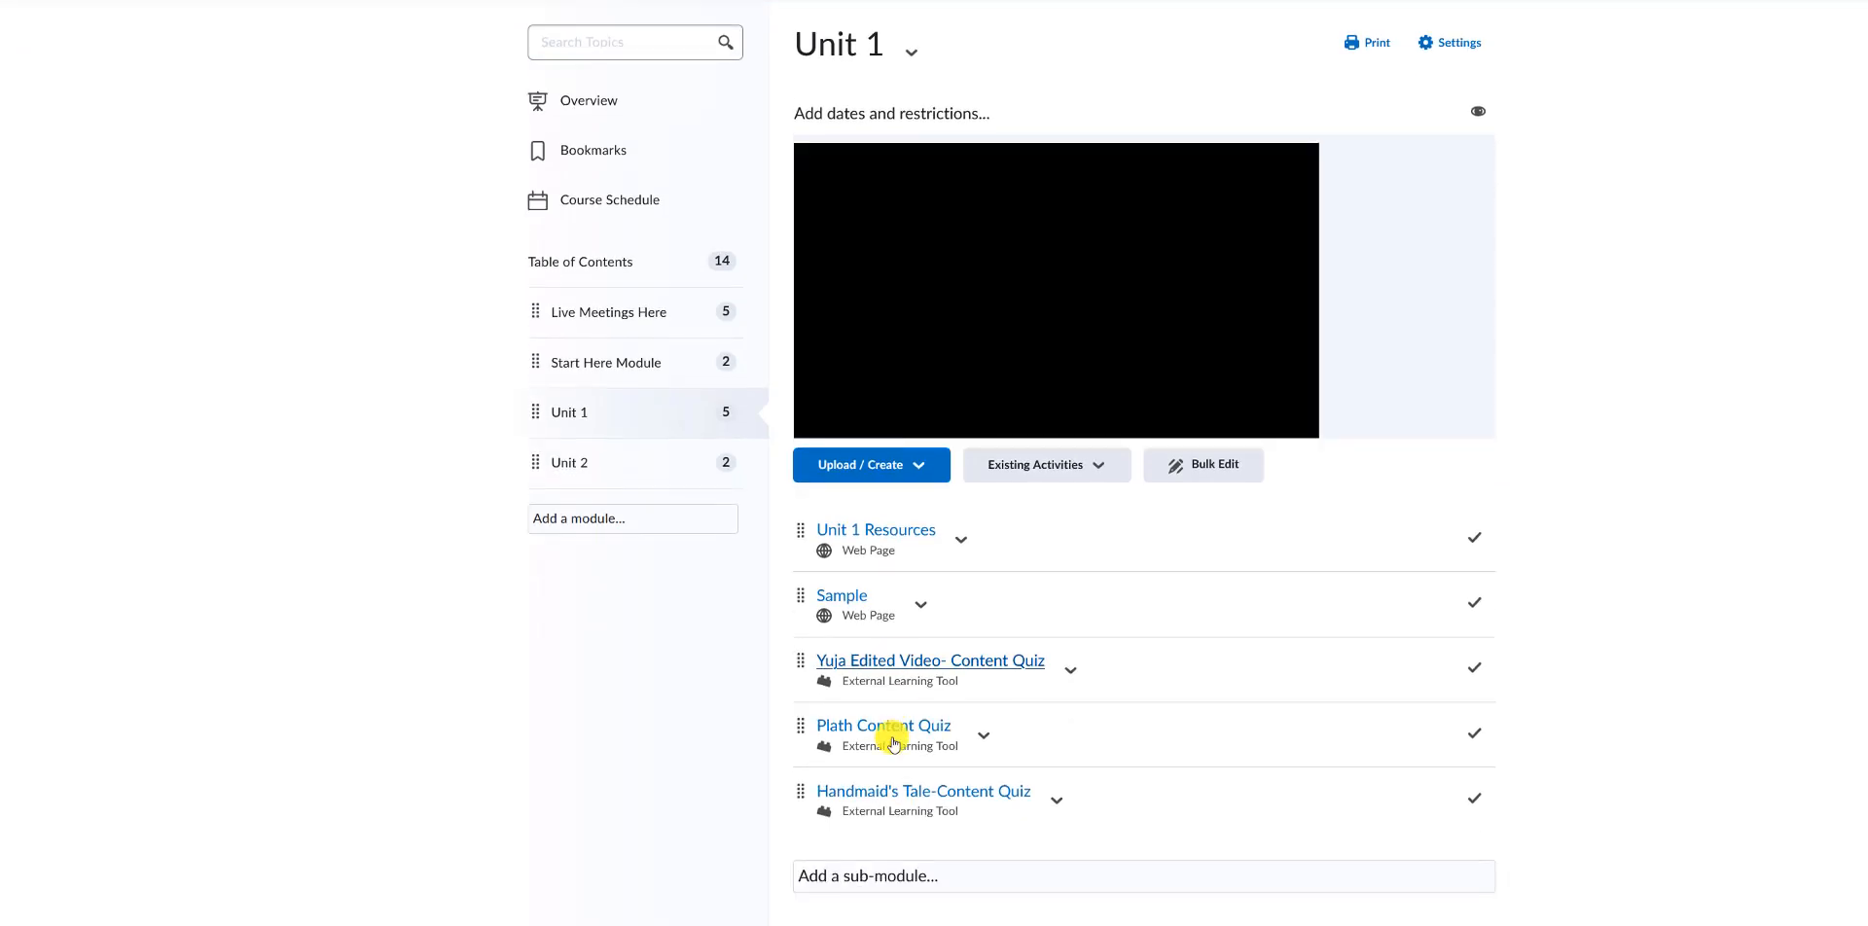
pyautogui.click(876, 790)
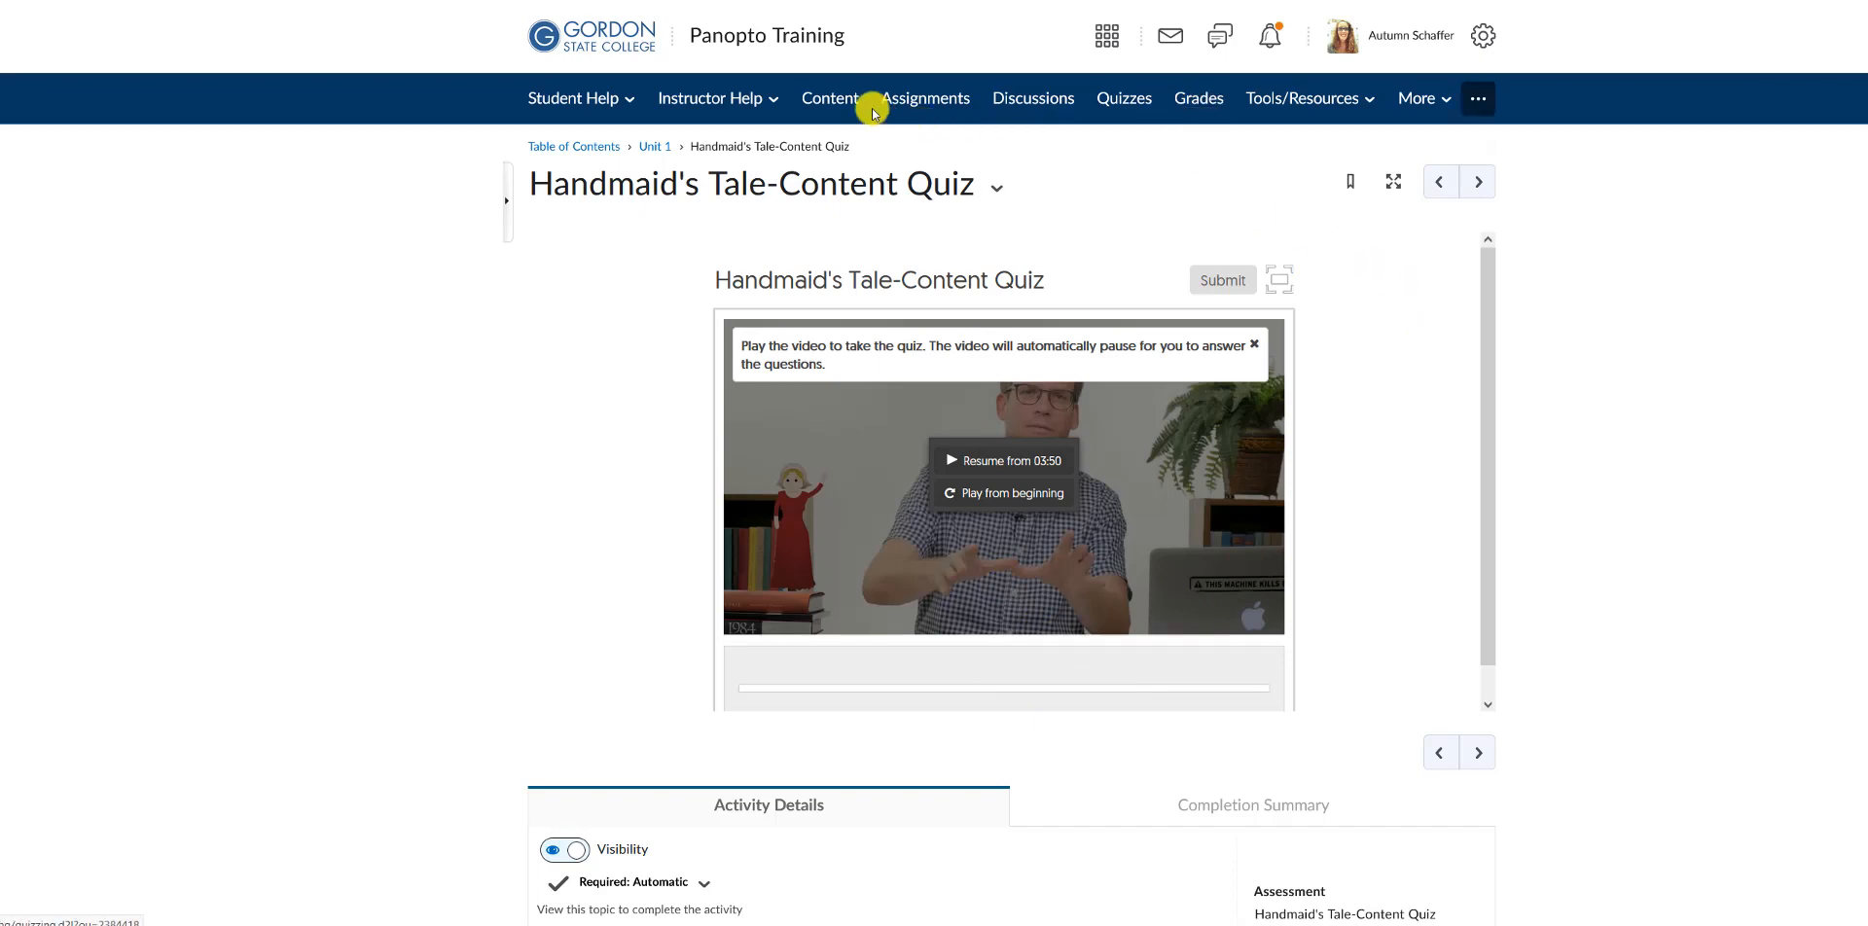
pyautogui.click(828, 99)
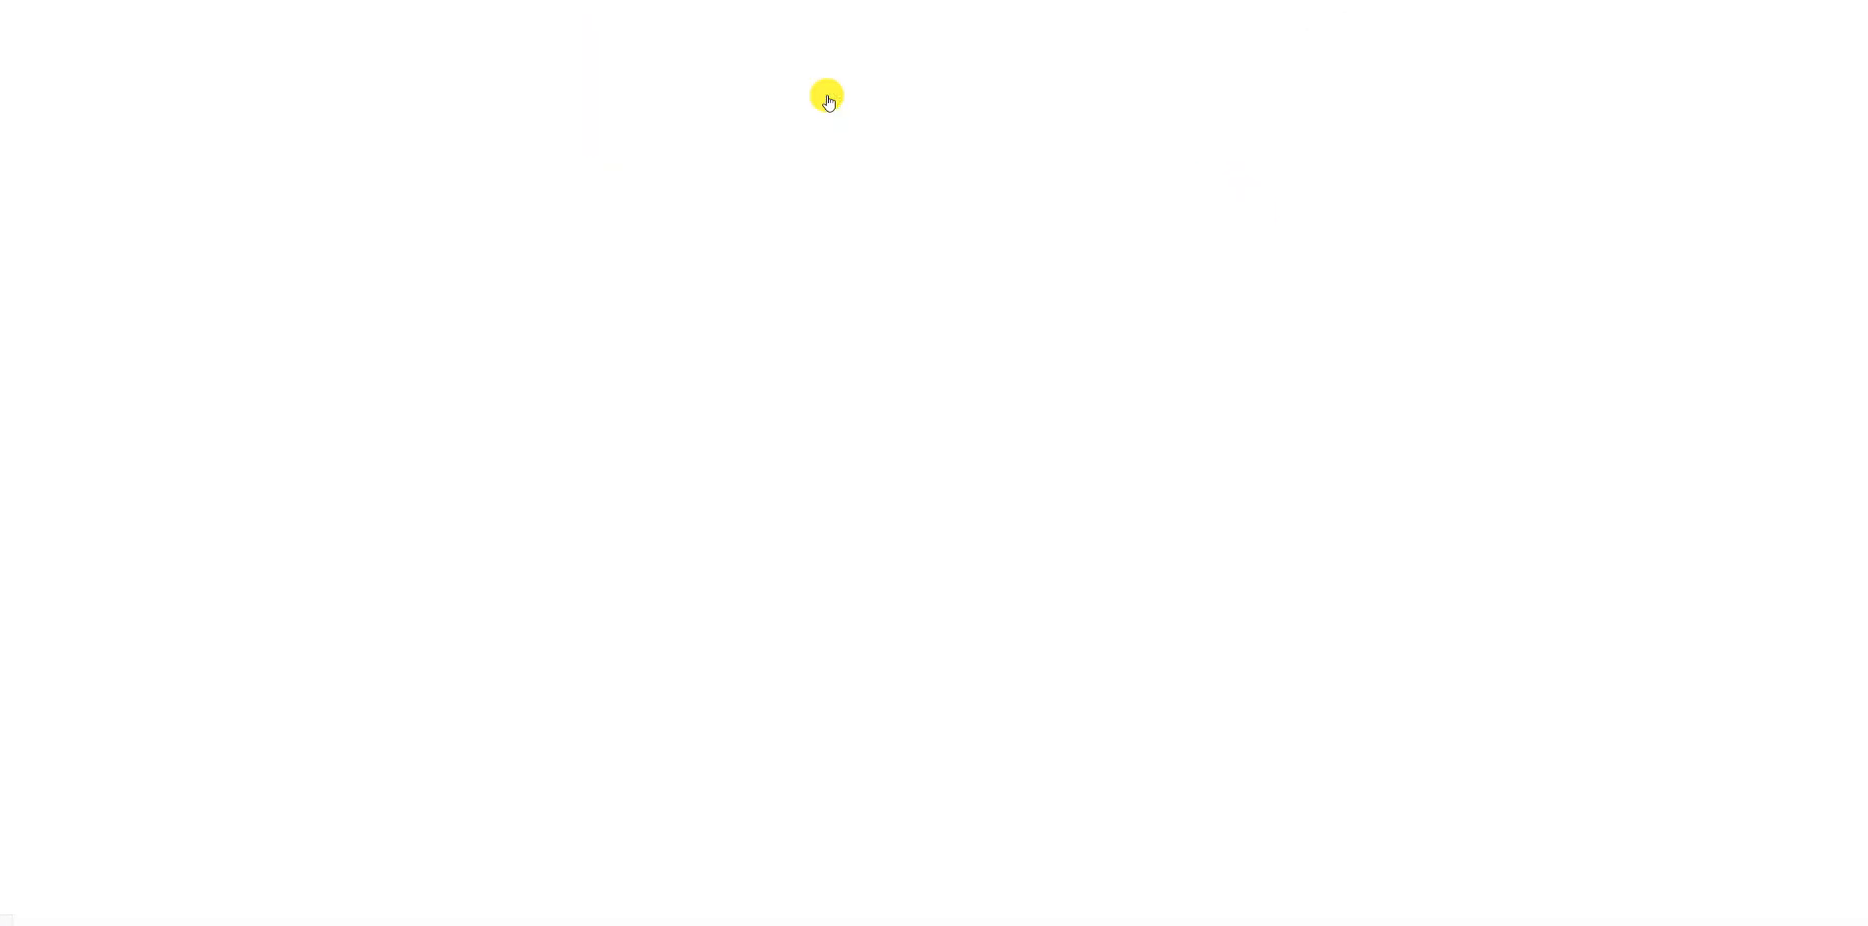
pyautogui.scroll(-2, 1057, 592)
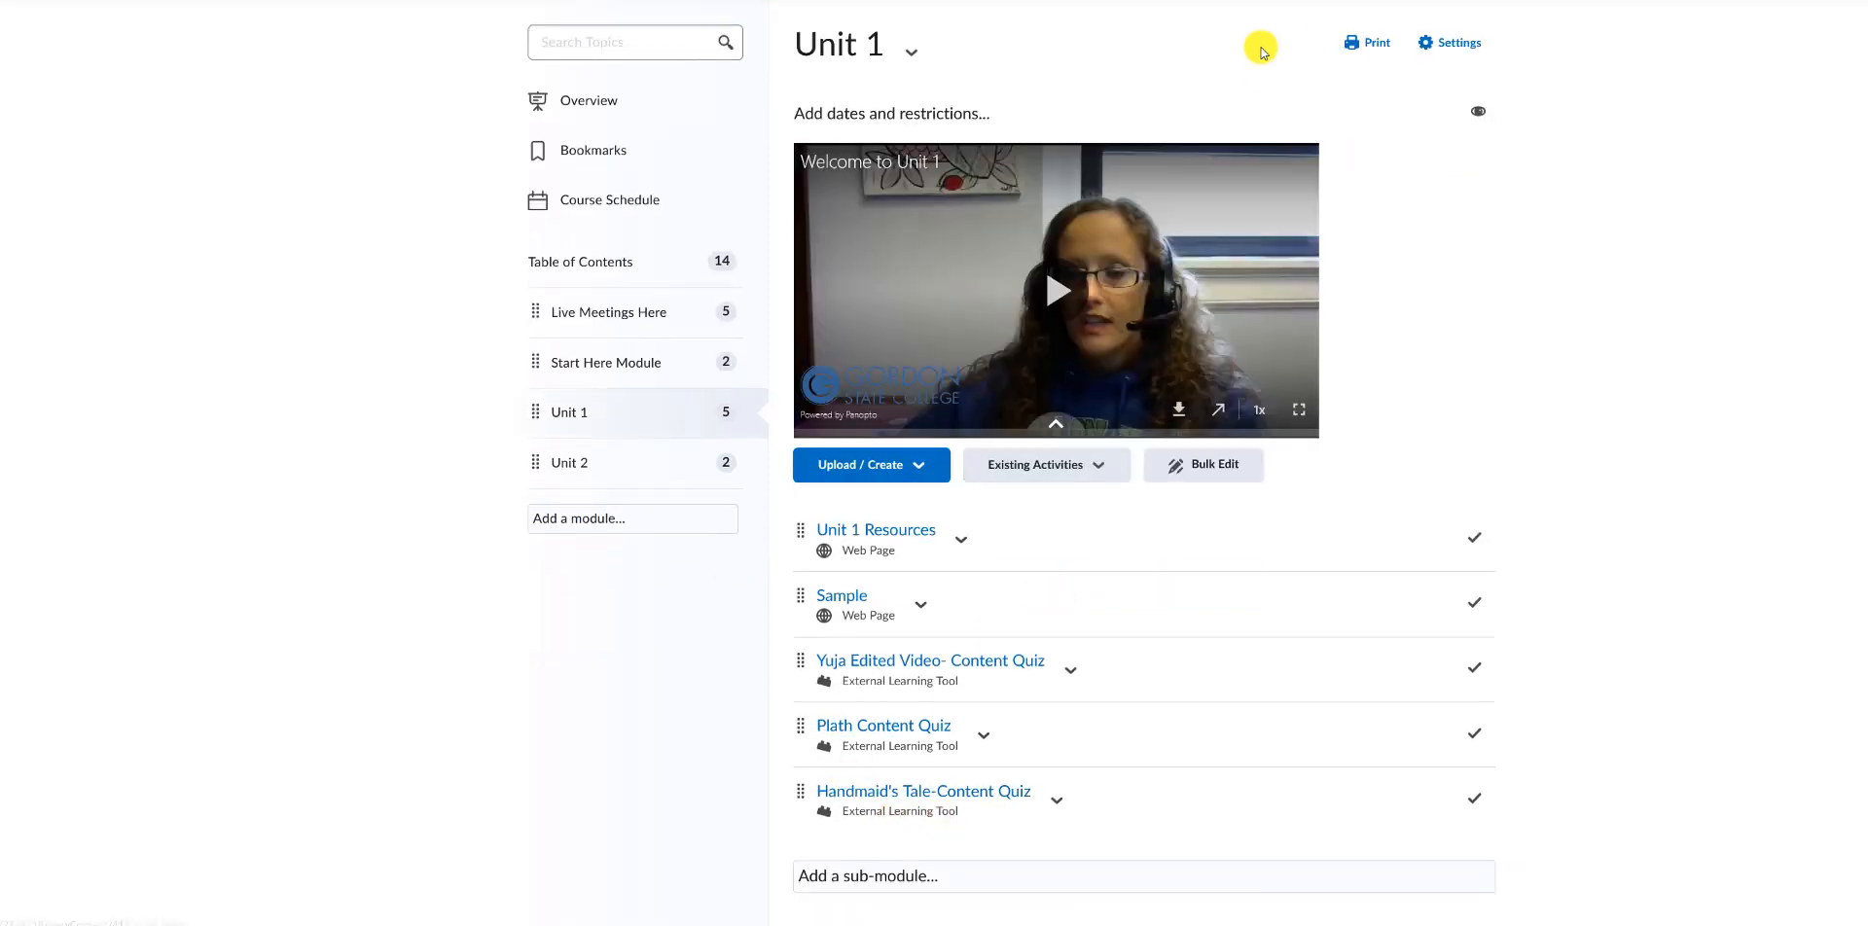
pyautogui.scroll(2, 1262, 49)
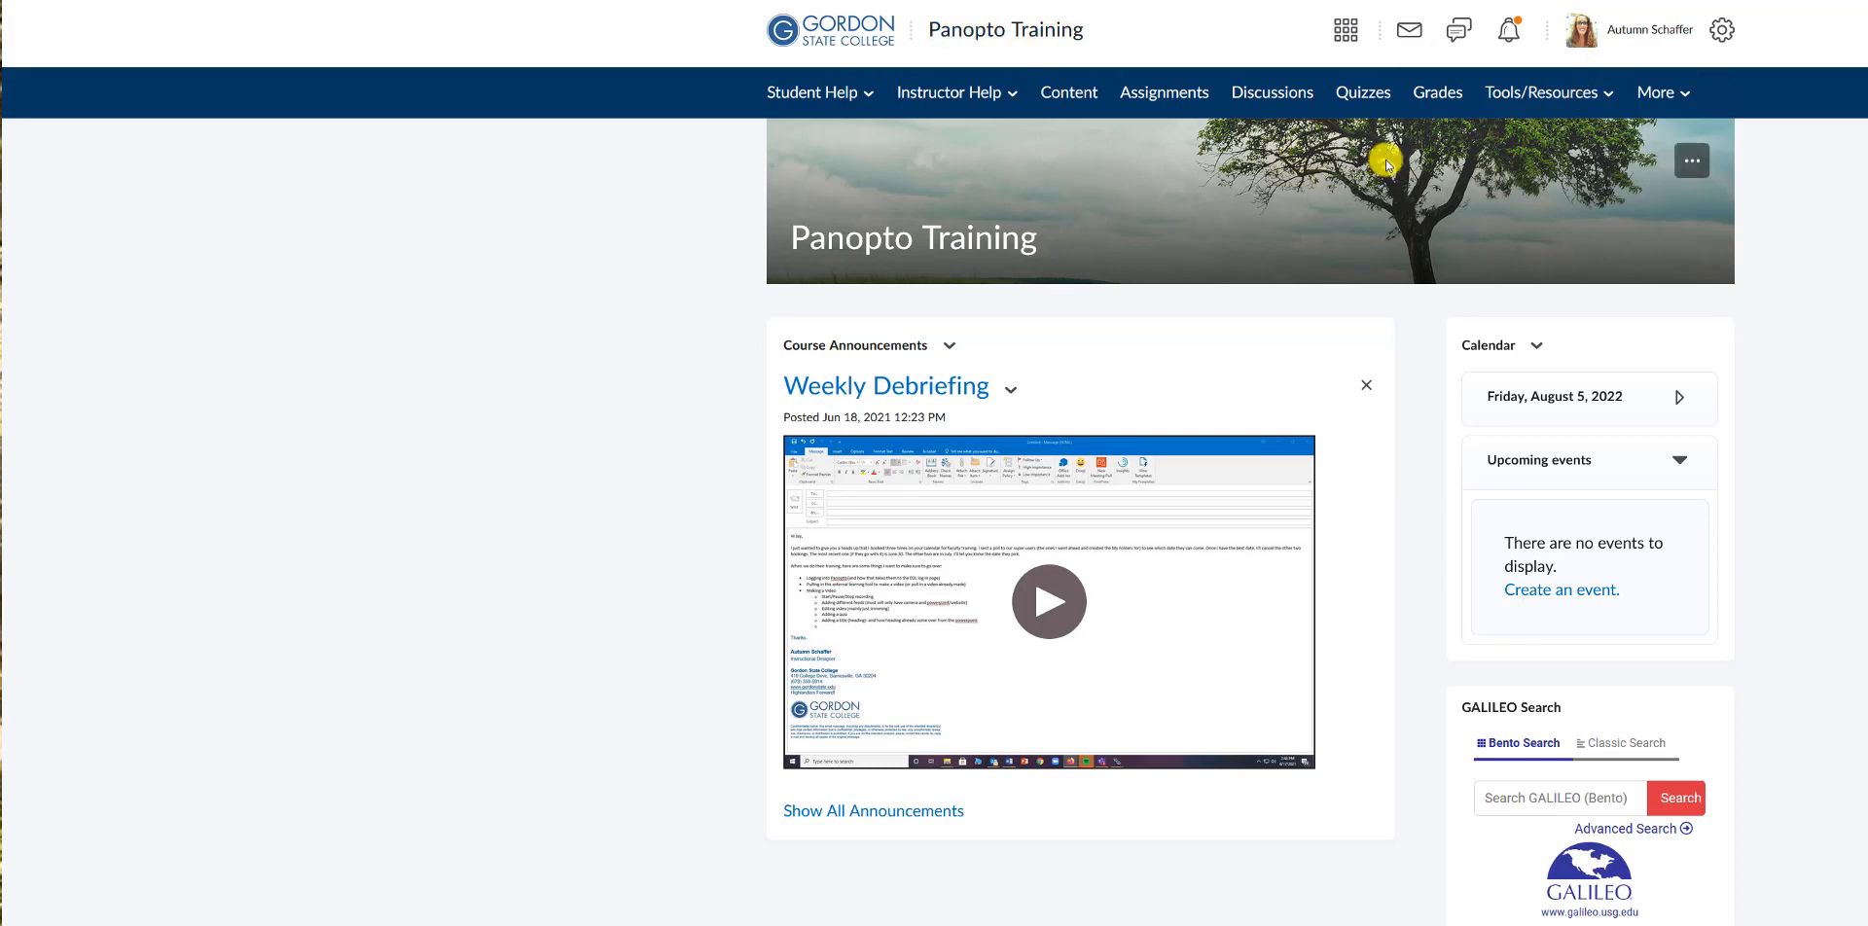
# Open the Yuja Media Library from the Panopto Training course.
pyautogui.click(1504, 92)
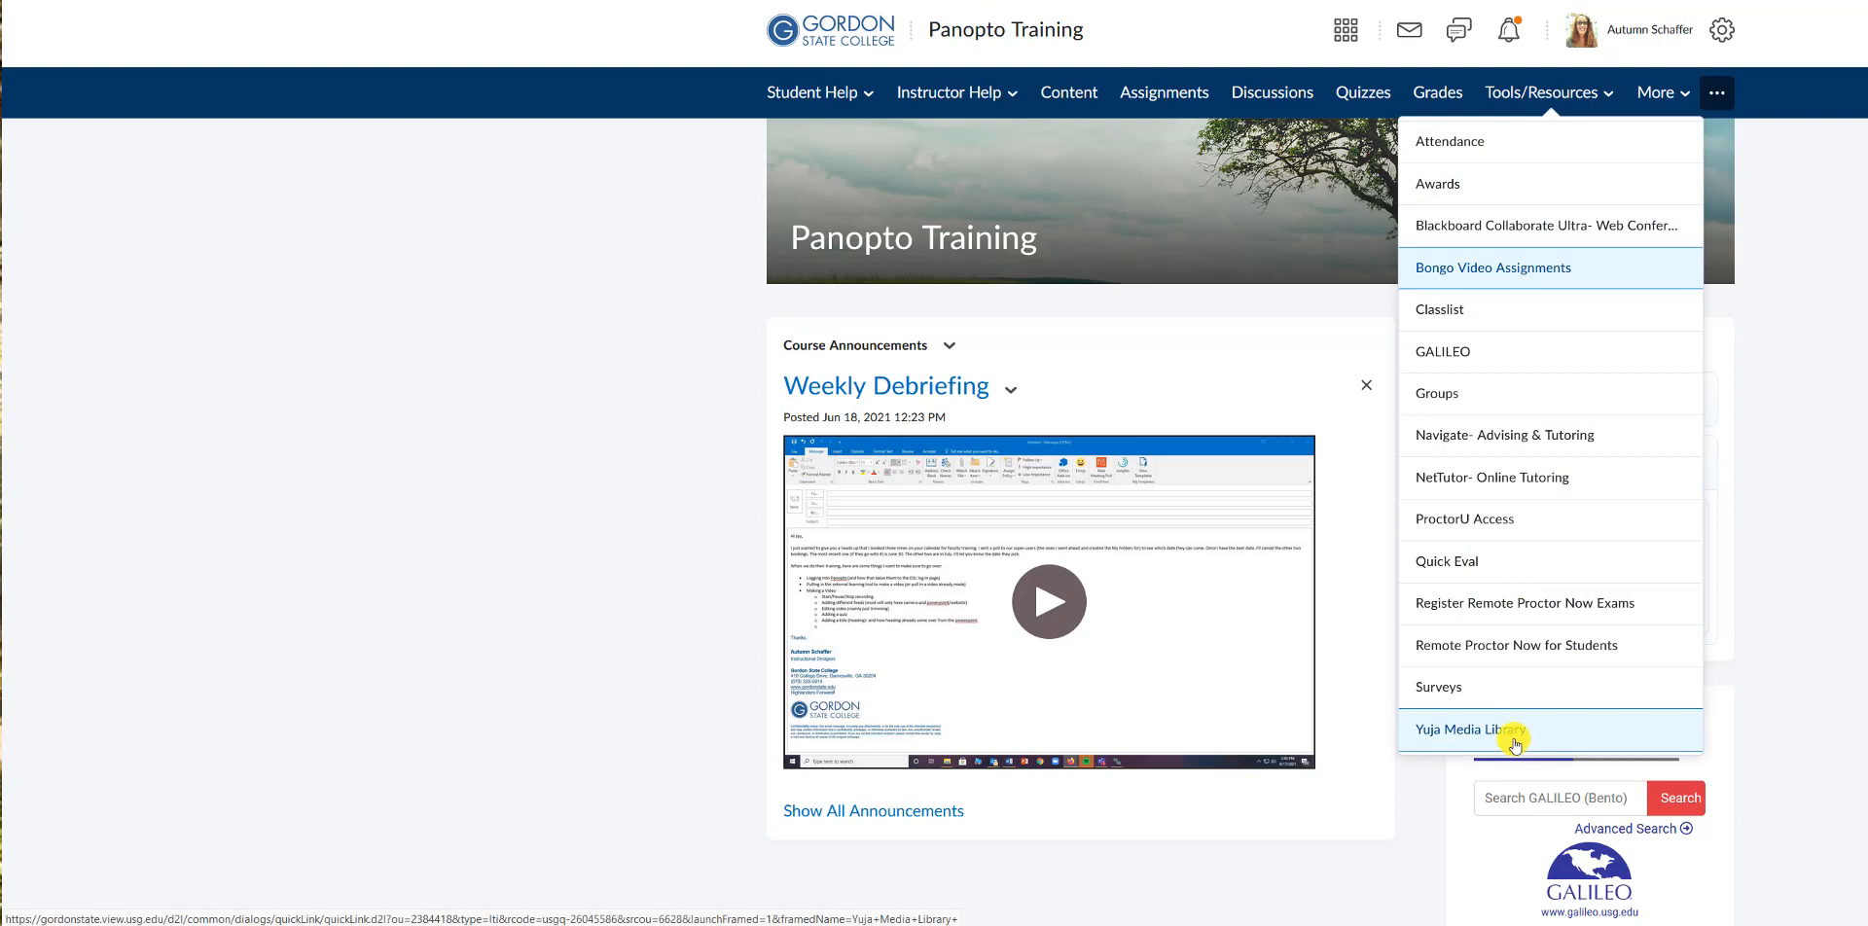
pyautogui.click(1517, 748)
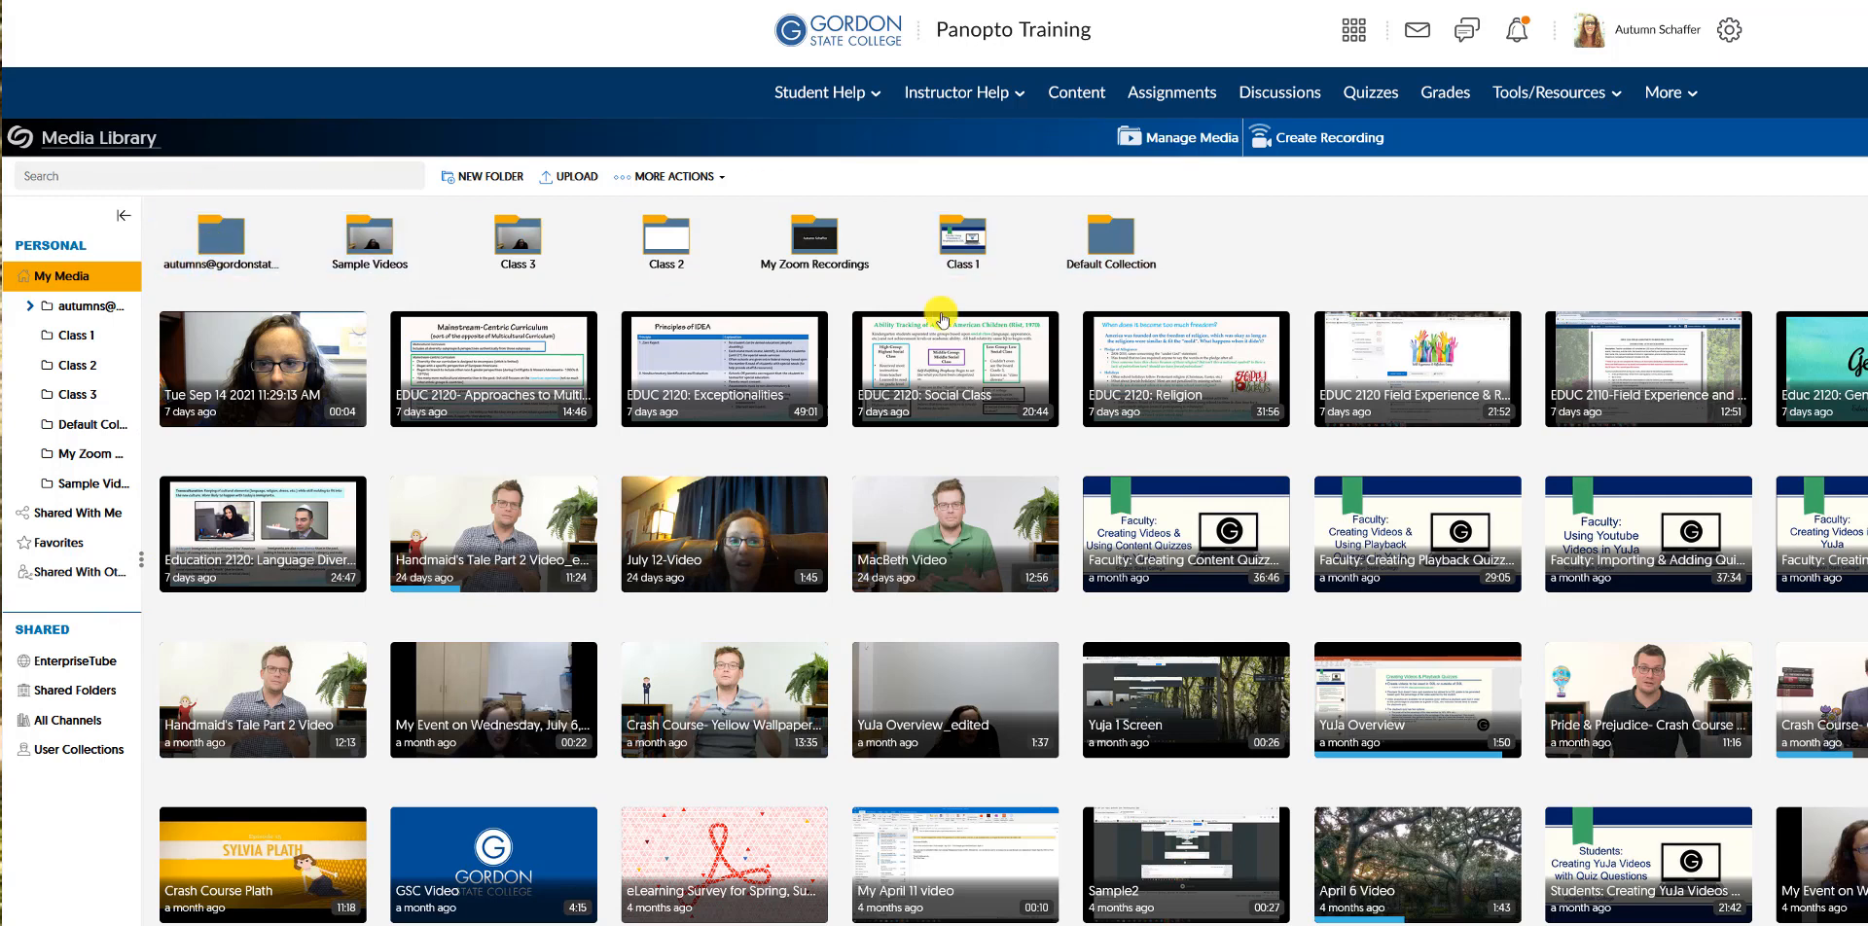
pyautogui.moveTo(1167, 320)
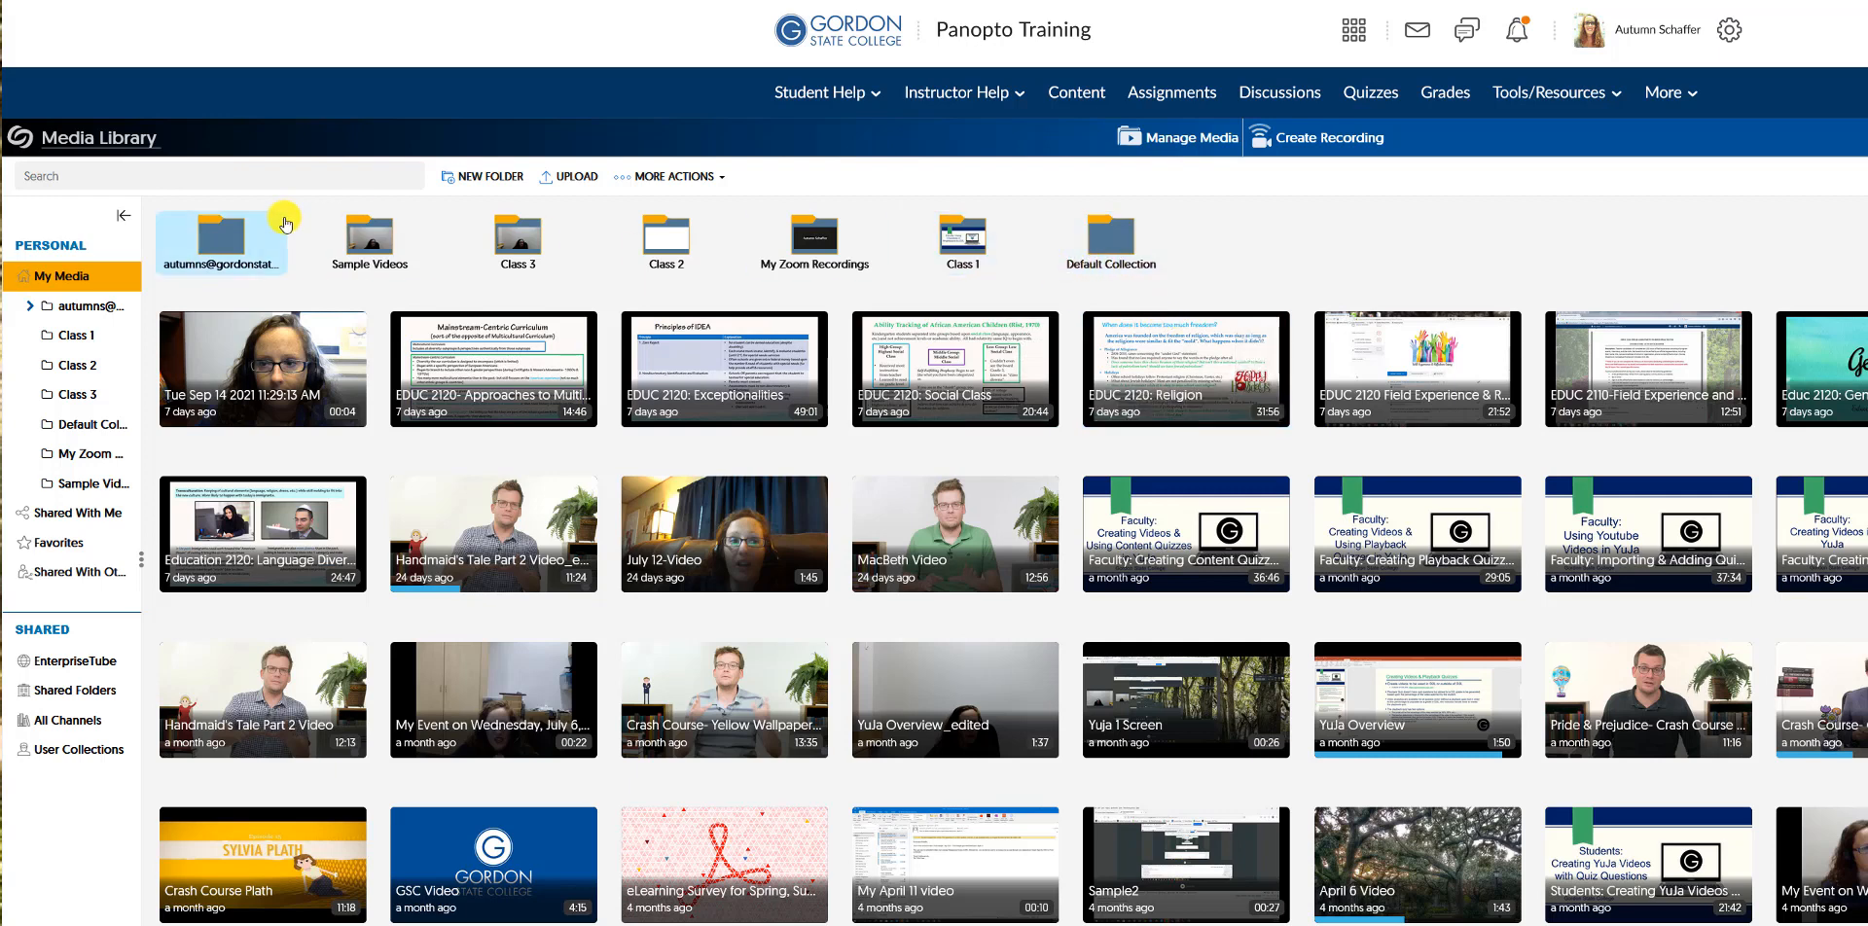
# Look inside the folder named after the account e-mail, return to My Media, and view the new-folder dialog without saving.
pyautogui.click(249, 242)
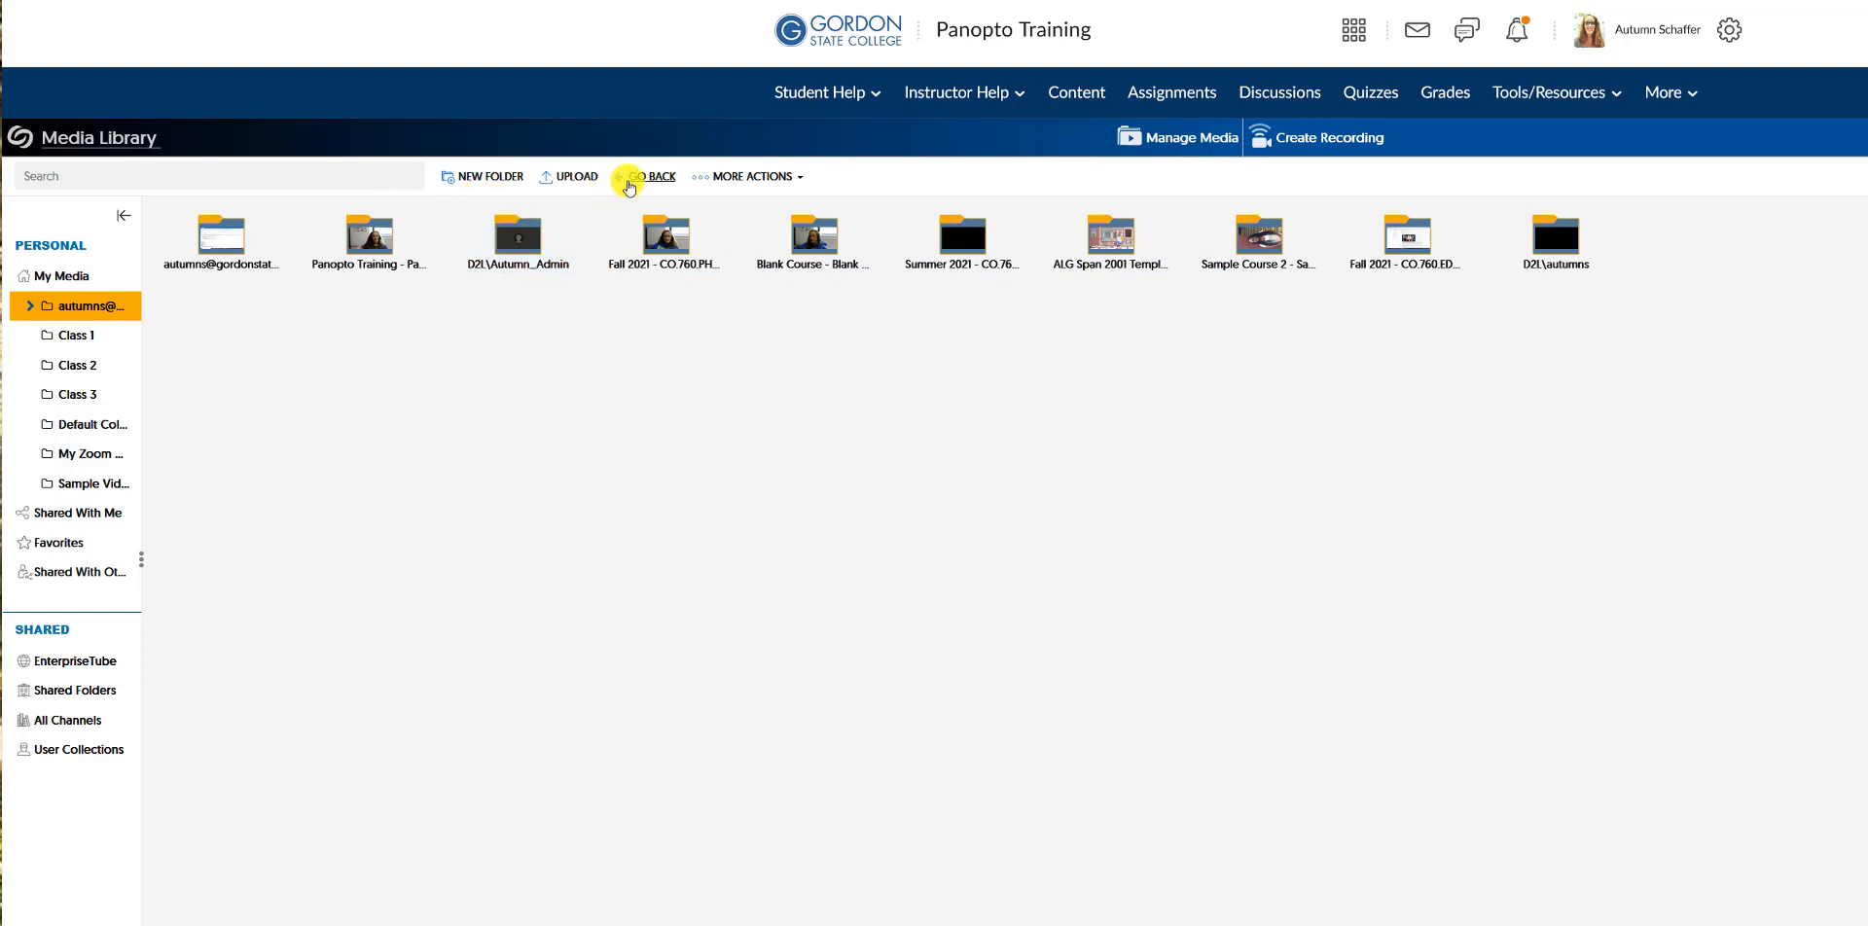
pyautogui.click(628, 178)
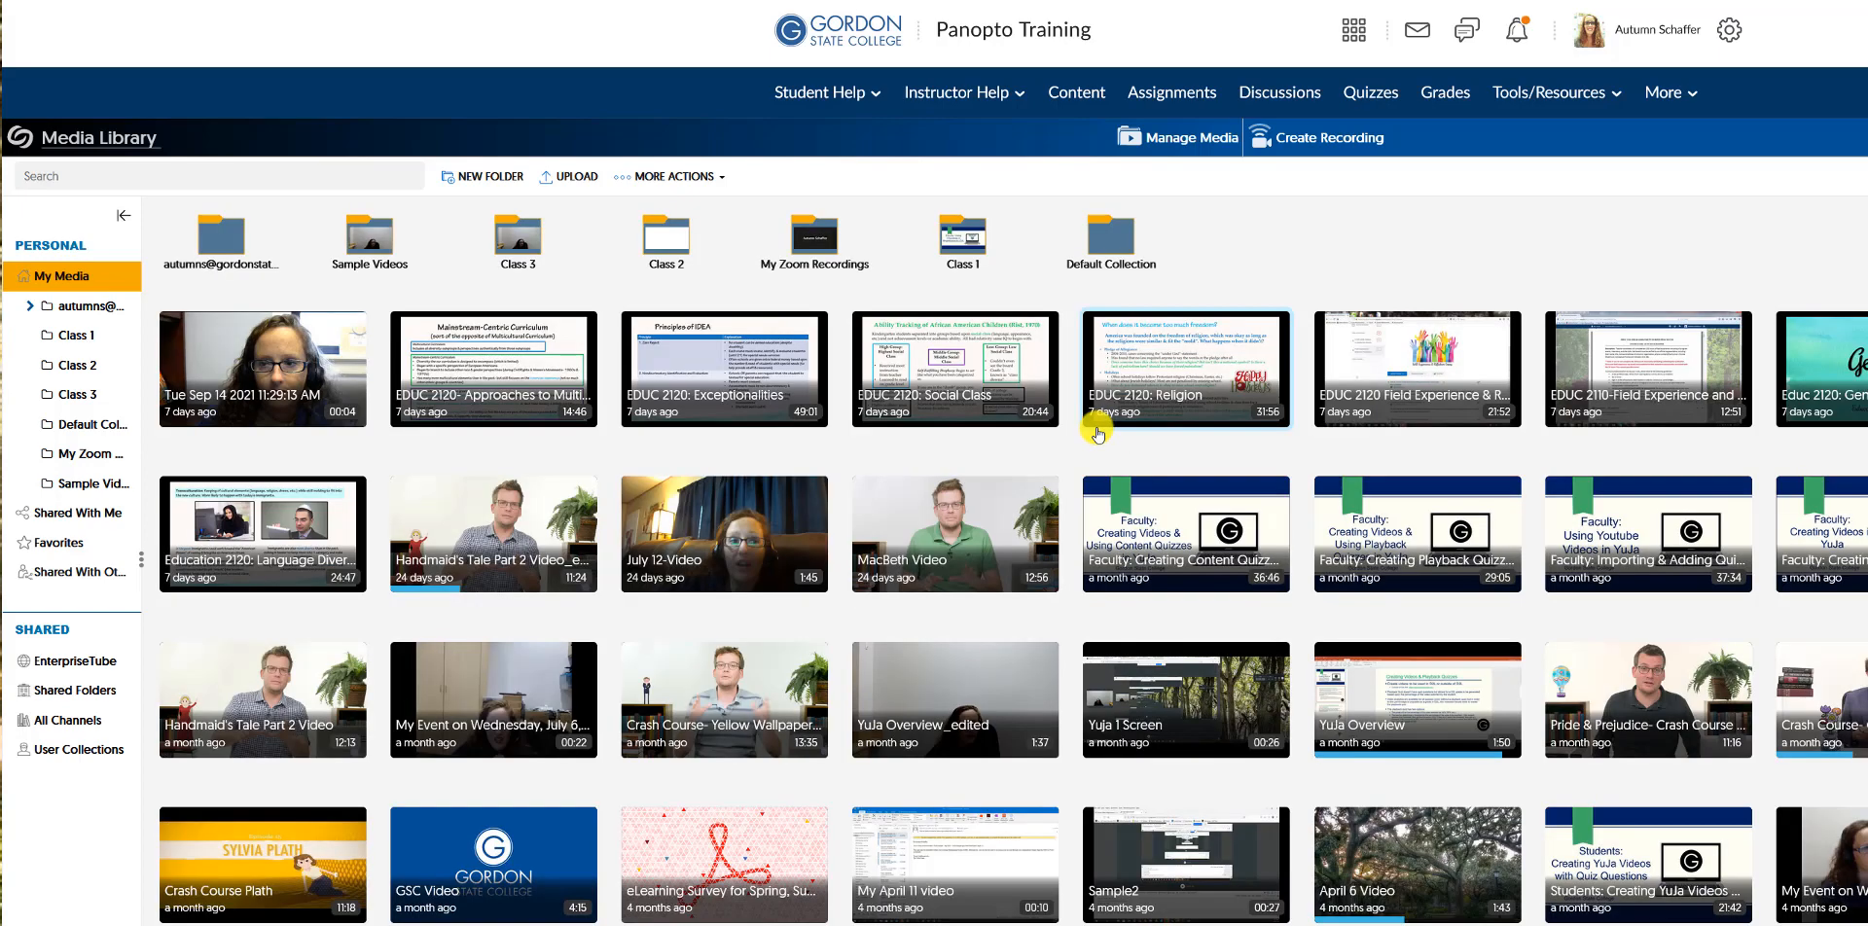
pyautogui.click(471, 181)
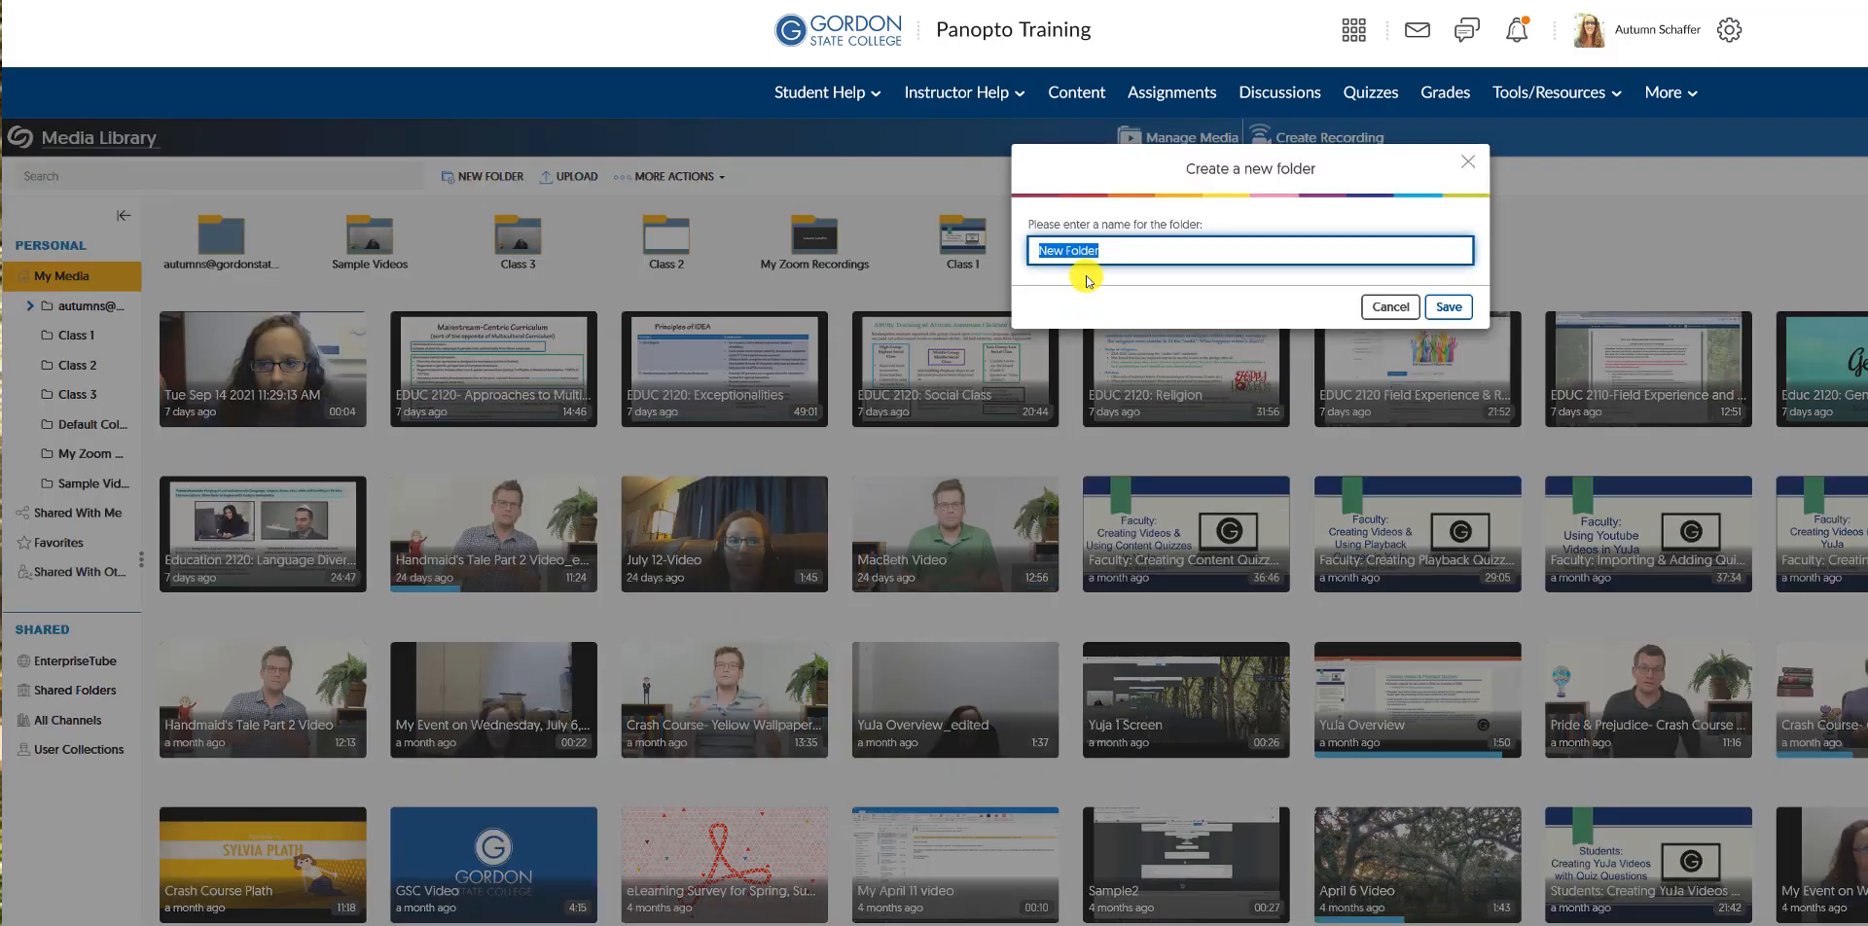
pyautogui.click(1467, 163)
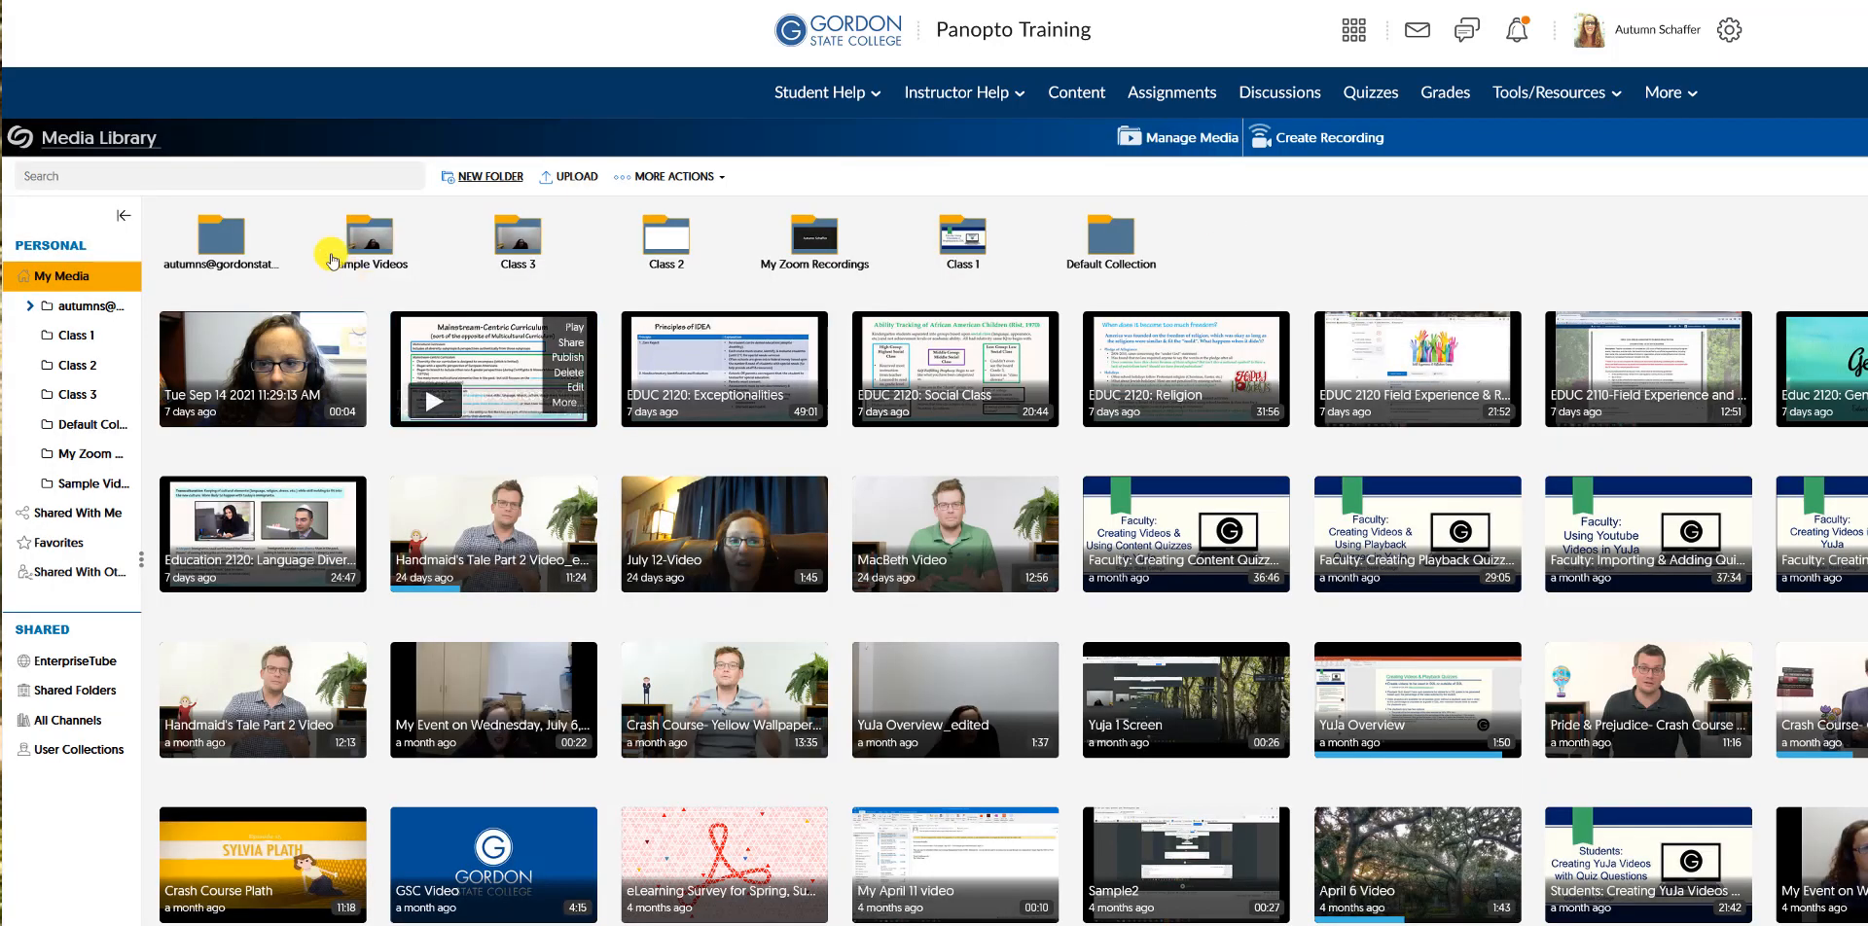
# Move the video from the "Fall 2021 - CO.760.PH..." folder inside the e-mail-named folder to the Class 2 folder.
pyautogui.click(233, 249)
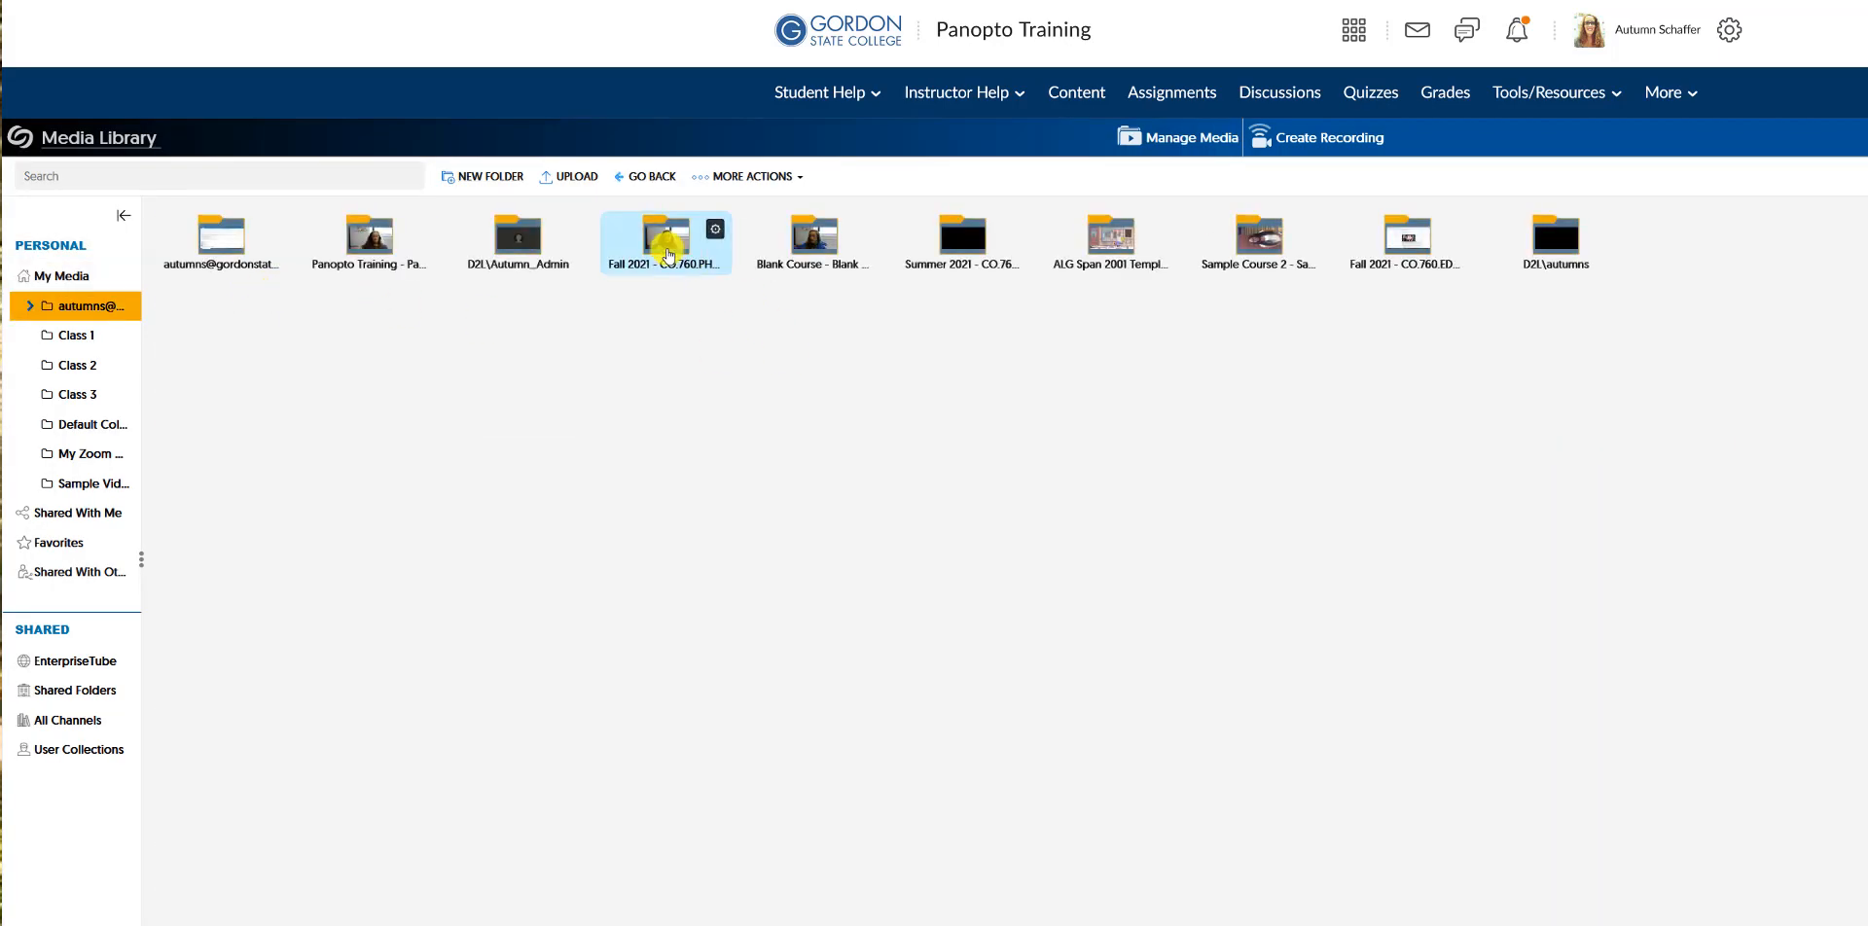
pyautogui.click(661, 243)
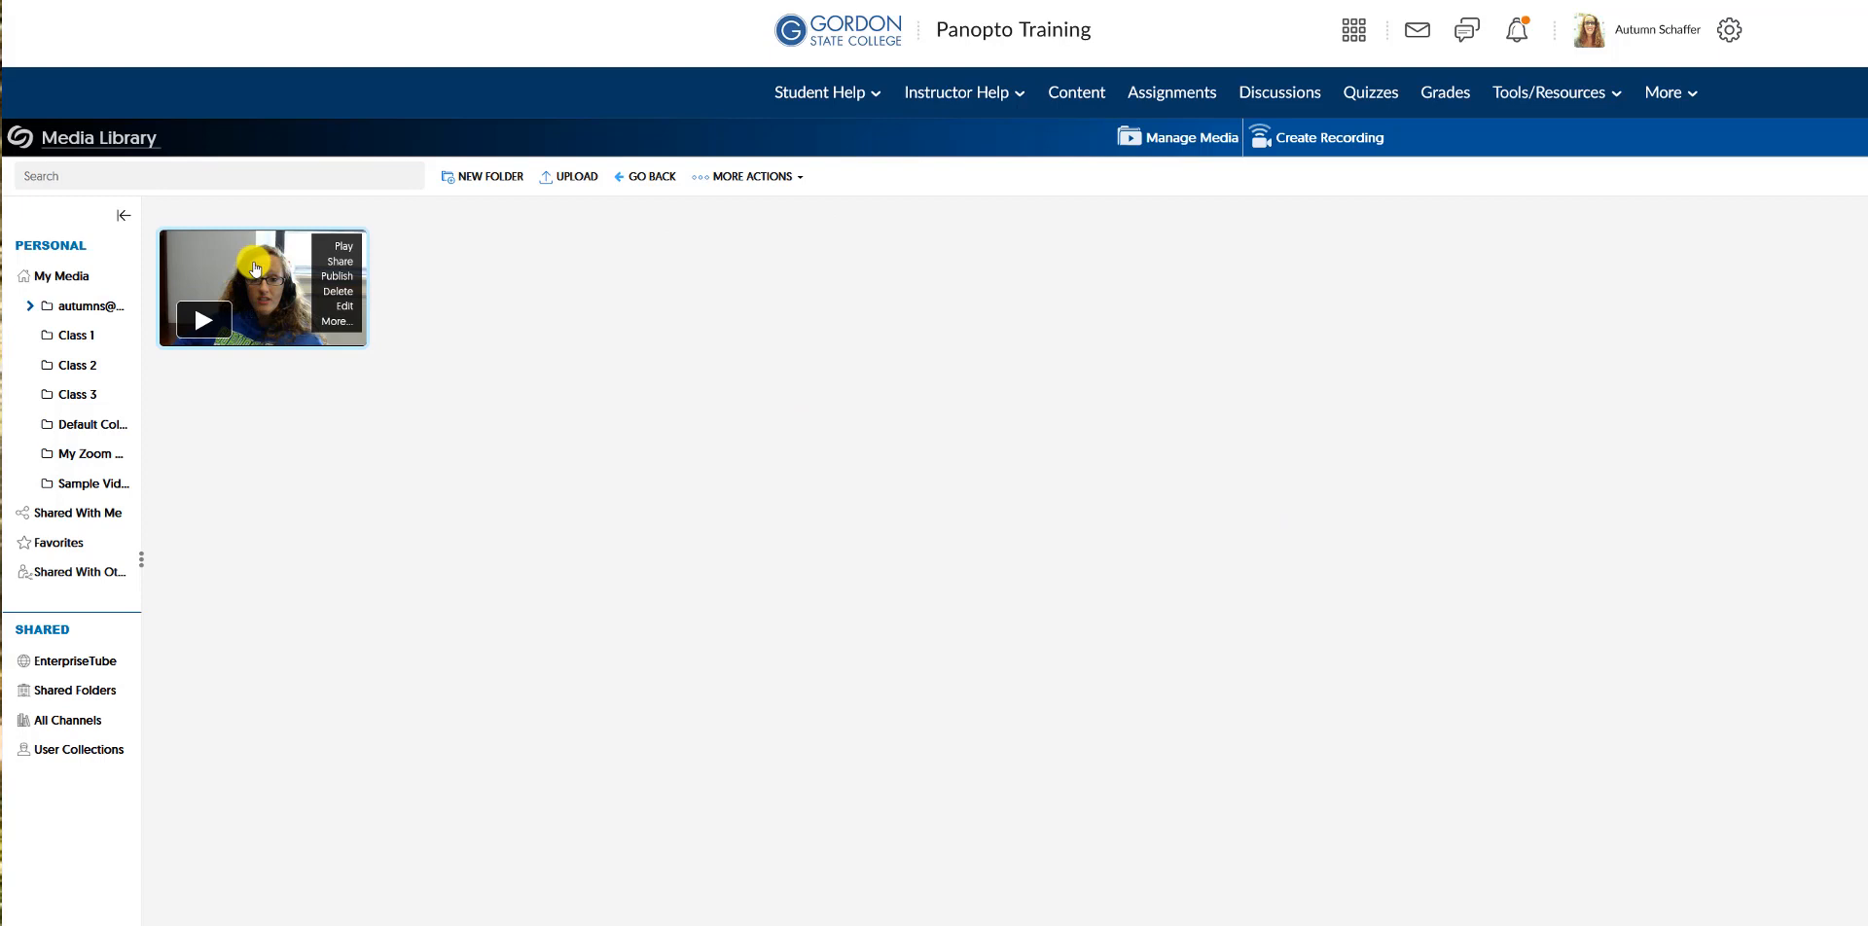
pyautogui.moveTo(253, 262); pyautogui.dragTo(73, 367)
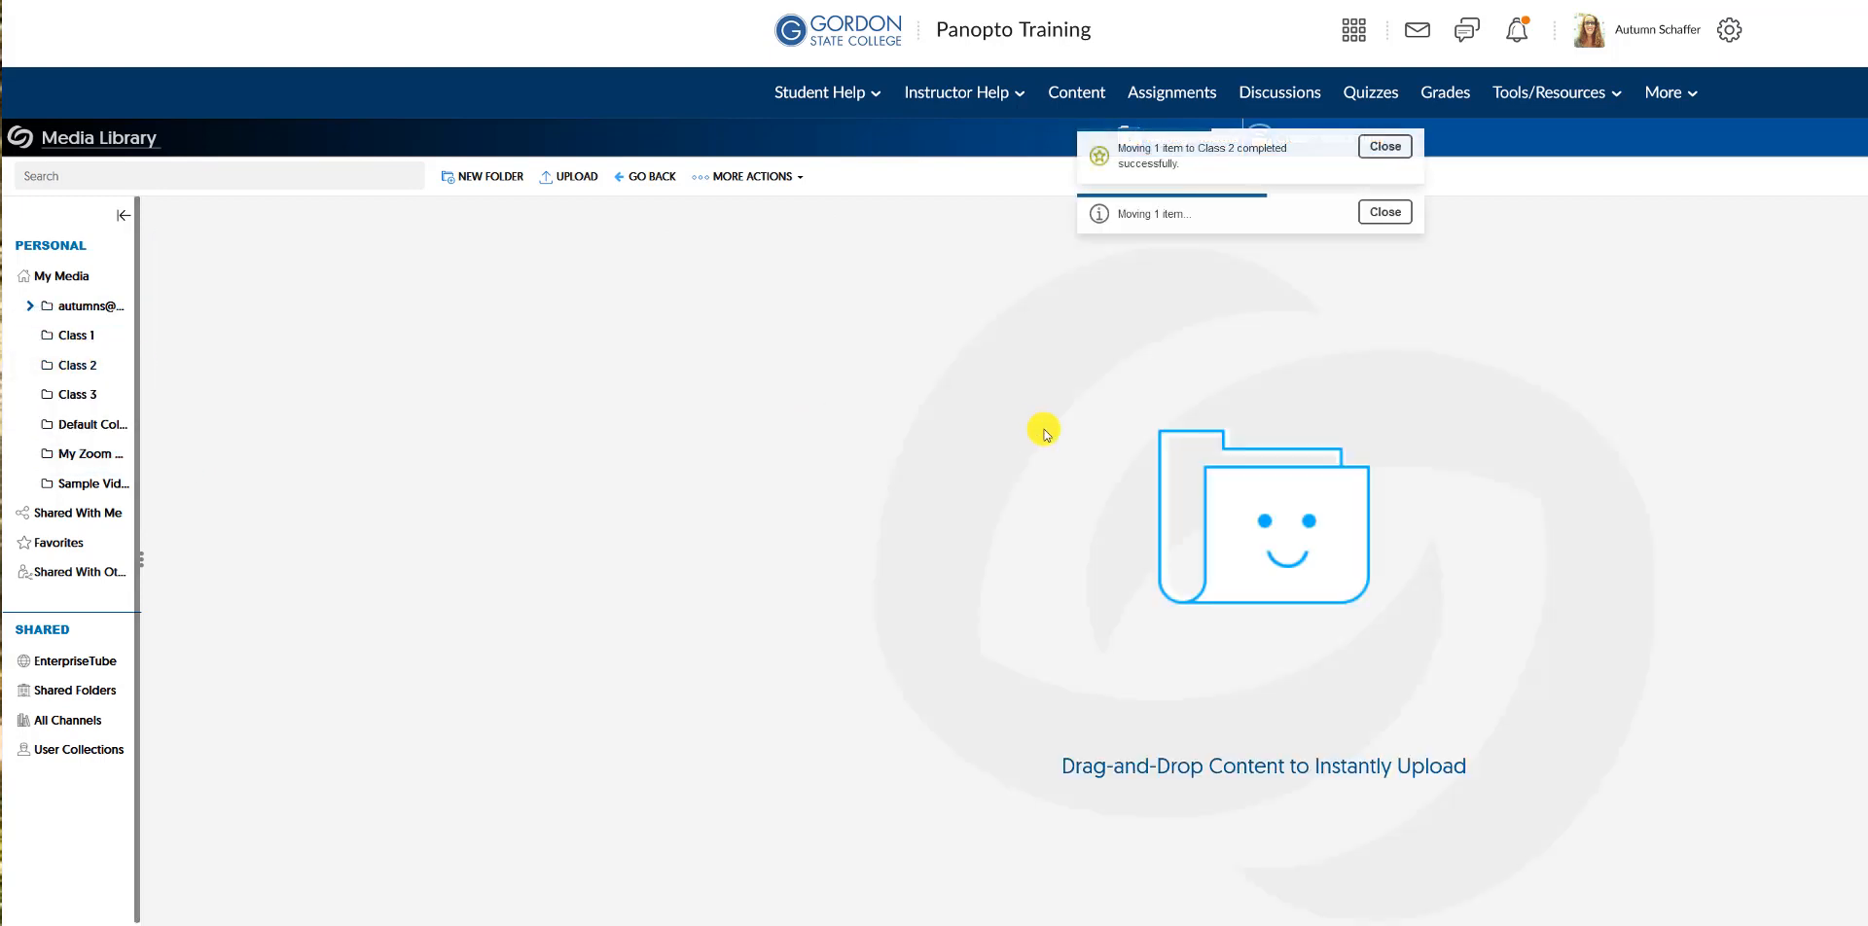